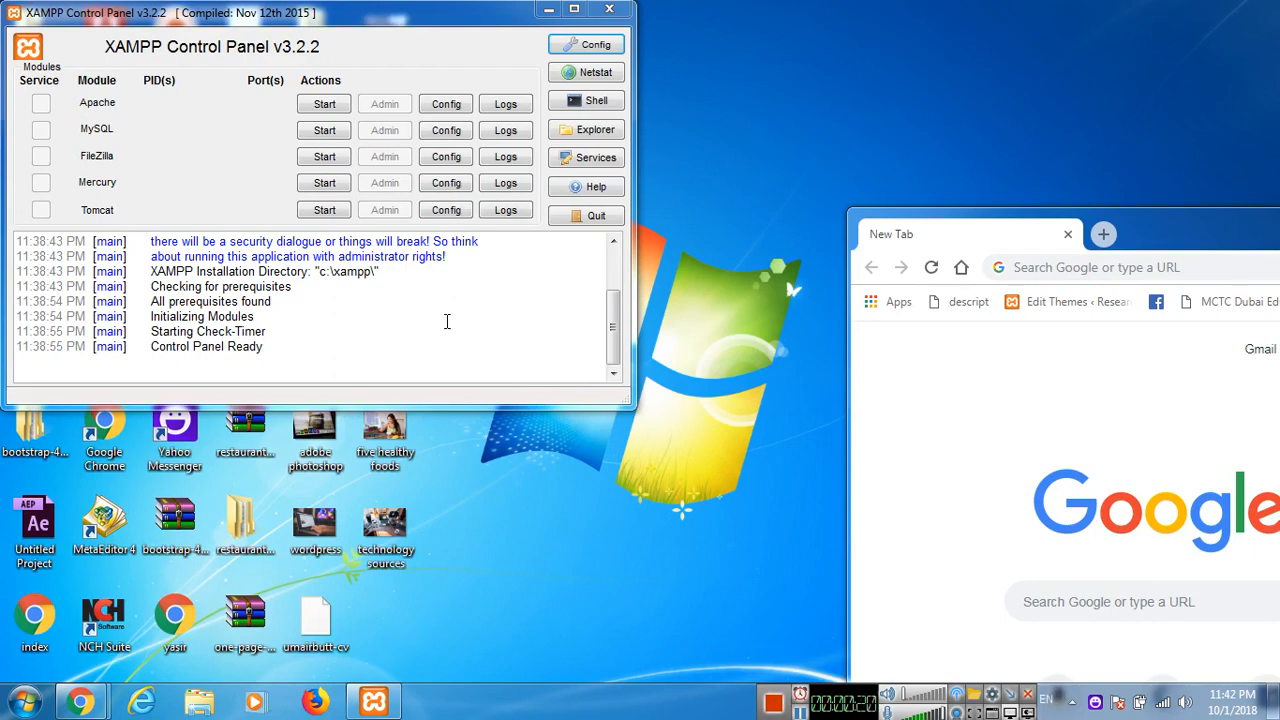
# Start the Apache and MySQL modules in the XAMPP Control Panel.
pyautogui.click(326, 106)
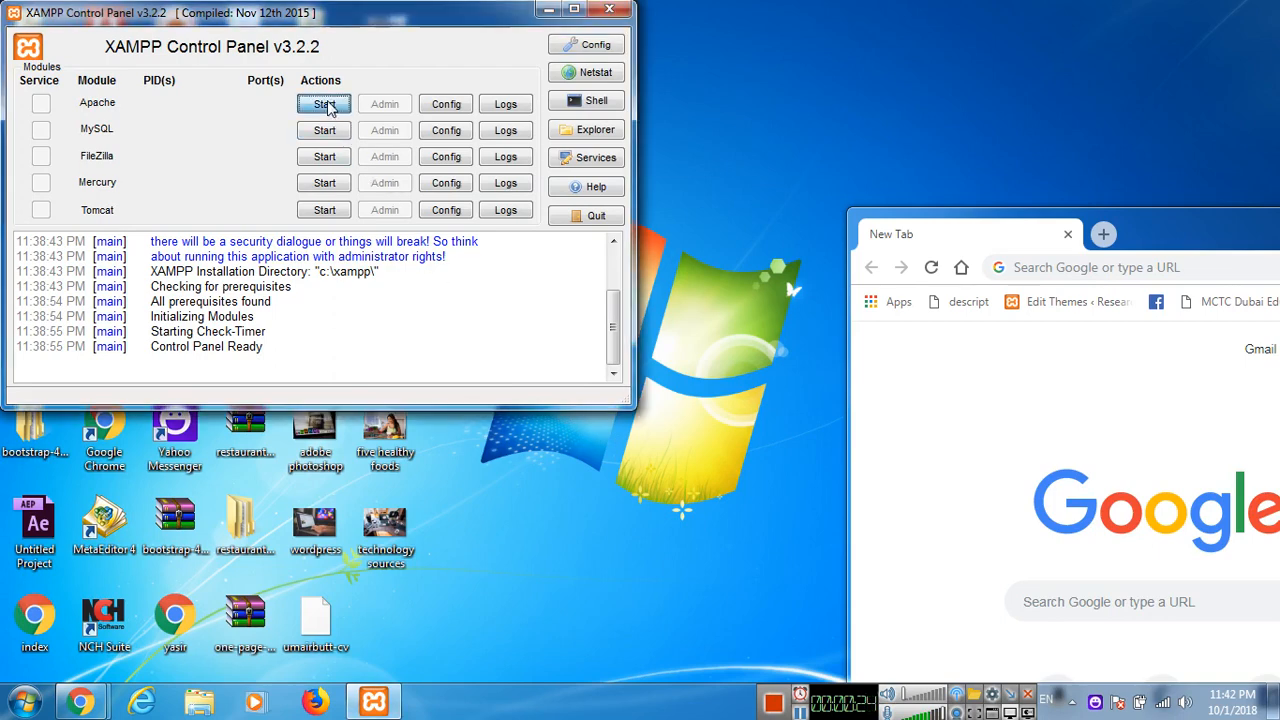
pyautogui.click(320, 134)
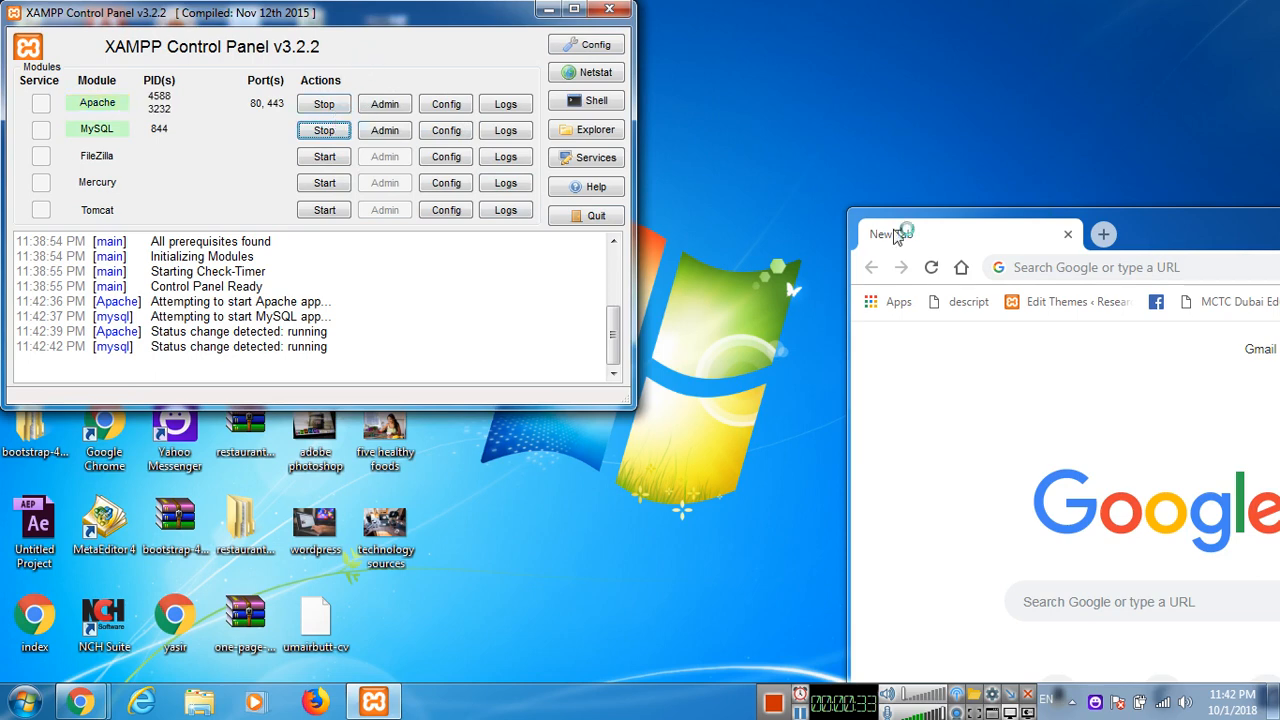
# Switch to Chrome, maximize its window and open localhost/wordpress/wp-admin.
pyautogui.doubleClick(1210, 236)
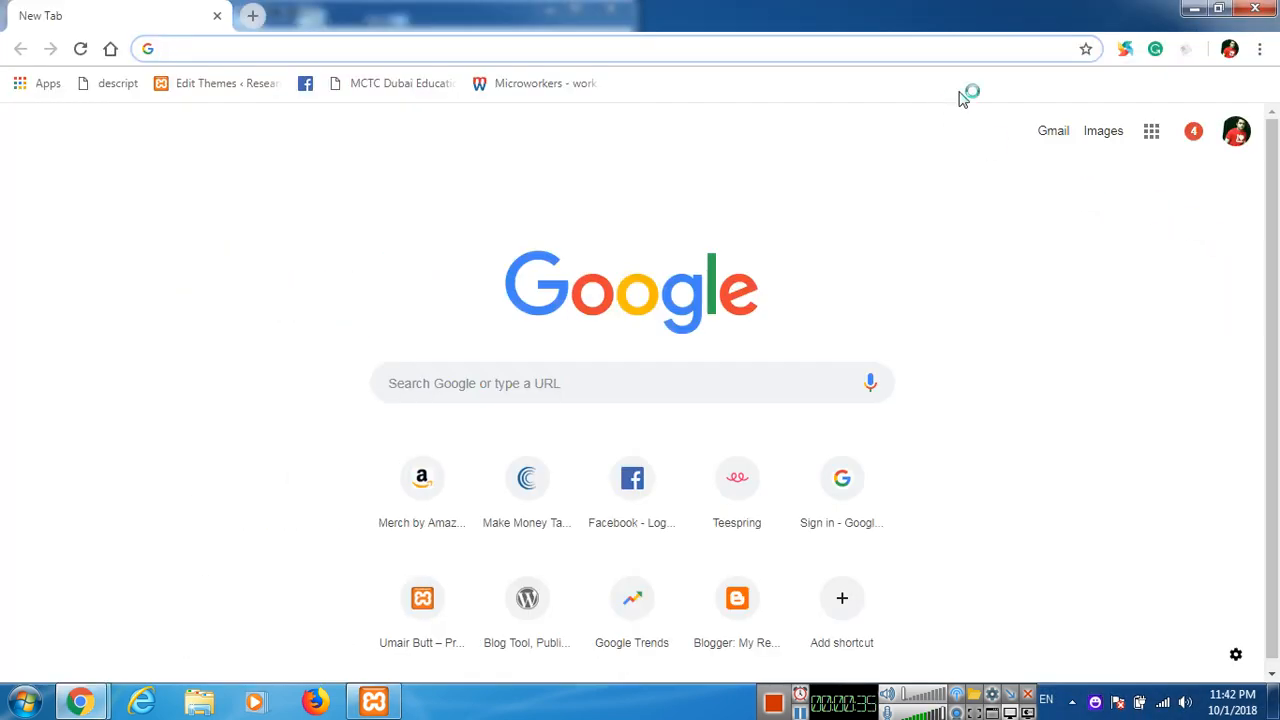
pyautogui.write('localhos')
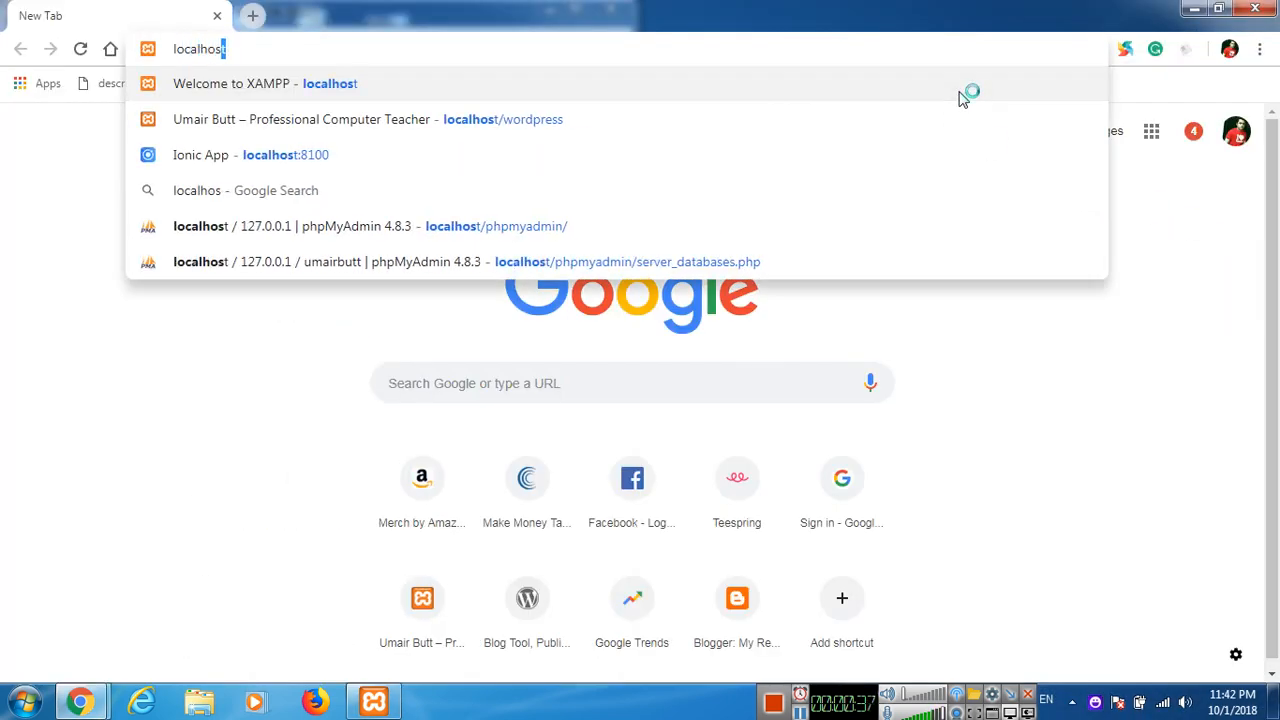
pyautogui.write('t/wordpress/')
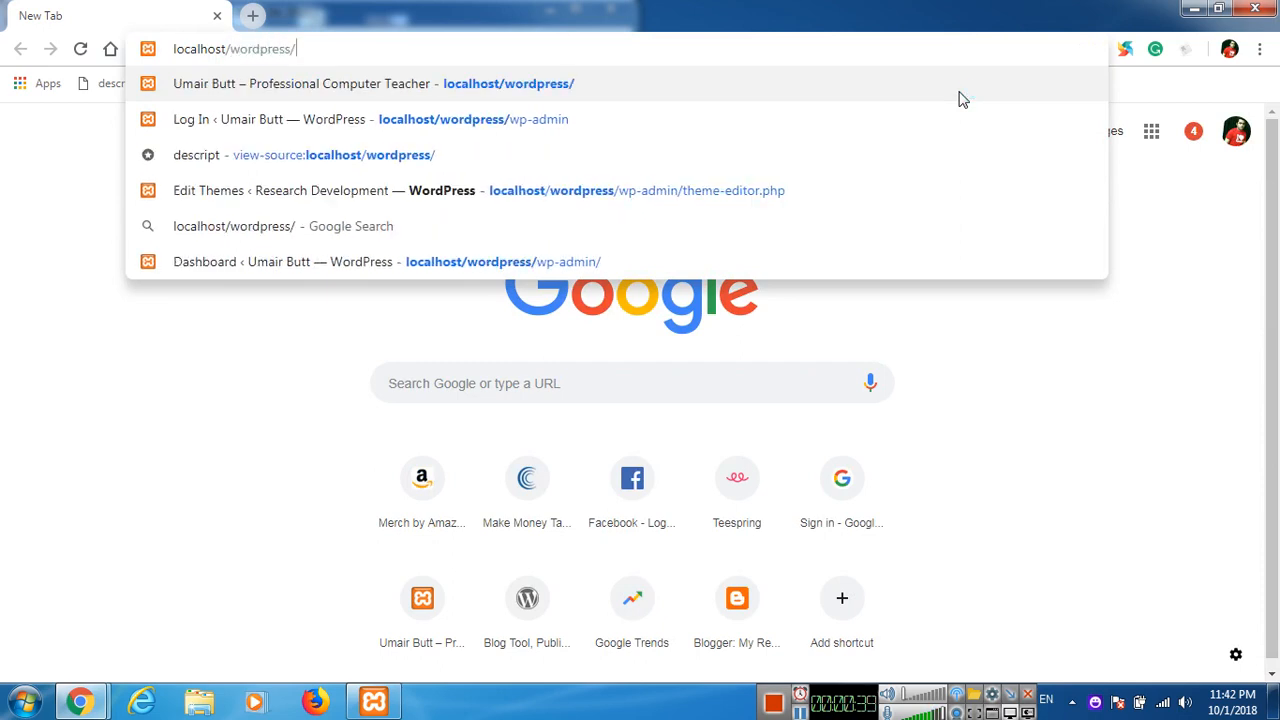
pyautogui.write('wp-admin')
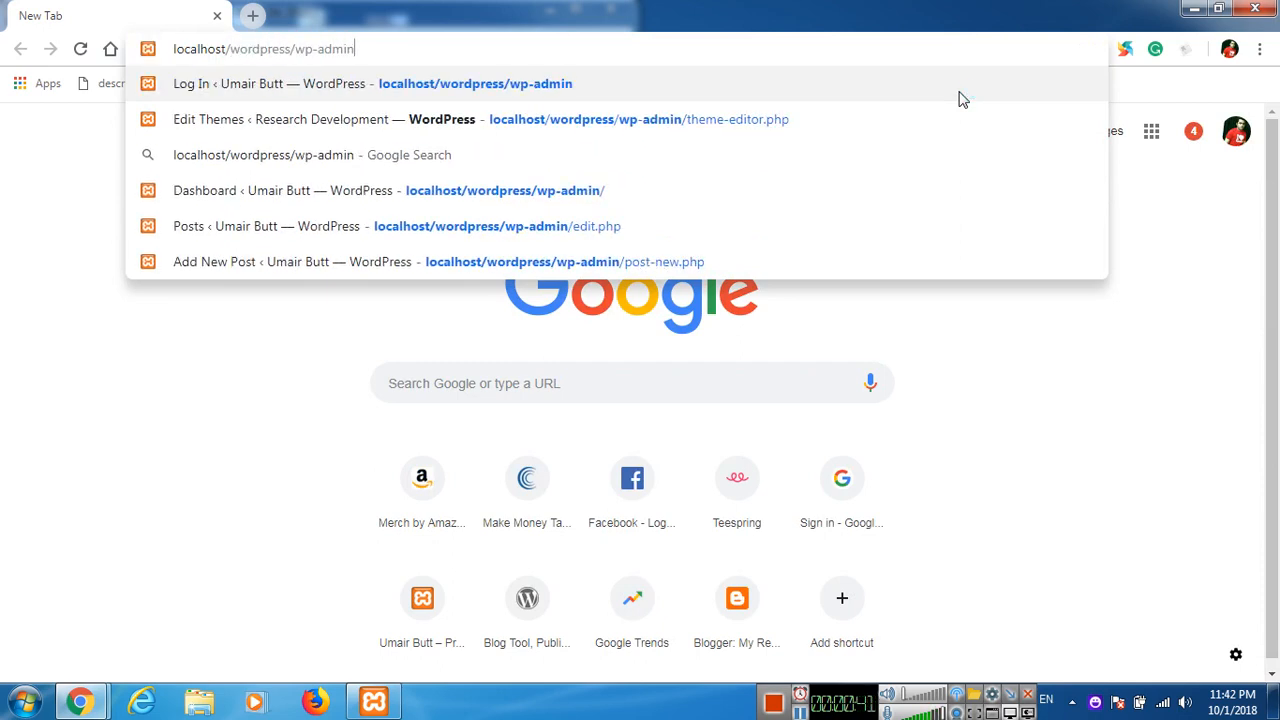
pyautogui.press('Return')
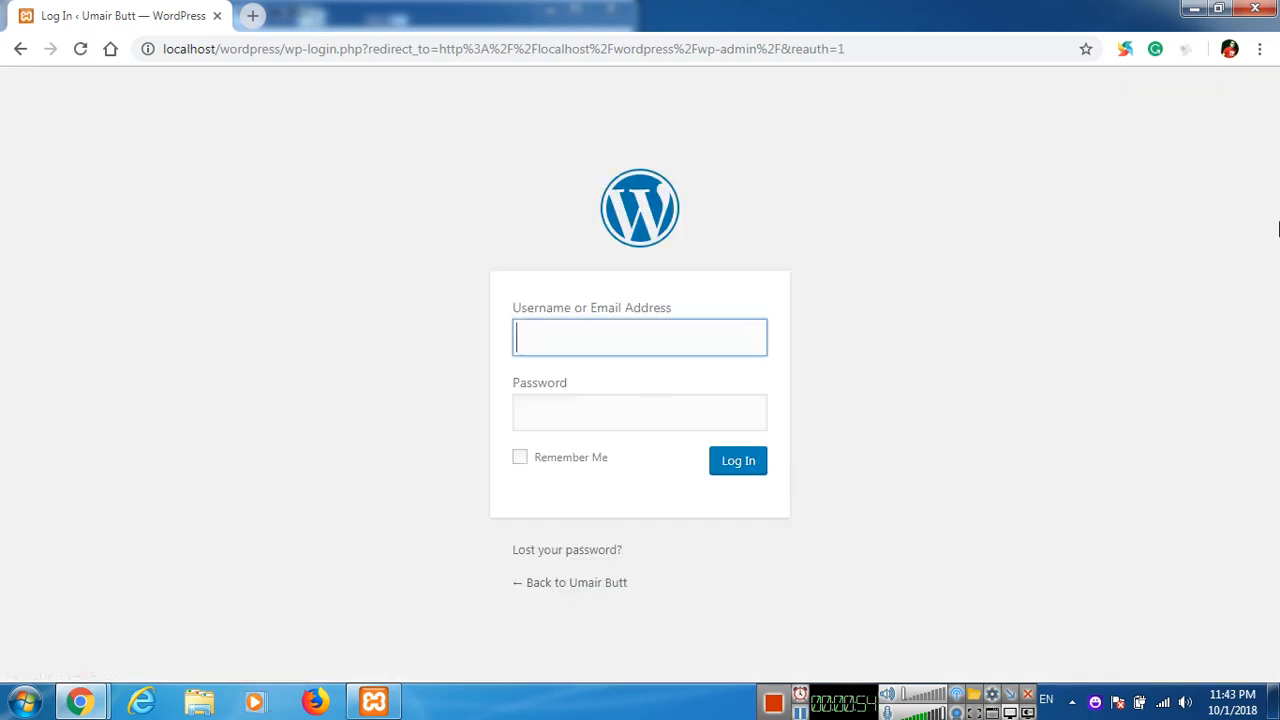
# Log in to WordPress with the username admin and the account password.
pyautogui.write('admin')
pyautogui.press('Tab')
pyautogui.write('*******')
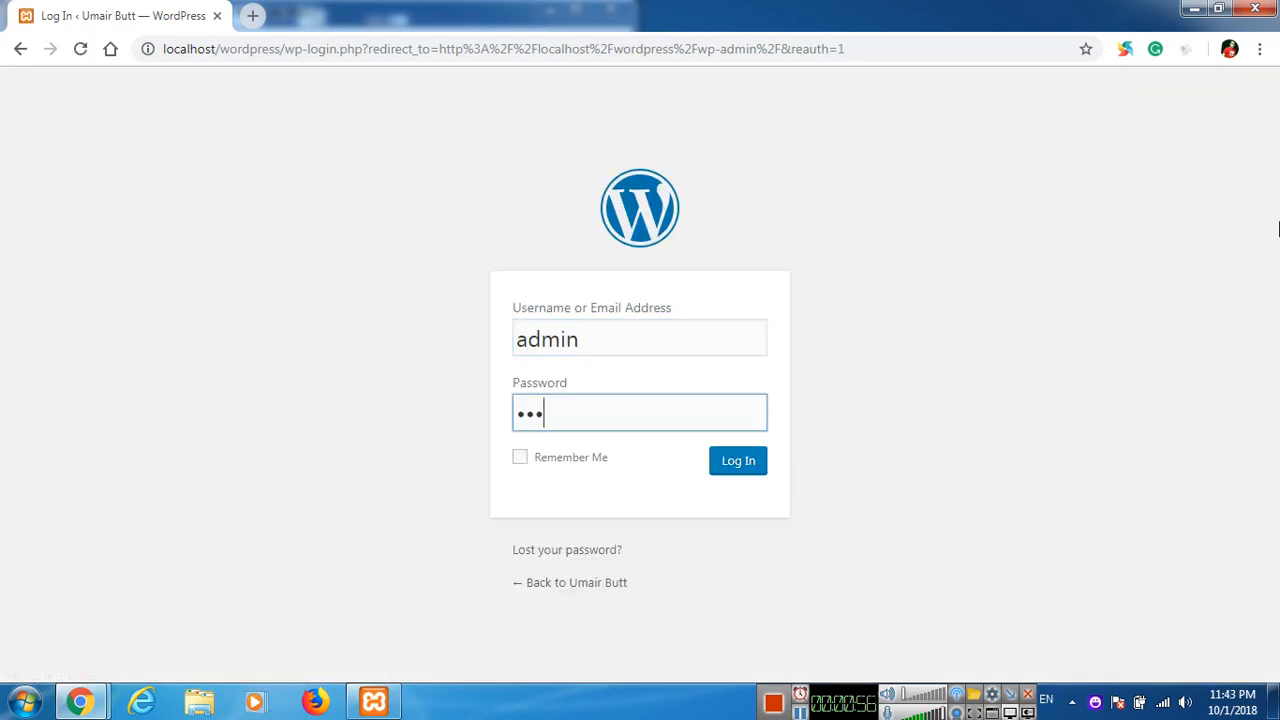
pyautogui.press('Return')
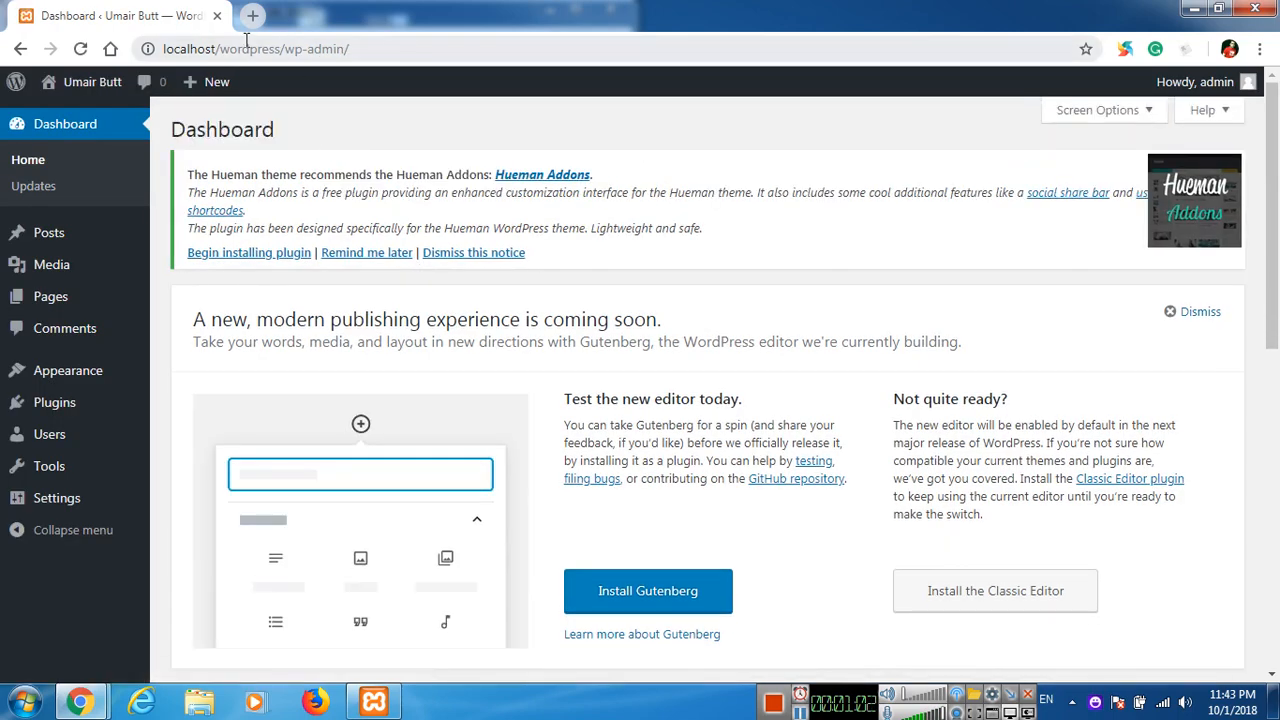
# Open localhost/wordpress in a new browser tab and dismiss the page translation offer.
pyautogui.click(248, 17)
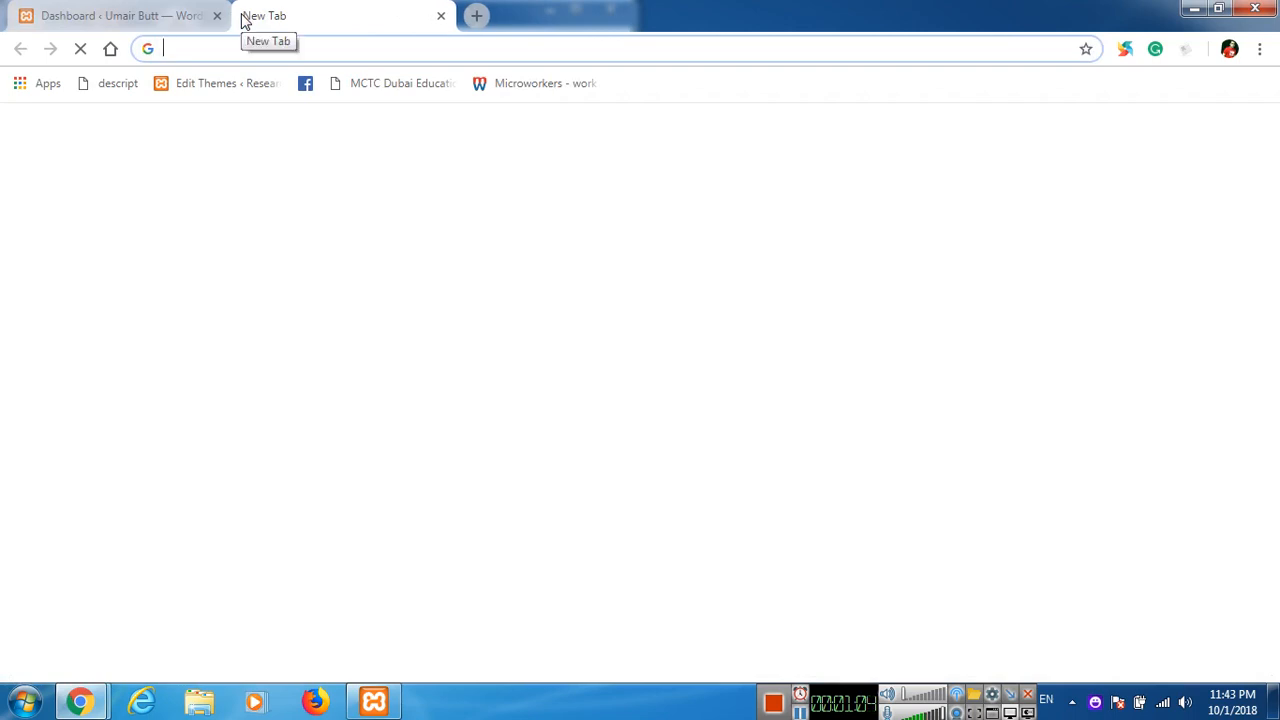
pyautogui.write('localhost/w')
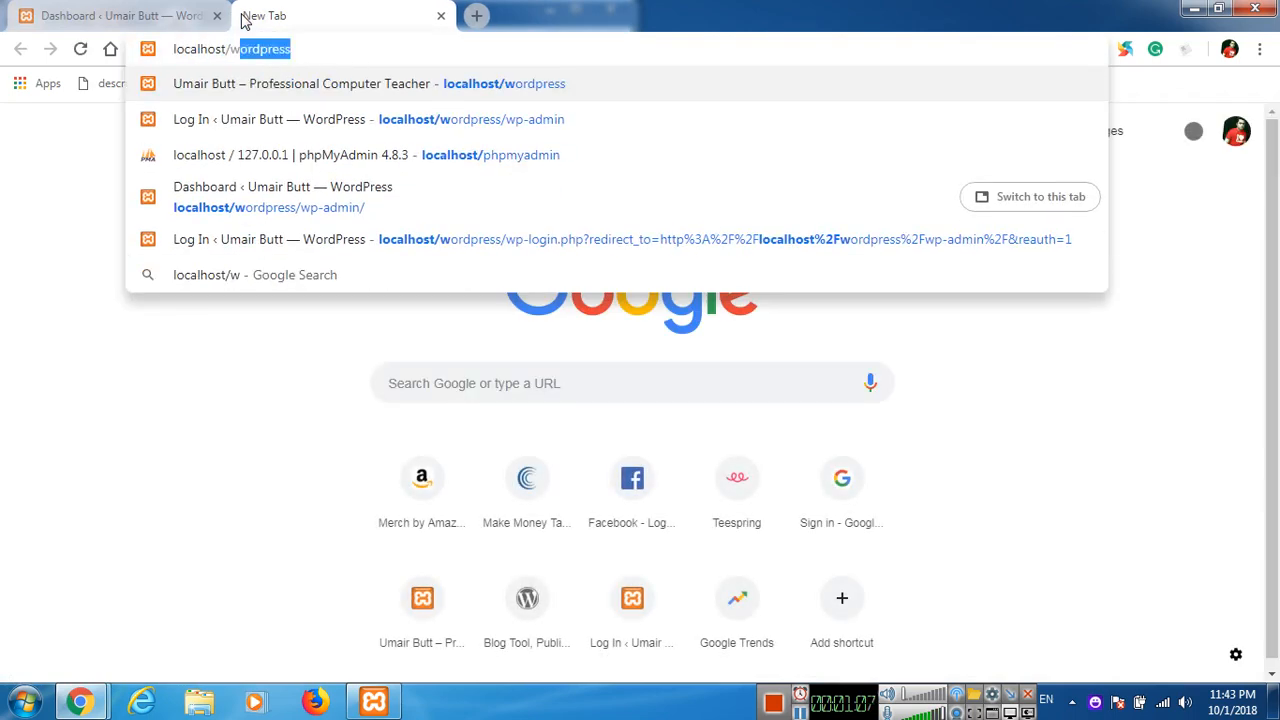
pyautogui.write('ordpress')
pyautogui.press('Return')
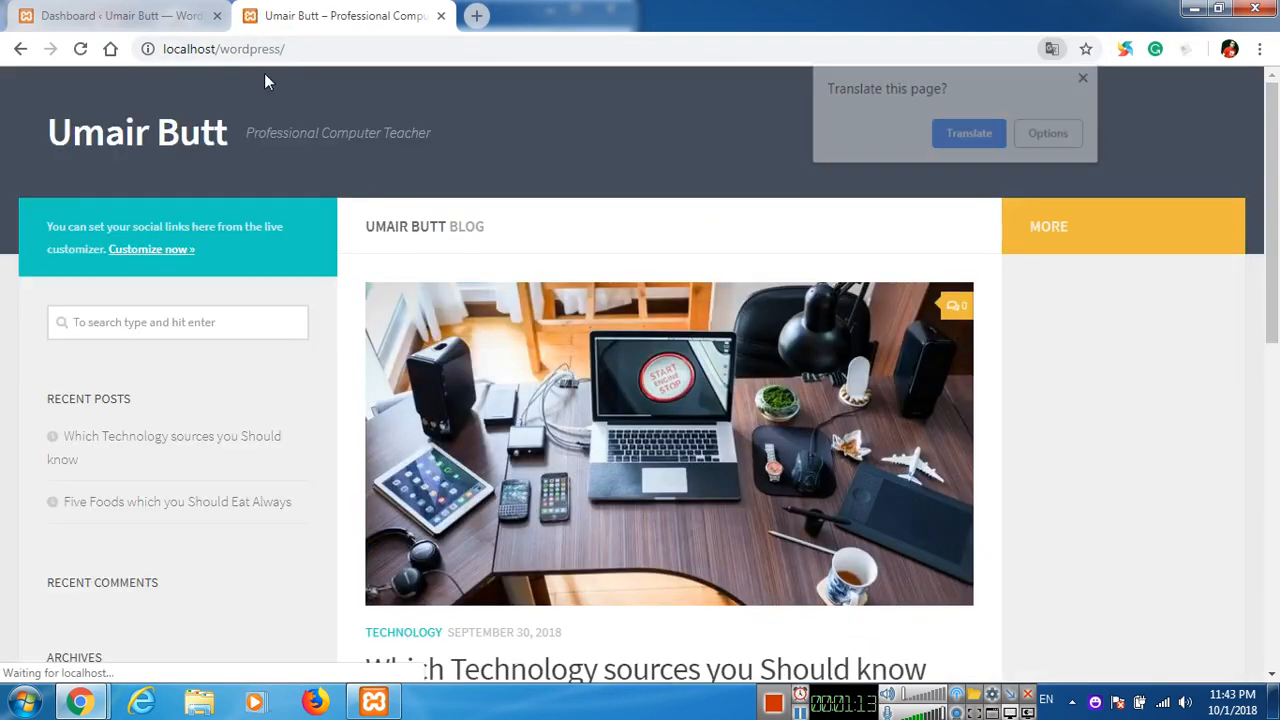
pyautogui.click(1087, 78)
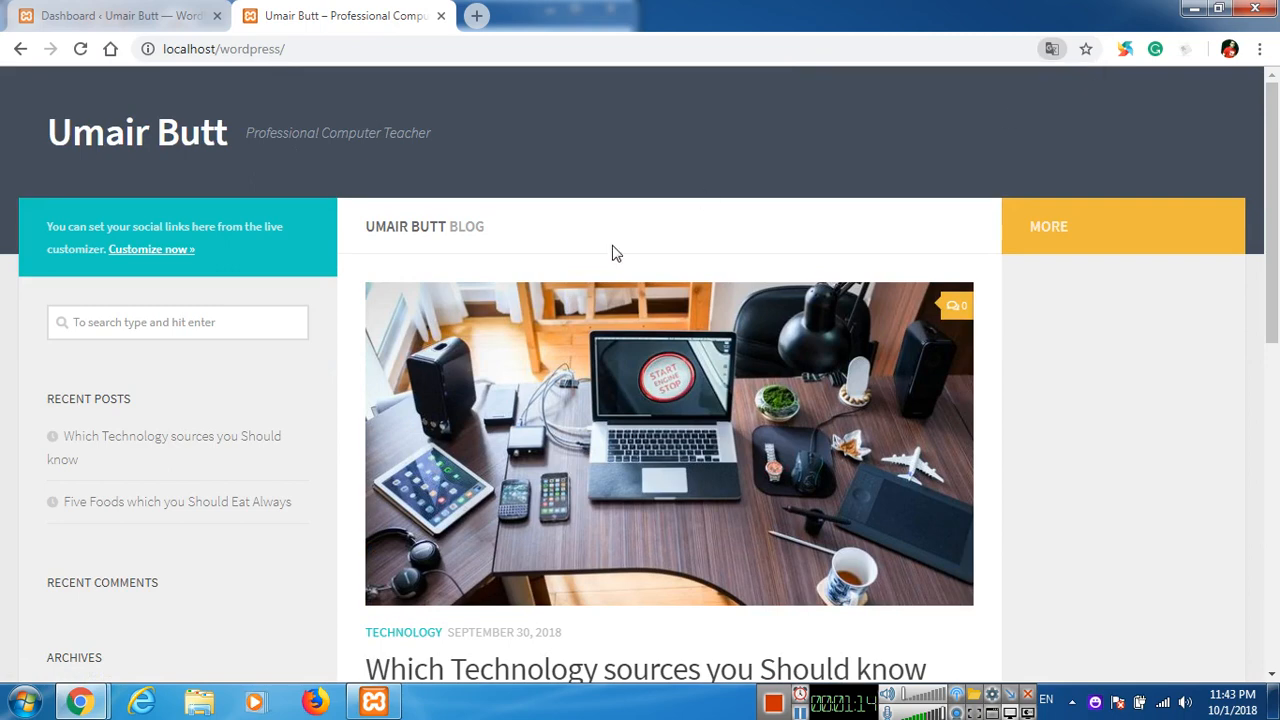
# Open the blog post "Which Technology sources you Should know" on the site and look through its content.
pyautogui.scroll(-1, 620, 580)
pyautogui.click(627, 569)
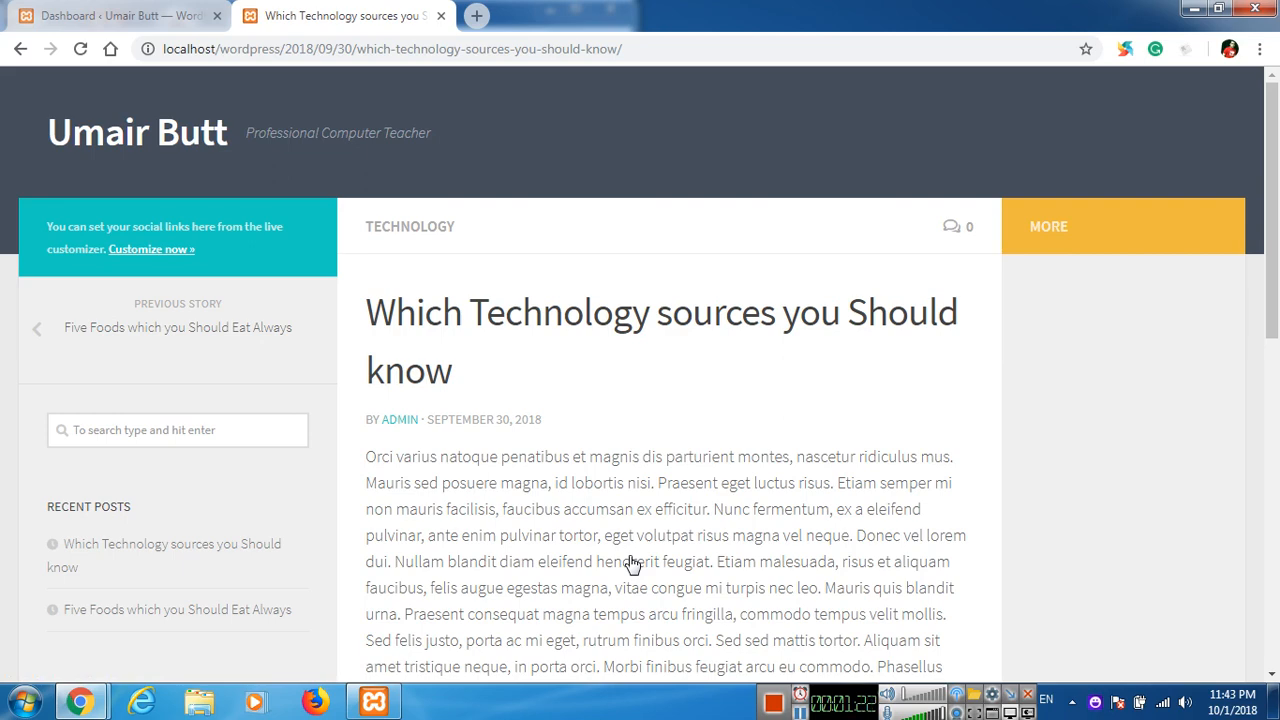
pyautogui.scroll(-4, 563, 457)
pyautogui.scroll(3, 632, 498)
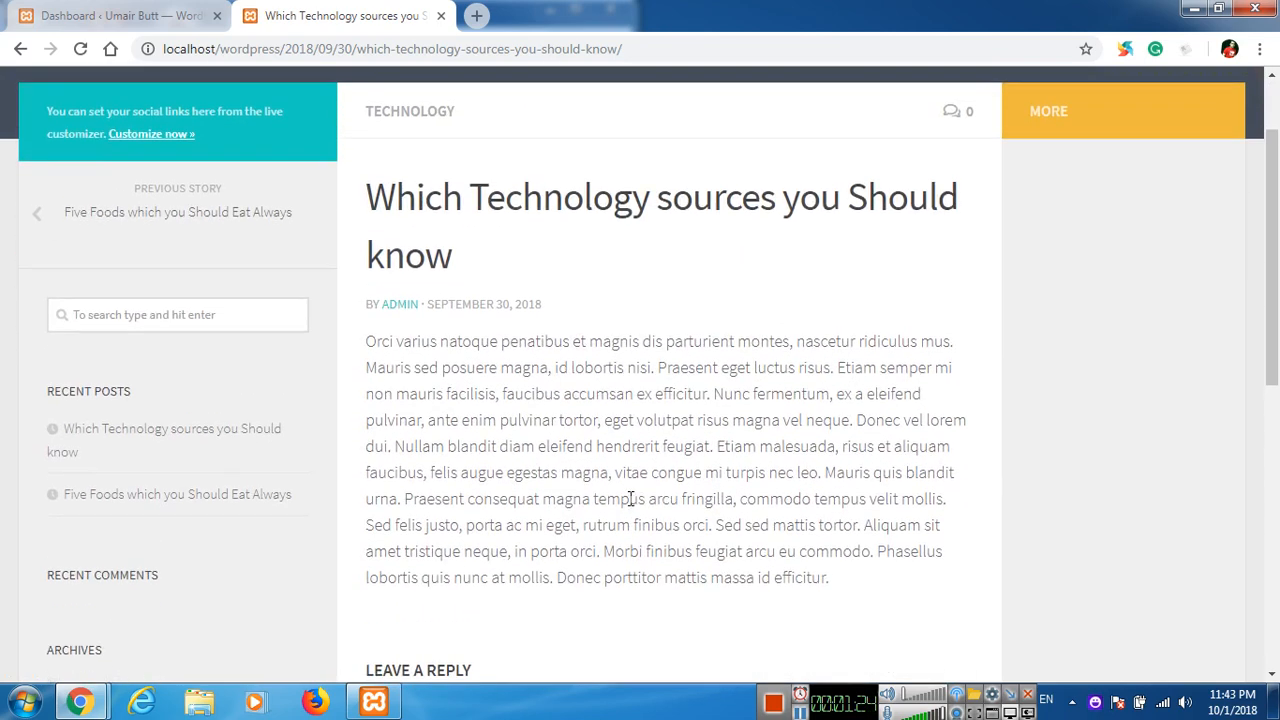
# Return to the WordPress dashboard and open the list of all posts.
pyautogui.click(147, 12)
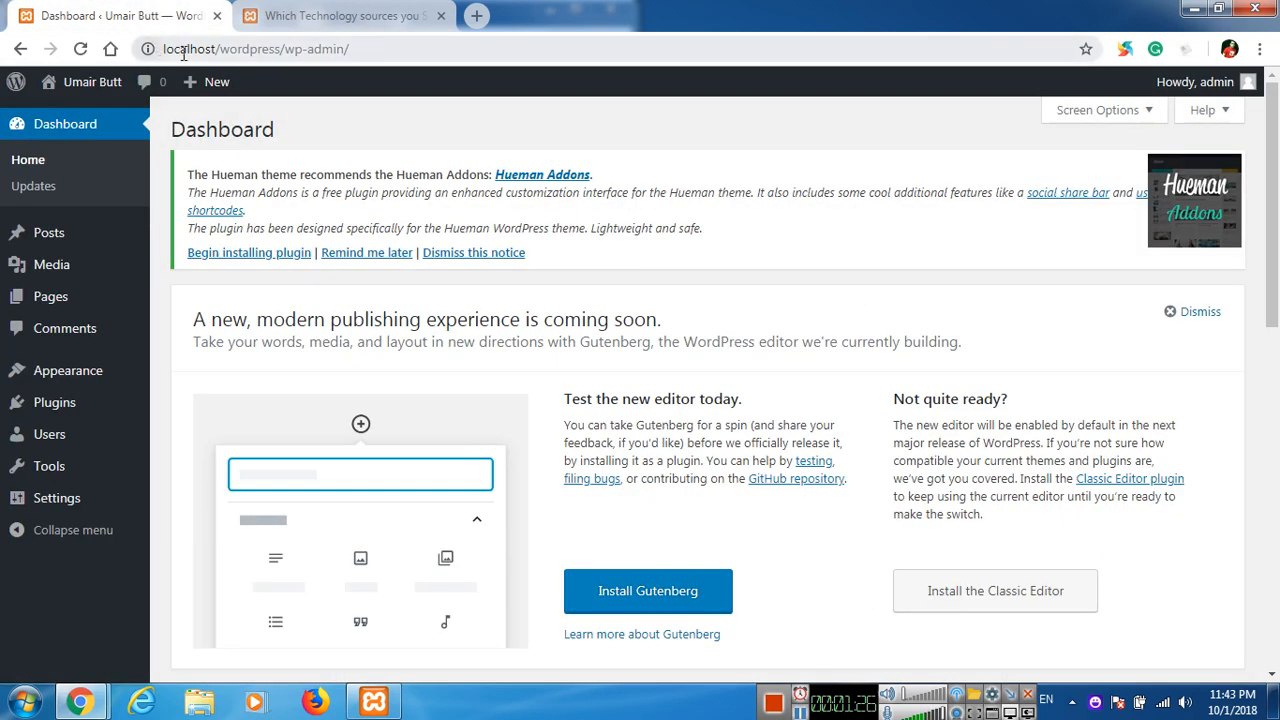
pyautogui.moveTo(136, 228)
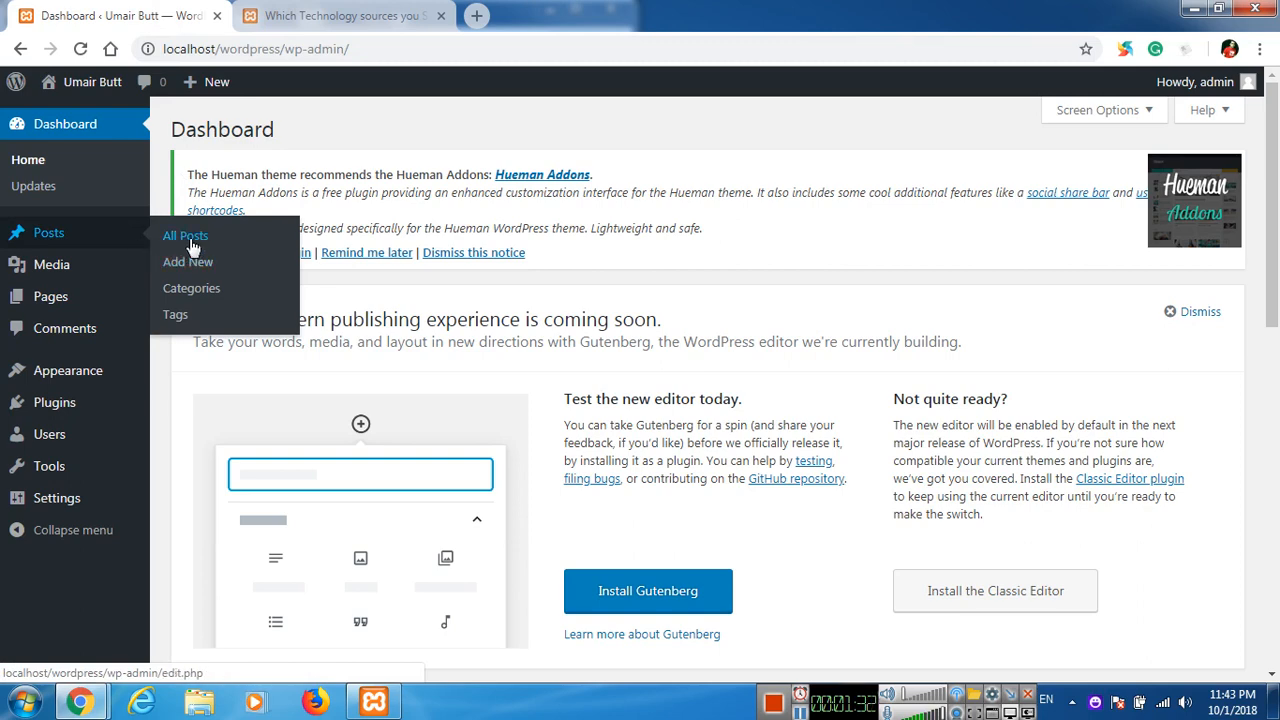
pyautogui.click(193, 246)
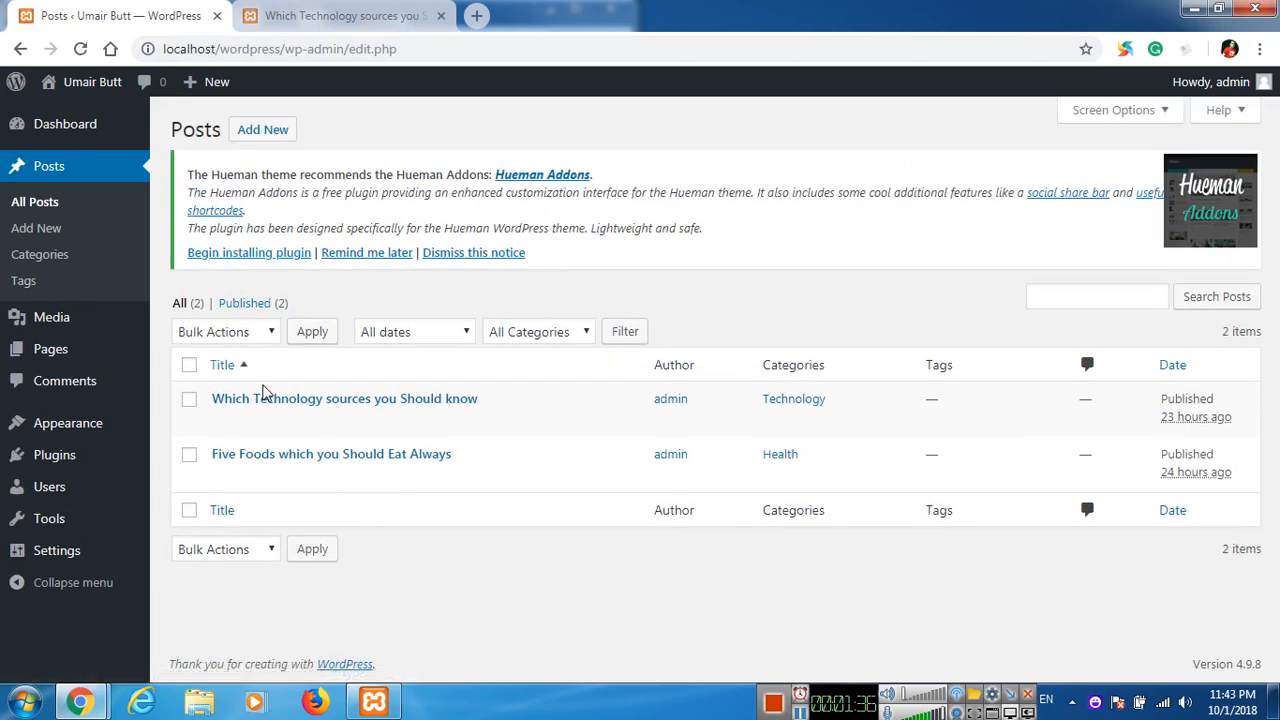
# Check the published technology post once more, then open "Which Technology sources you Should know" for editing from the post list.
pyautogui.hotkey('ctrl', 'Tab')
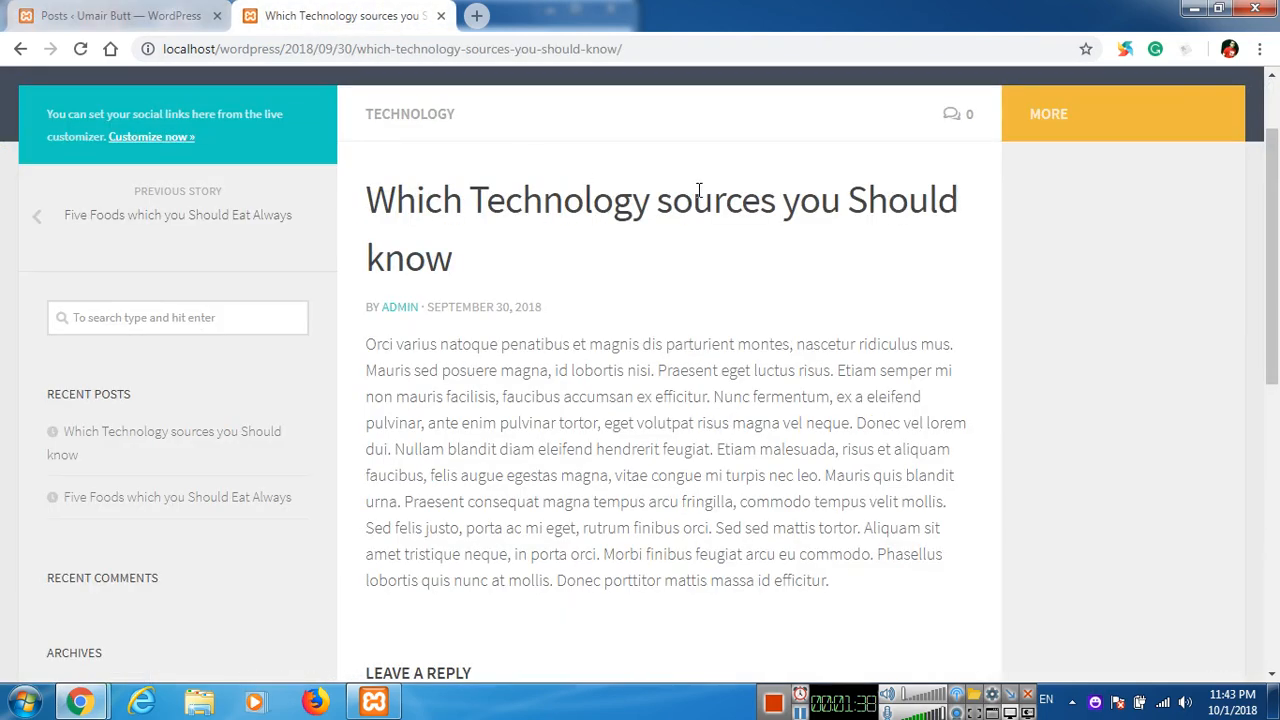
pyautogui.click(137, 18)
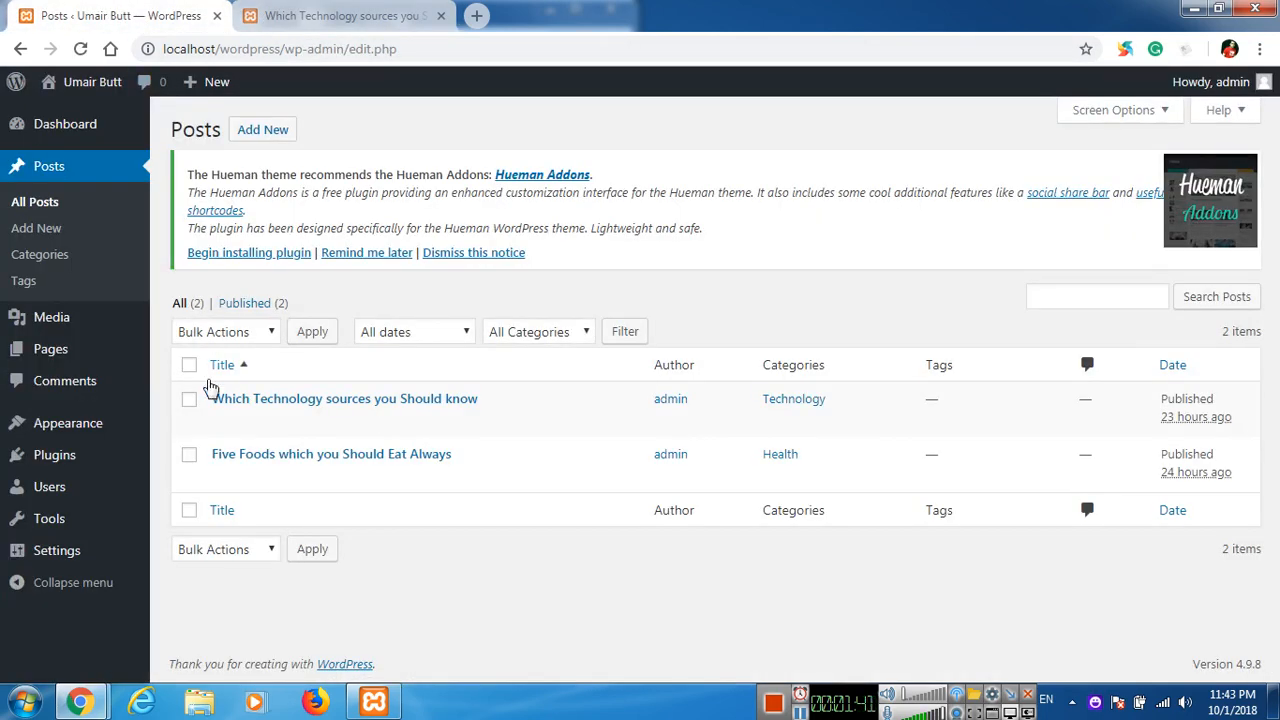
pyautogui.click(230, 426)
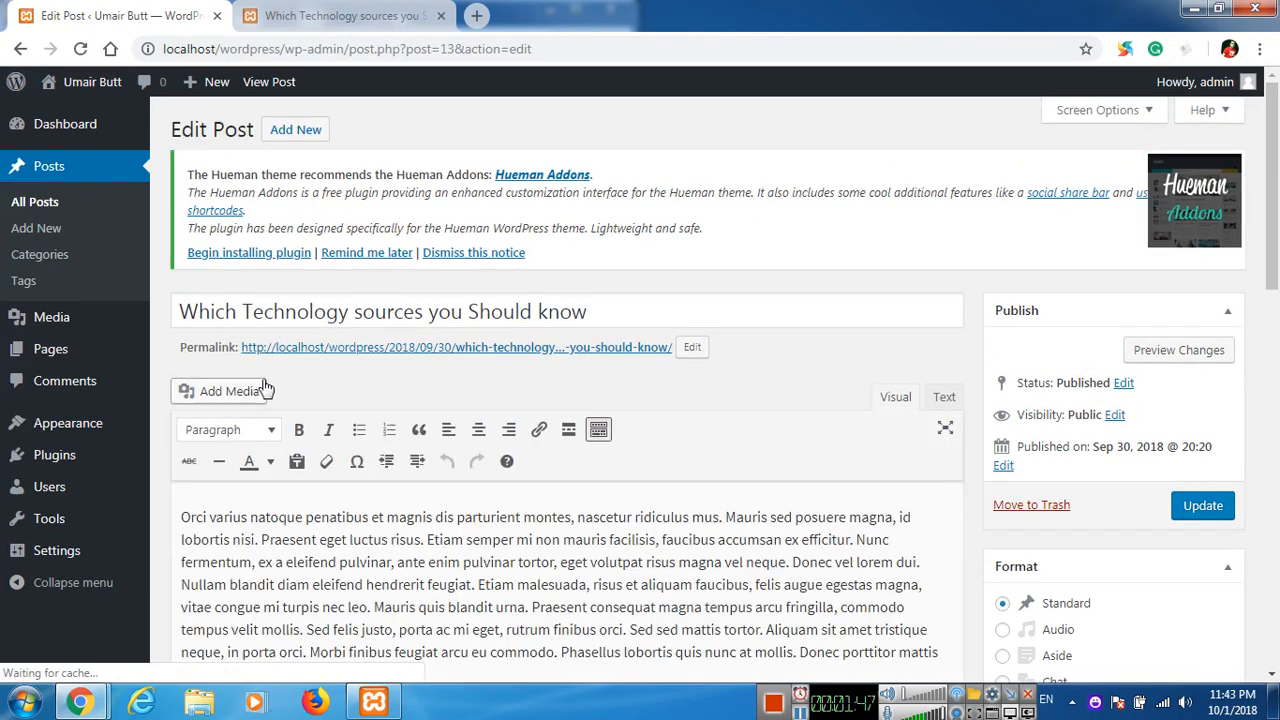
pyautogui.scroll(-2, 362, 366)
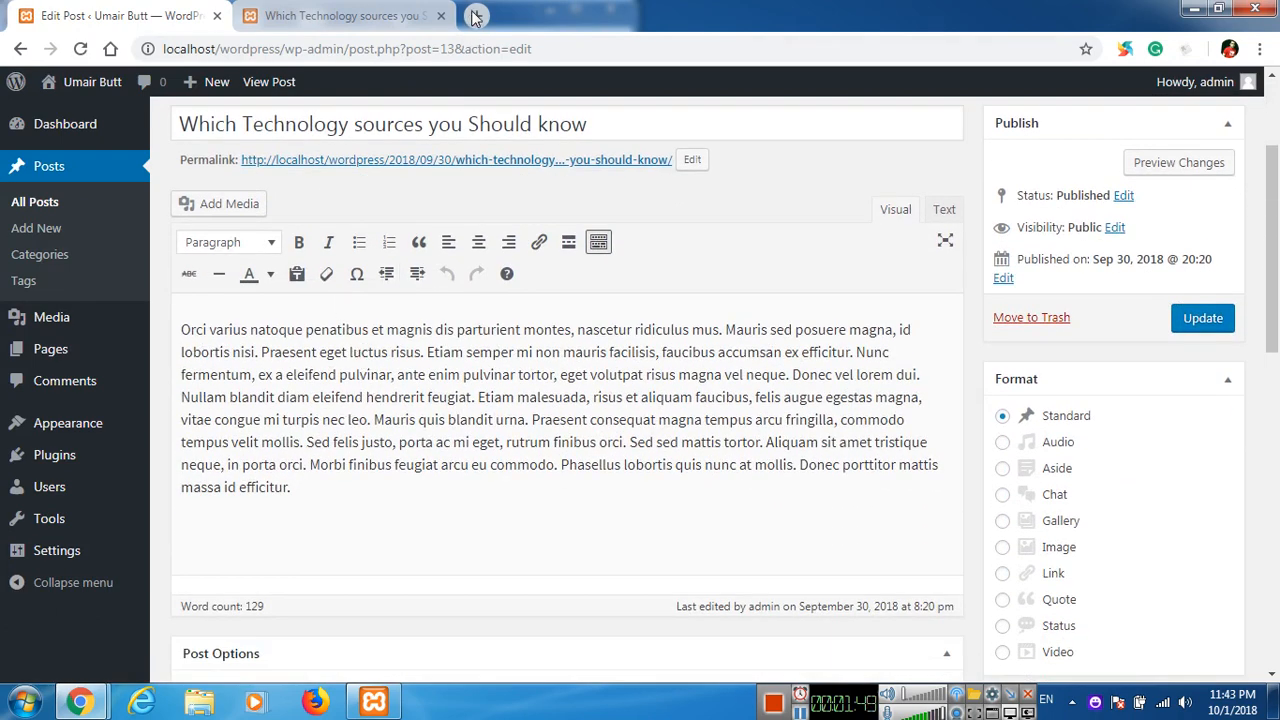
# Open pexels.com in a new browser tab and search its free photos for "technology".
pyautogui.click(475, 16)
pyautogui.write('pexels.com')
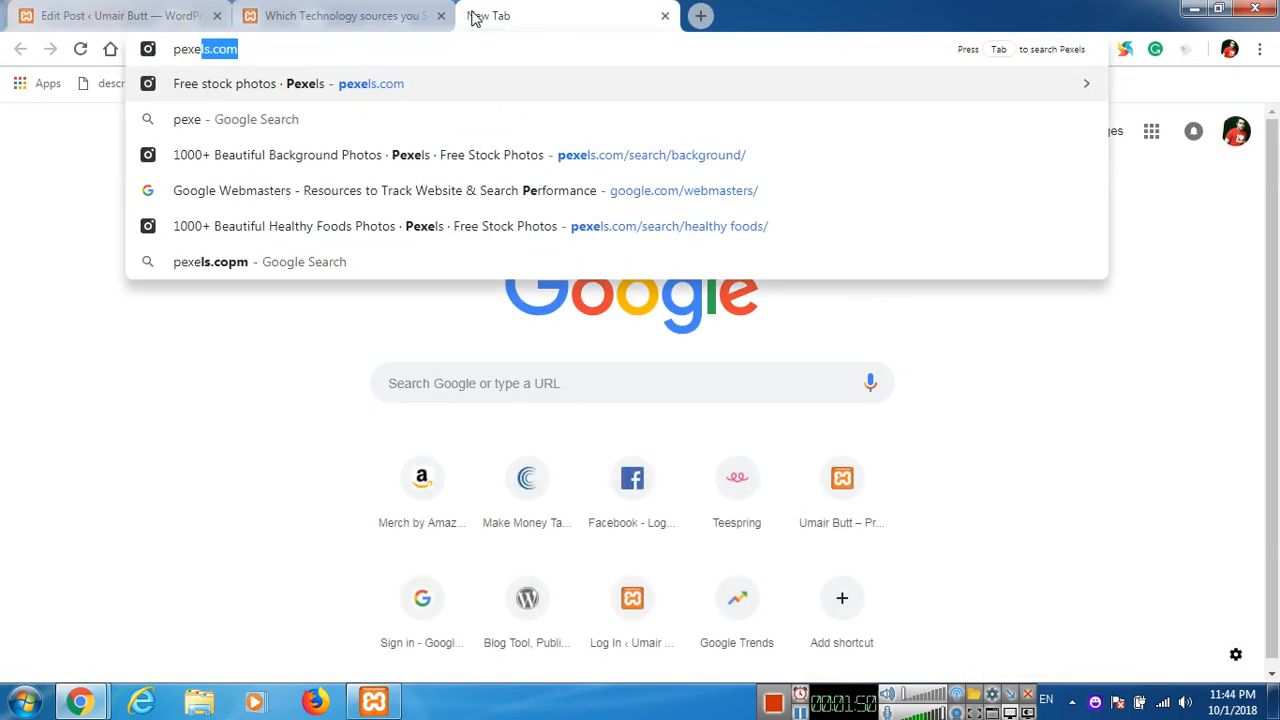
pyautogui.press('Return')
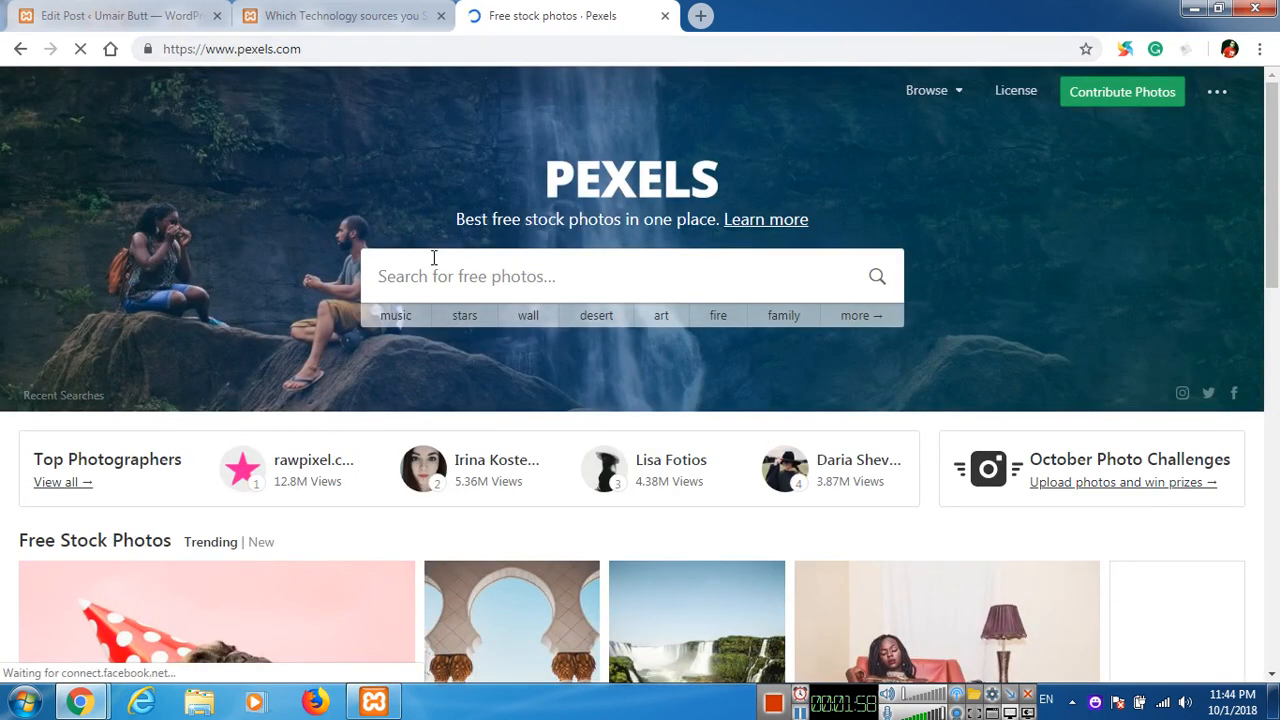
pyautogui.click(432, 270)
pyautogui.write('technology')
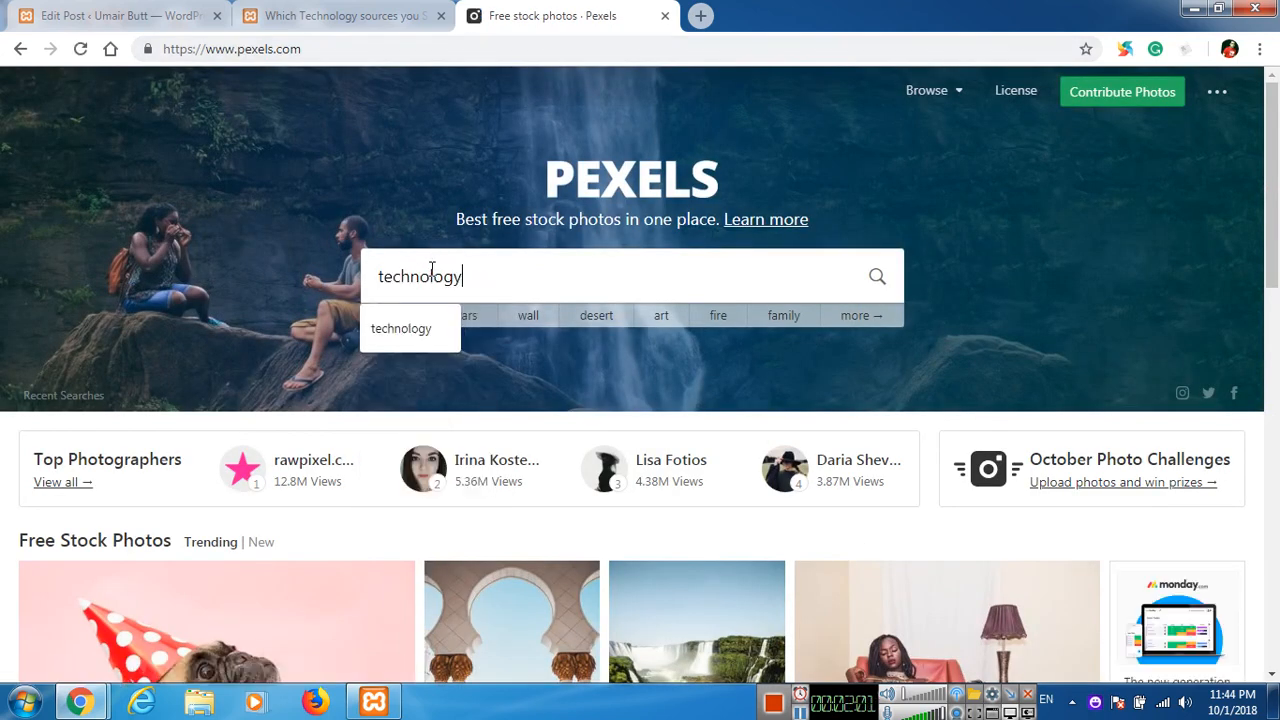
pyautogui.press('Return')
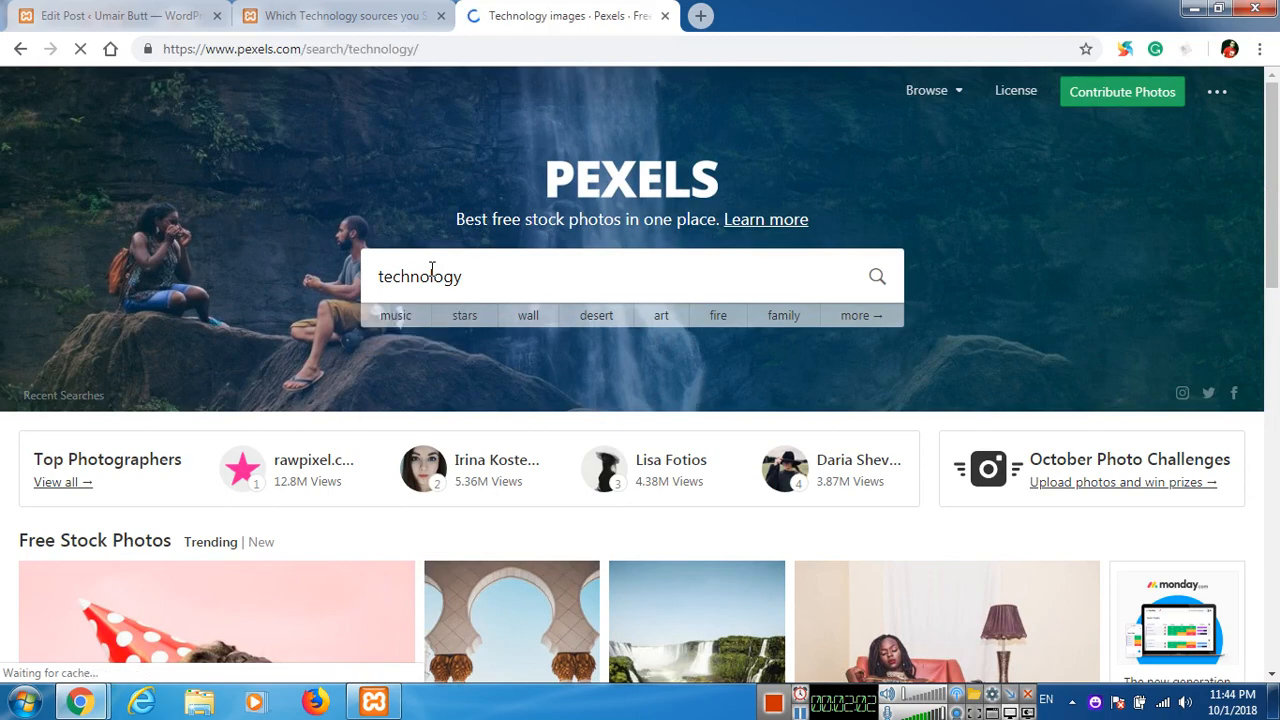
# Download the photo of men working at night in a control room in Medium size (1280 x 745) and close its preview.
pyautogui.scroll(-5, 530, 320)
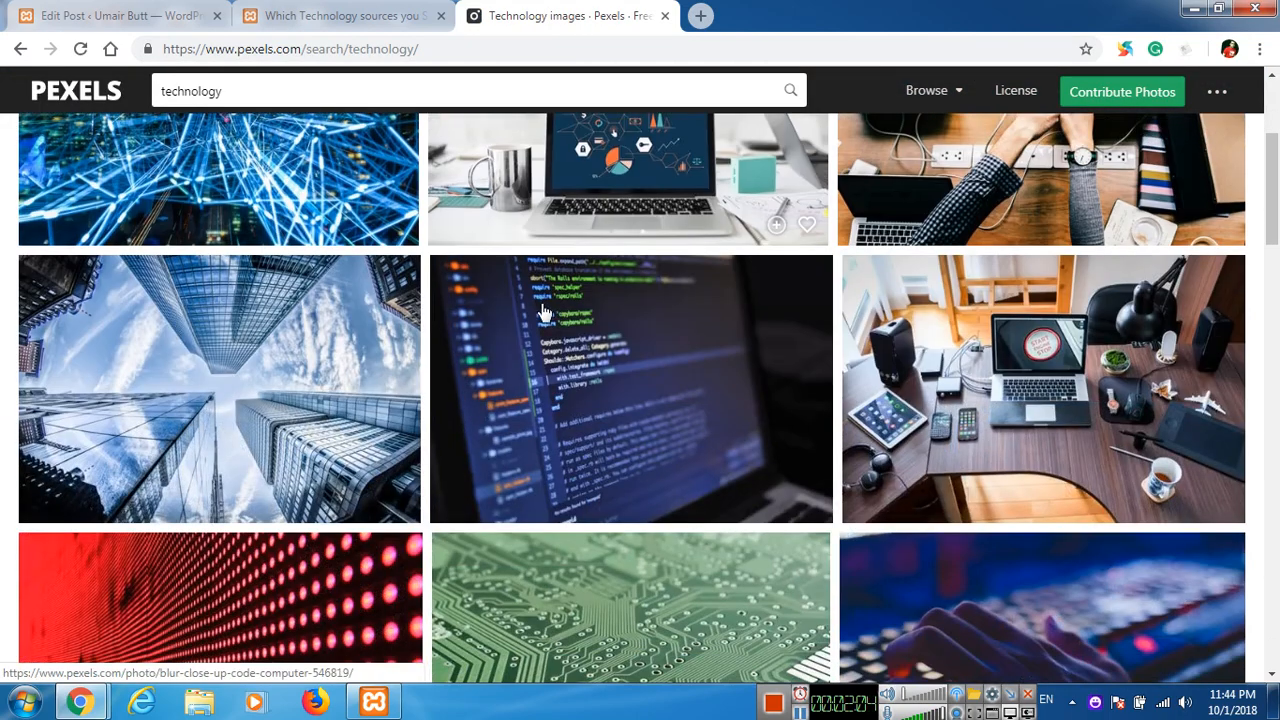
pyautogui.scroll(1, 522, 328)
pyautogui.scroll(-3, 520, 330)
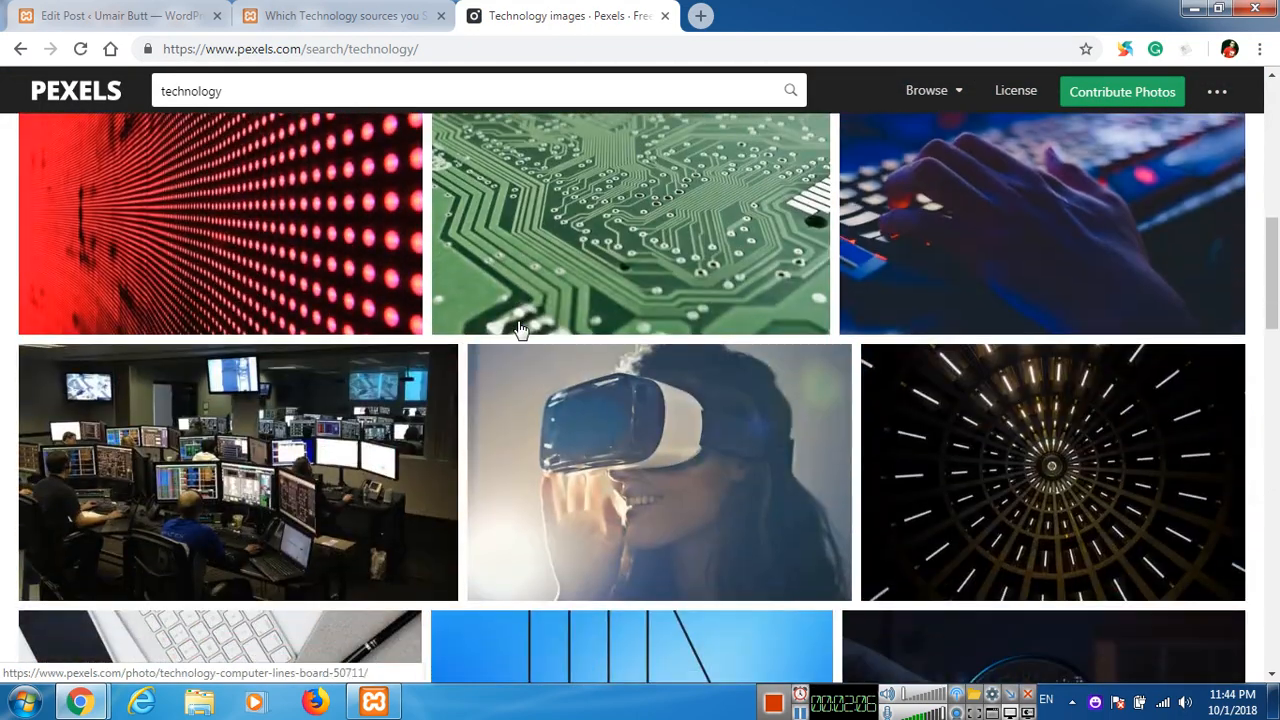
pyautogui.click(250, 383)
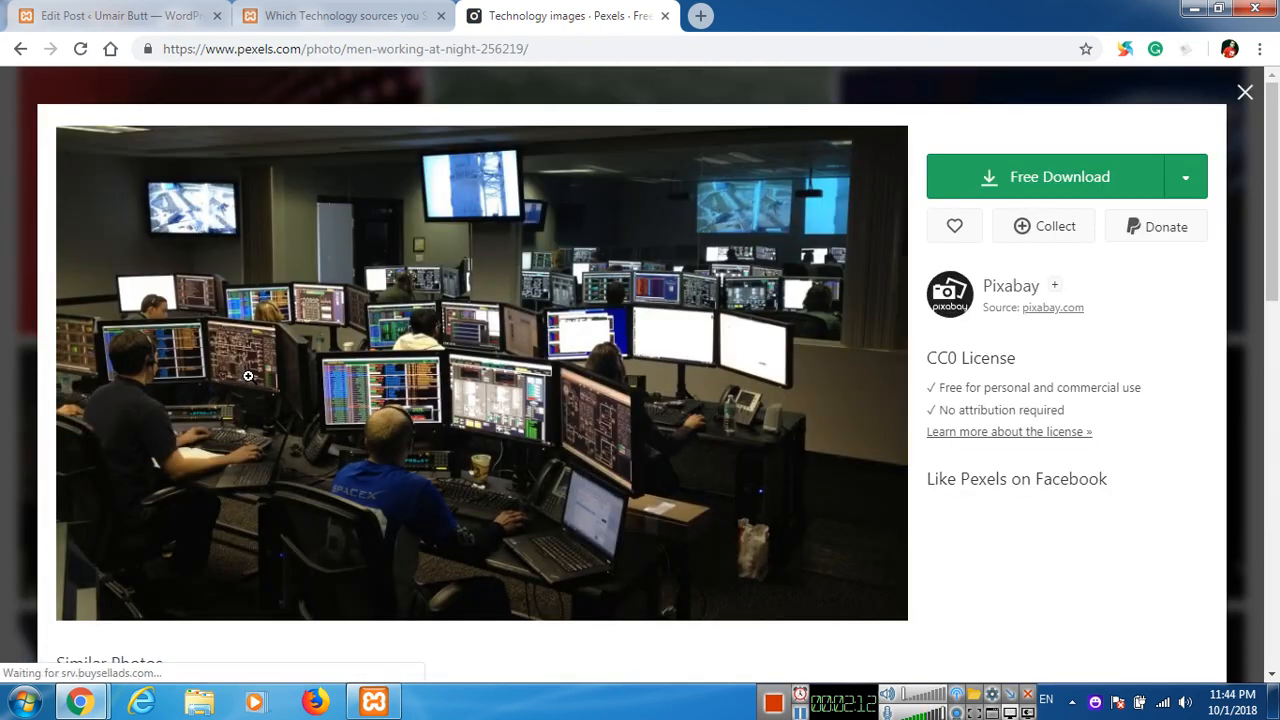
pyautogui.click(1188, 273)
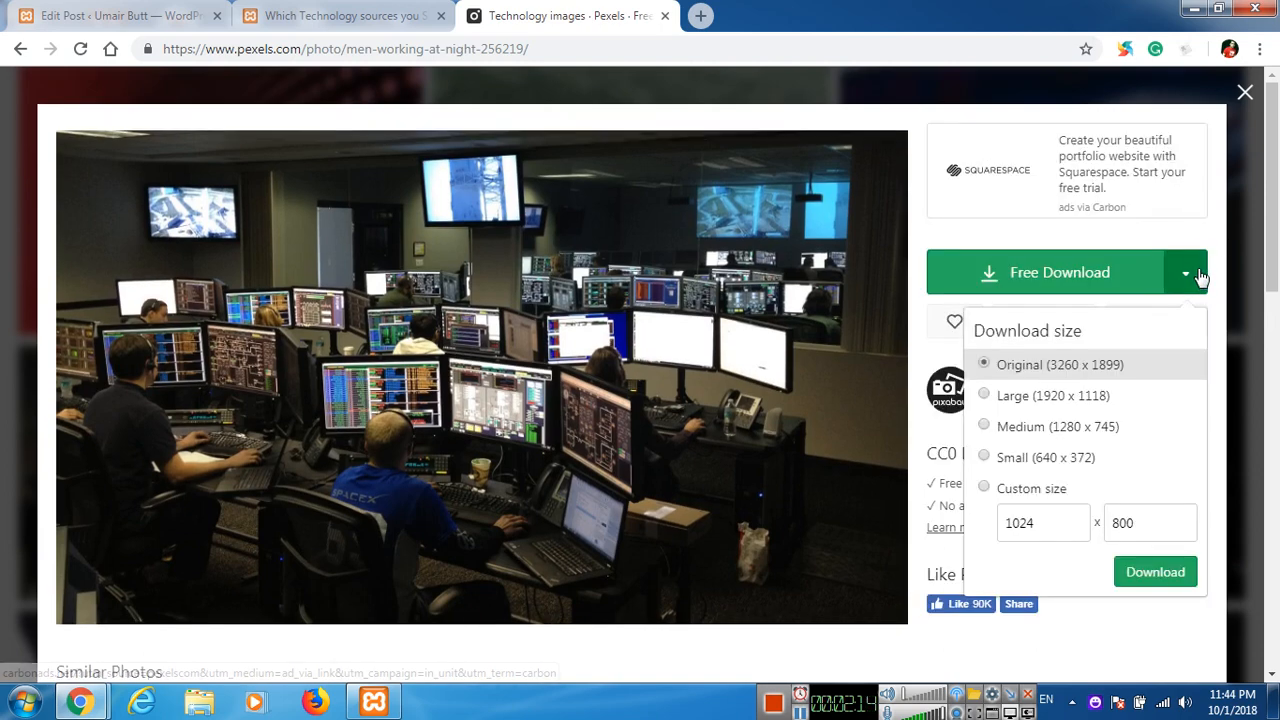
pyautogui.click(1066, 435)
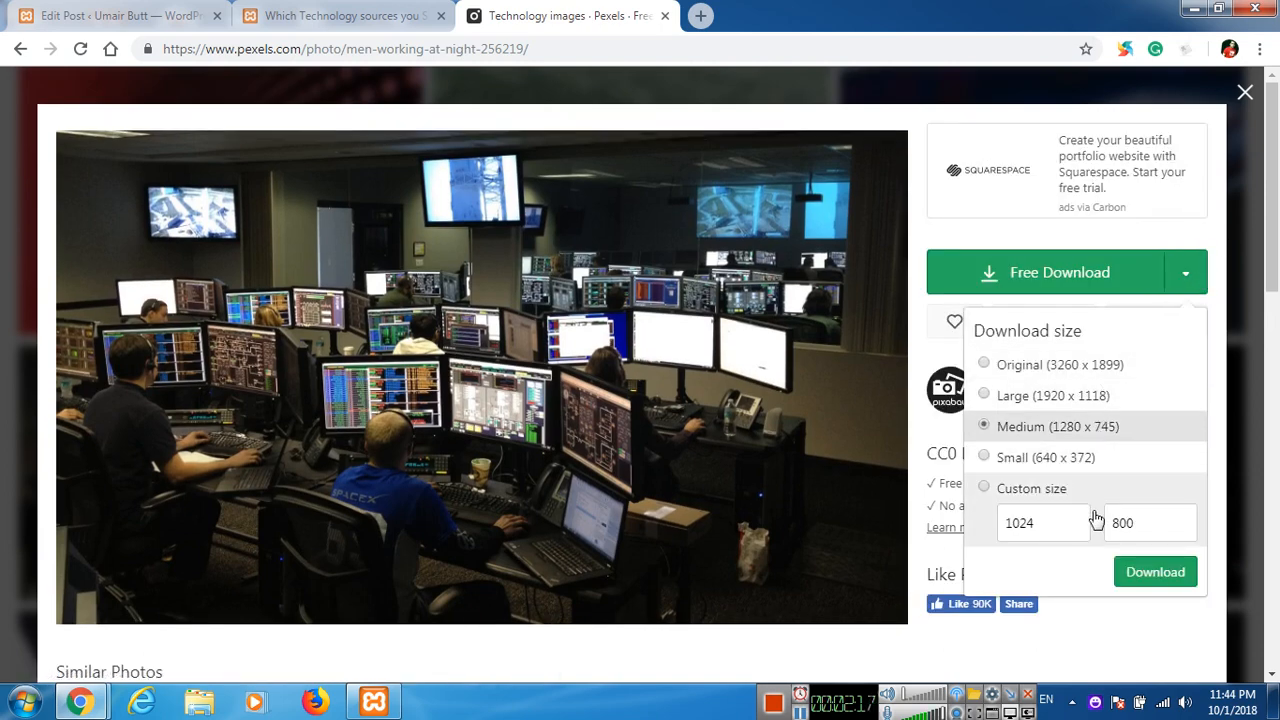
pyautogui.click(1156, 573)
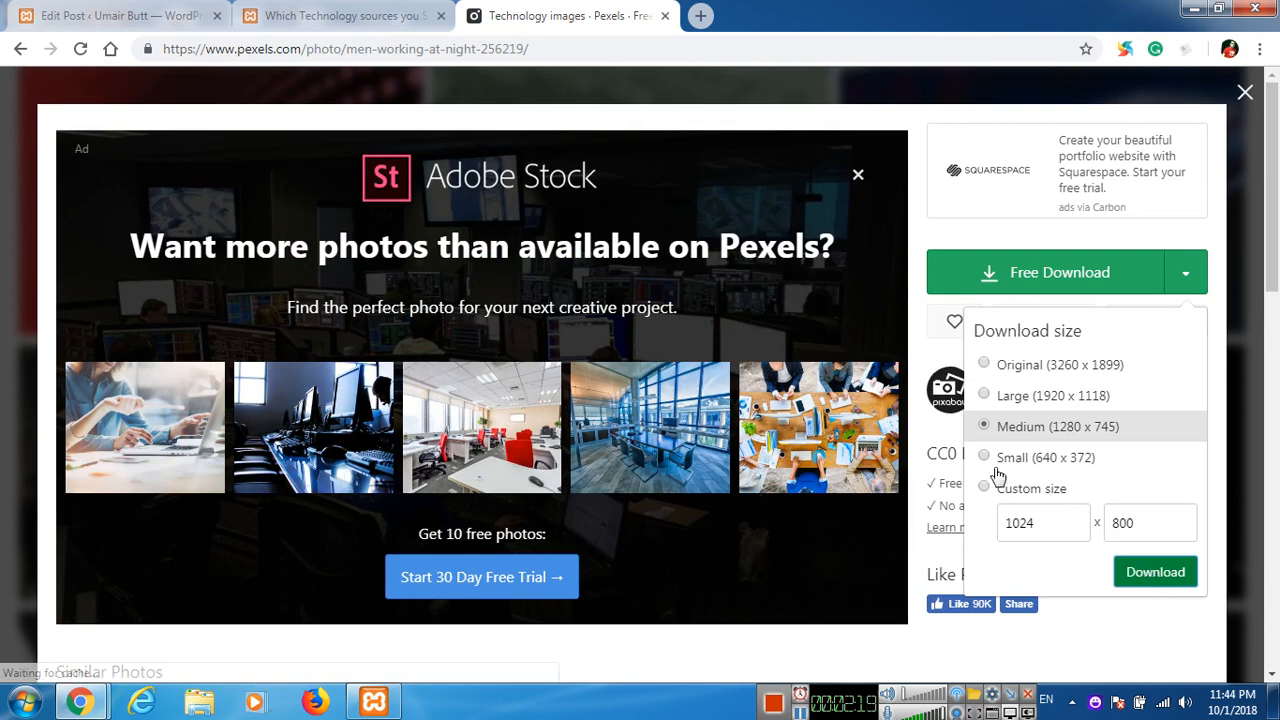
pyautogui.click(880, 286)
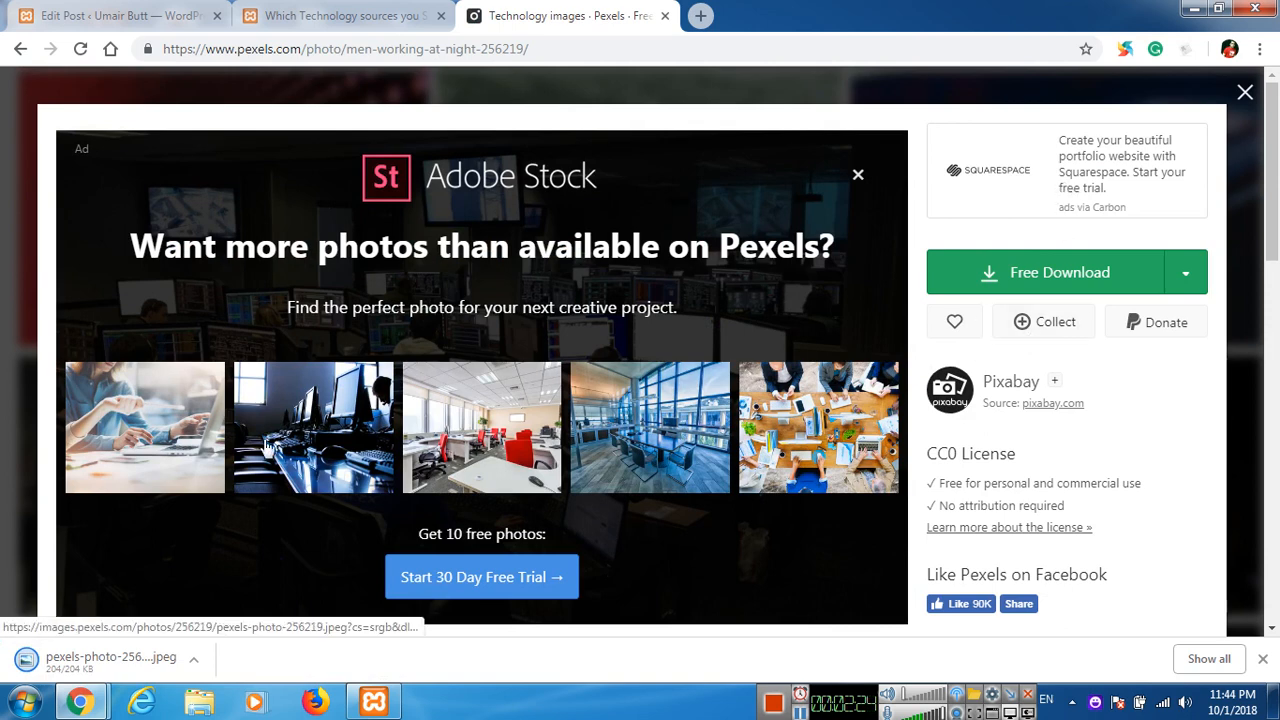
pyautogui.click(170, 656)
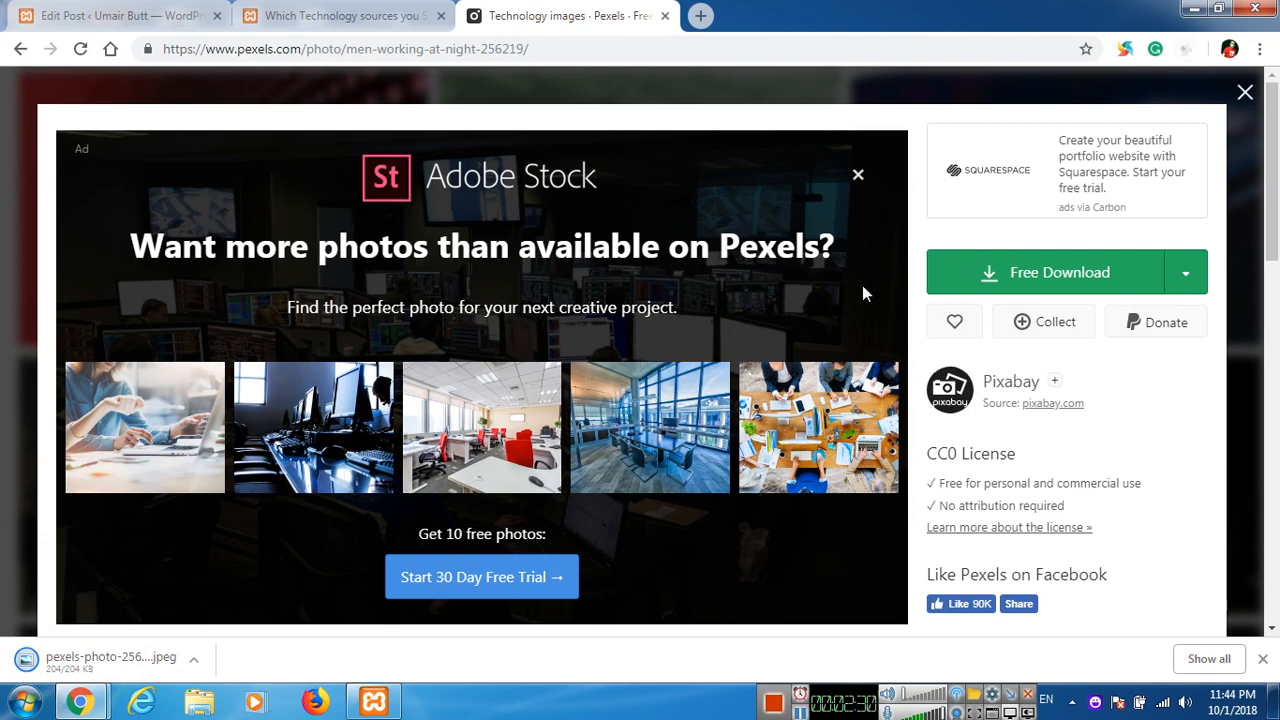
pyautogui.click(1245, 92)
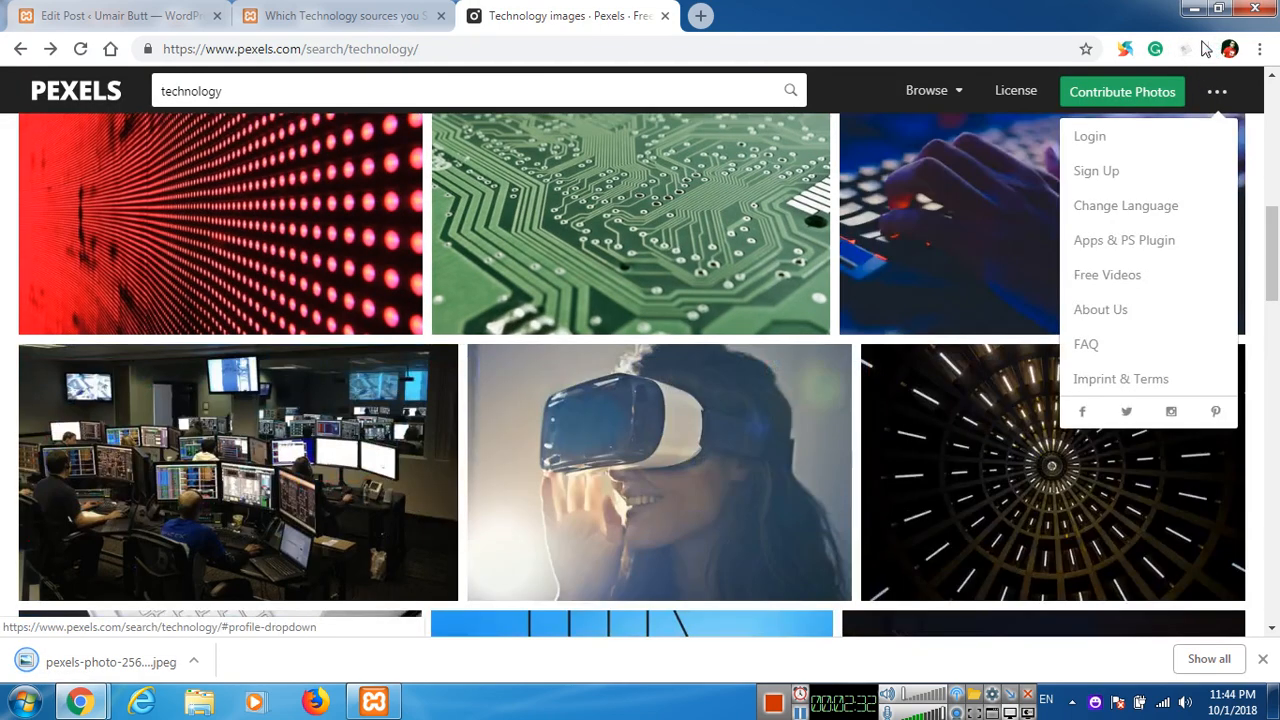
# Minimize the open windows and rename the downloaded Pexels photo on the desktop as "which technology sources".
pyautogui.click(1192, 9)
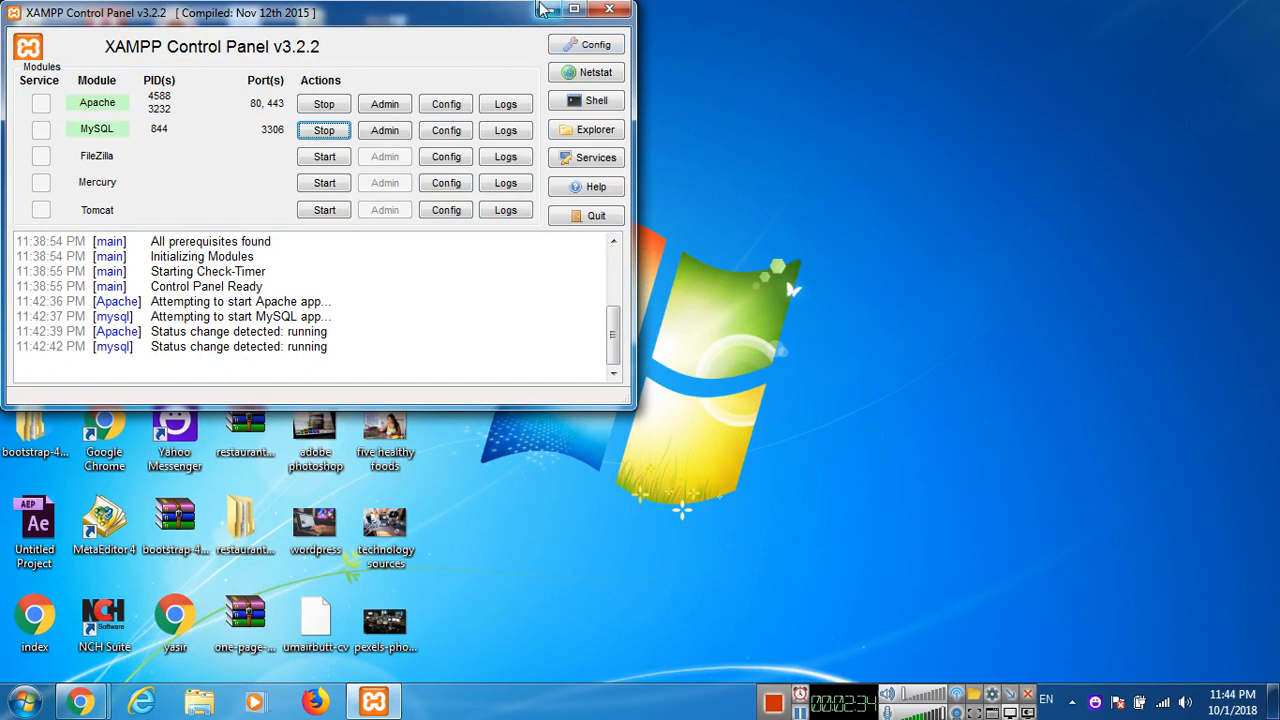
pyautogui.click(543, 9)
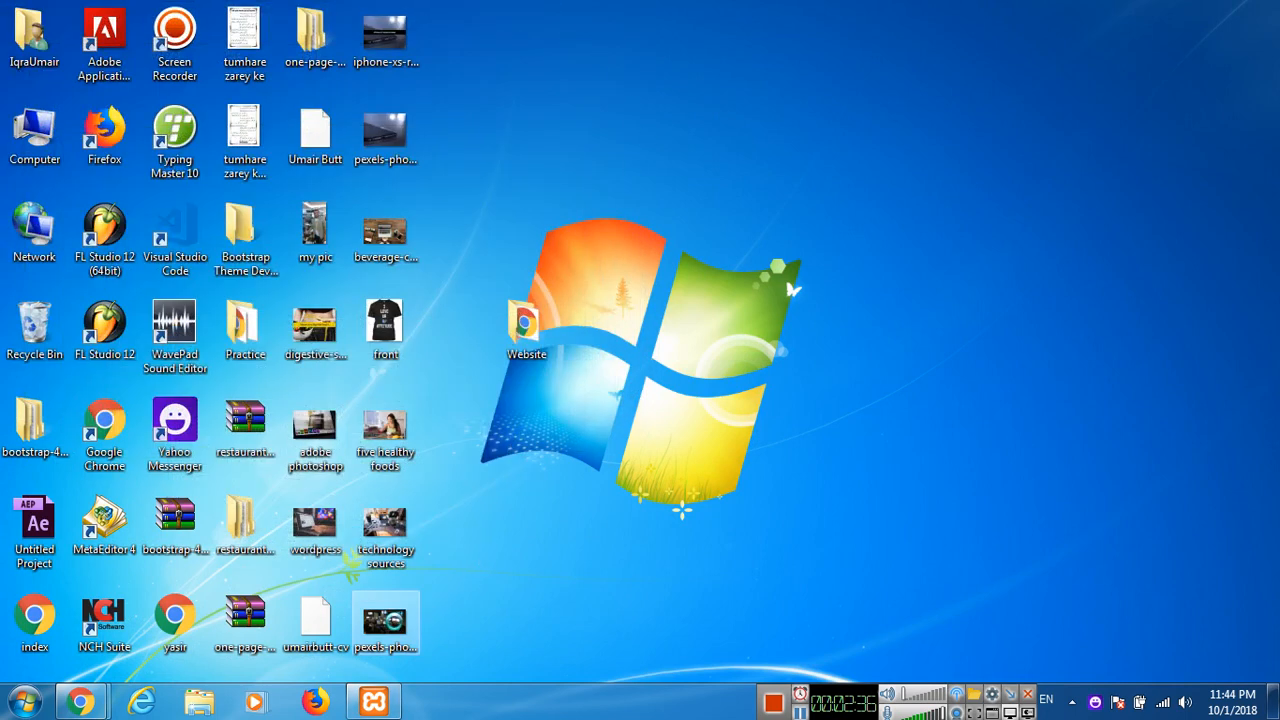
pyautogui.rightClick(392, 624)
pyautogui.click(432, 584)
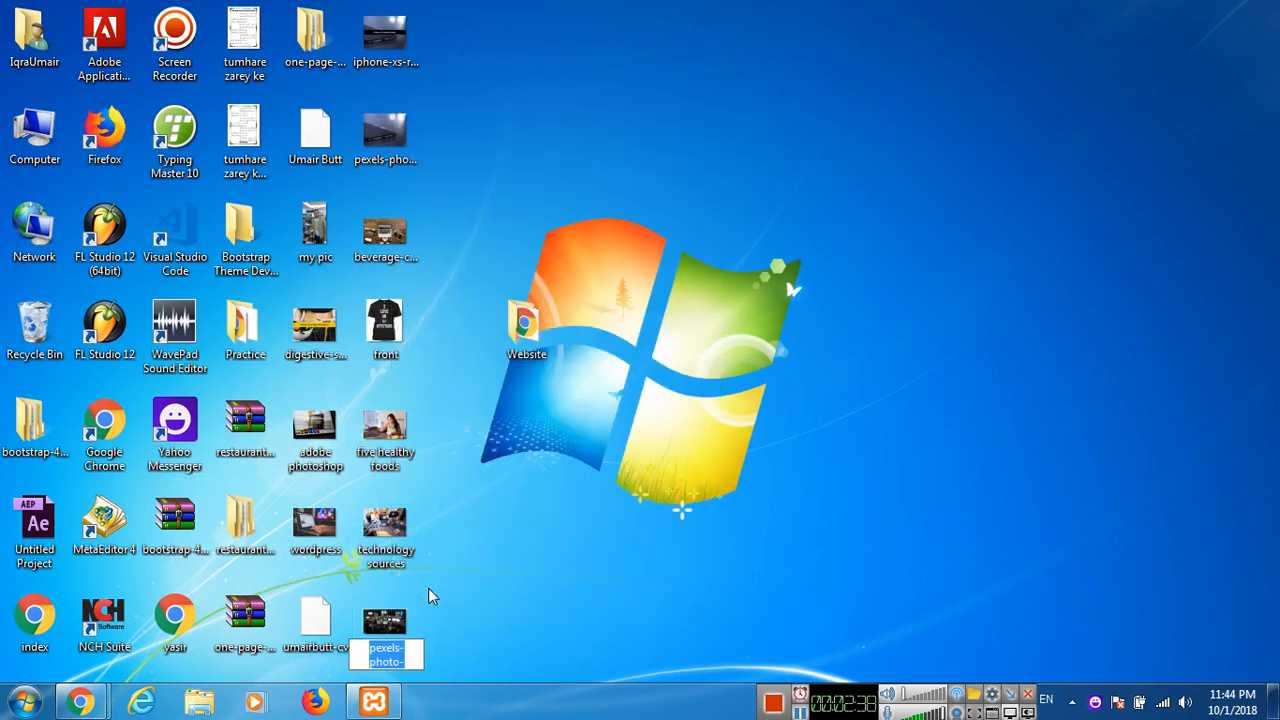
pyautogui.write('which techn')
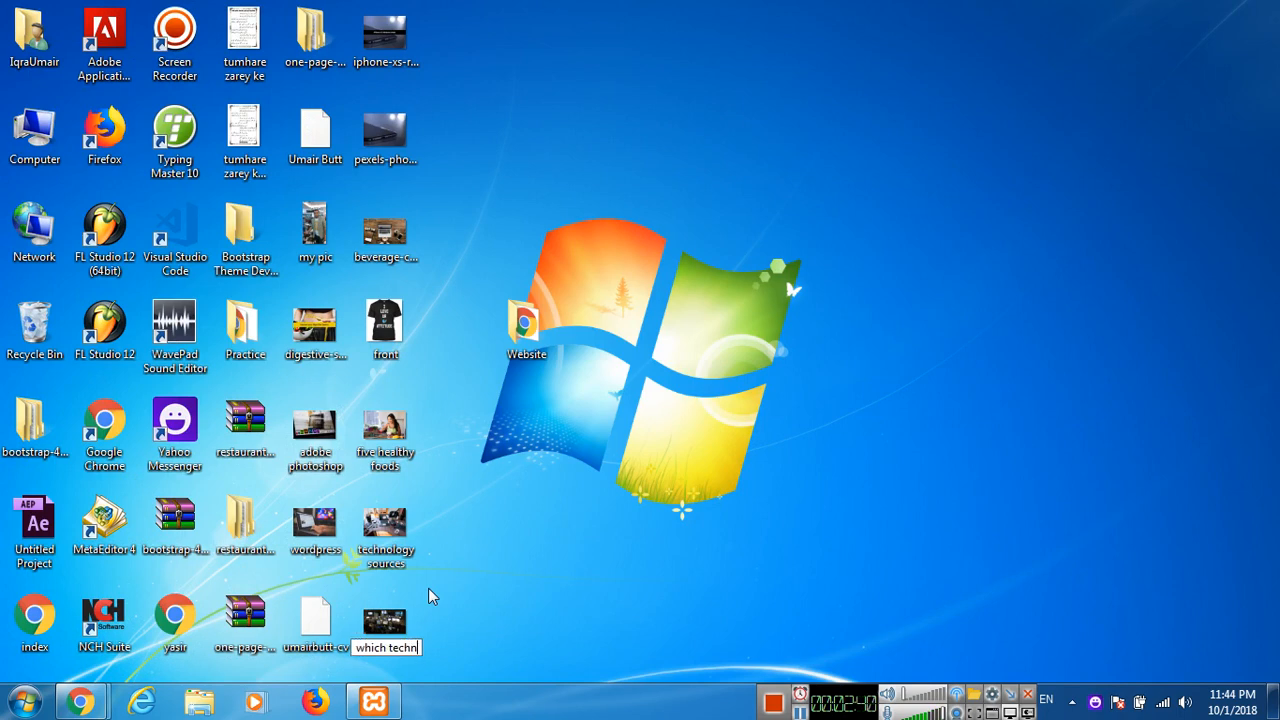
pyautogui.write('ology sources')
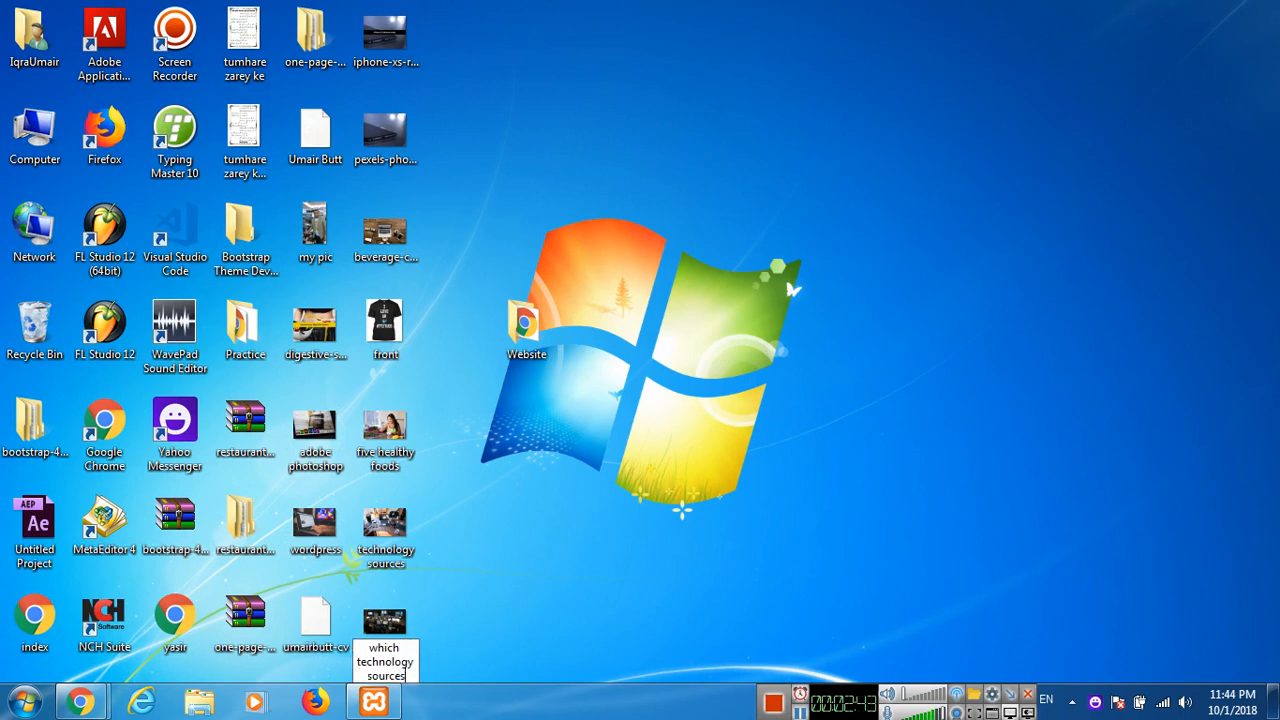
pyautogui.press('Return')
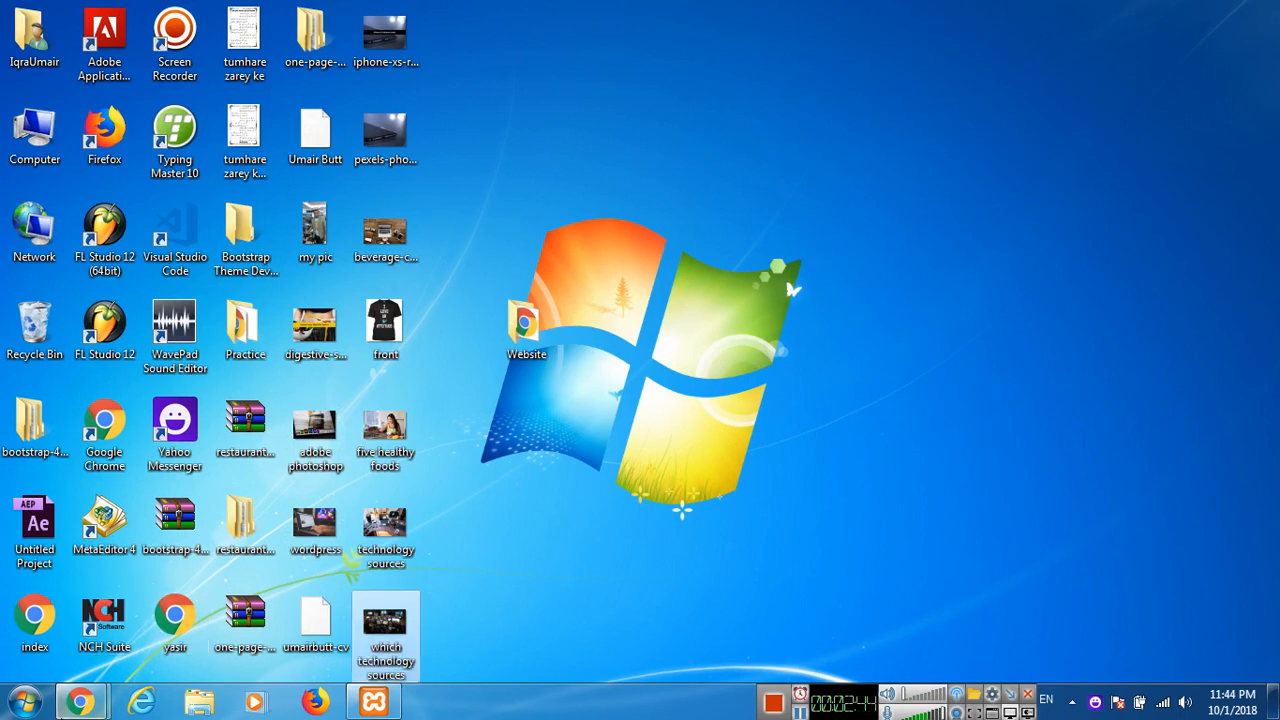
# Switch back to the Pexels window in Chrome, dismiss the downloads bar and close the separate inbox window.
pyautogui.click(80, 702)
pyautogui.click(352, 625)
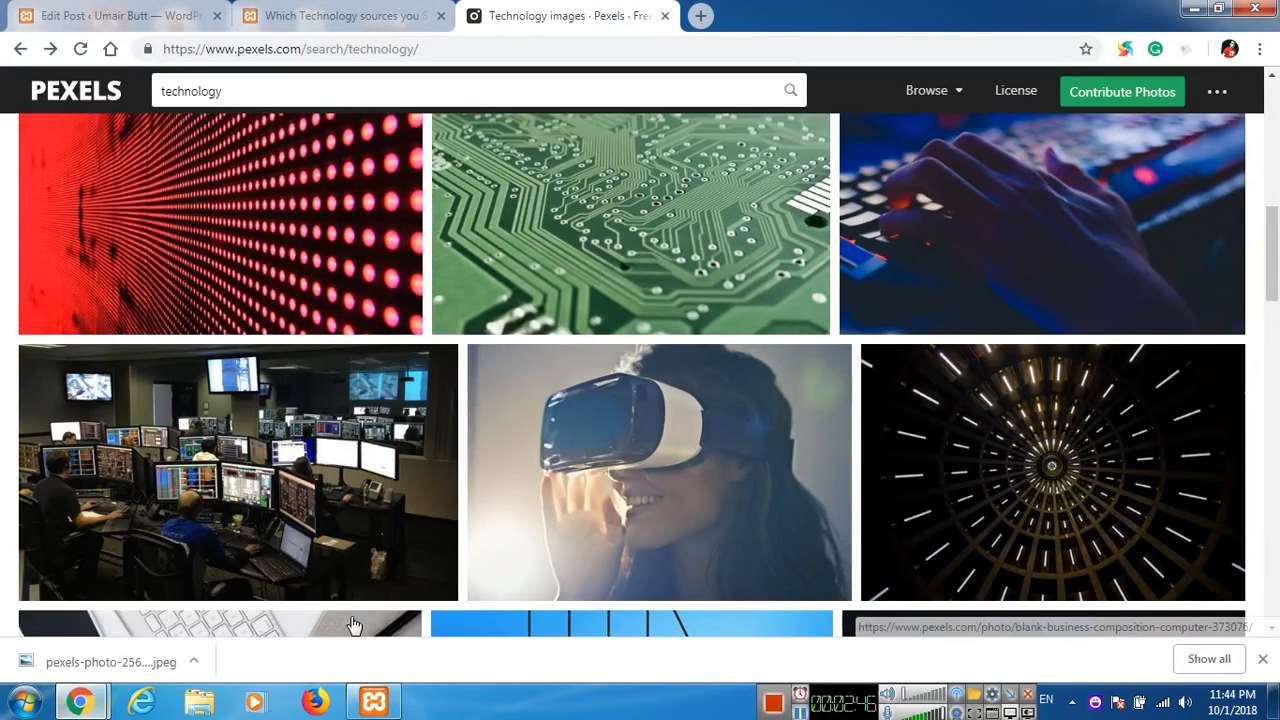
pyautogui.click(1263, 659)
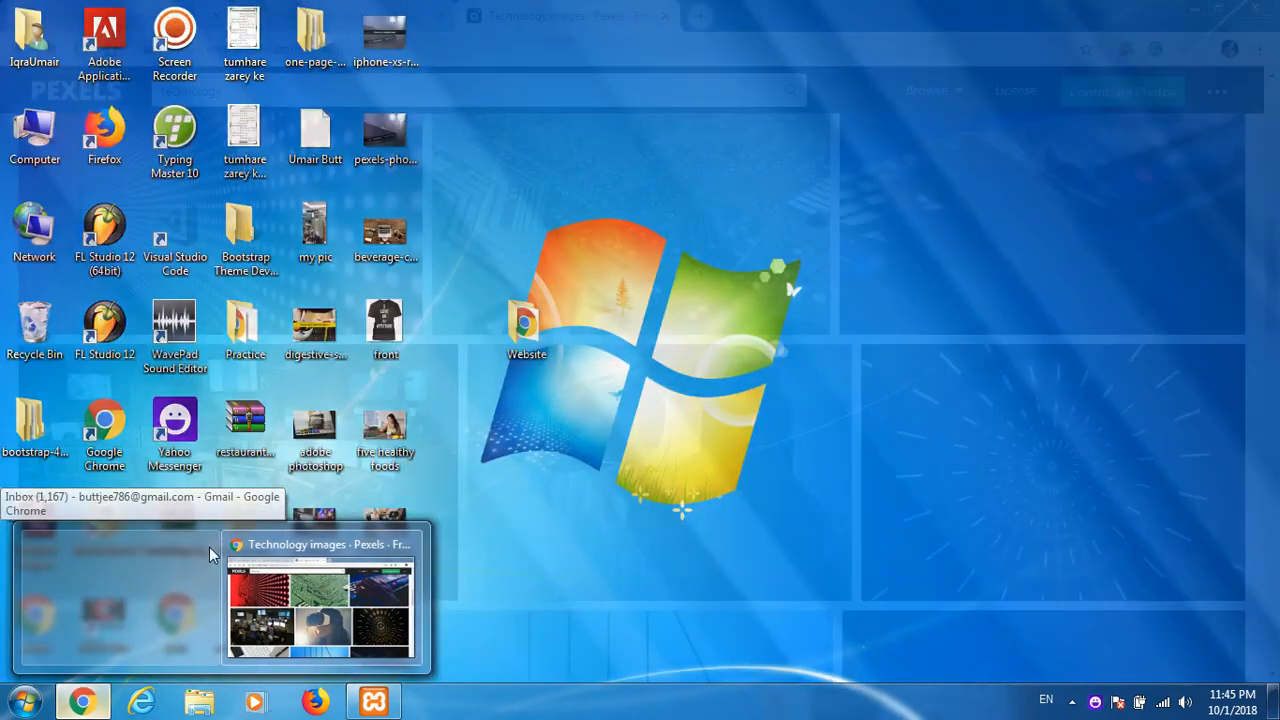
pyautogui.click(209, 548)
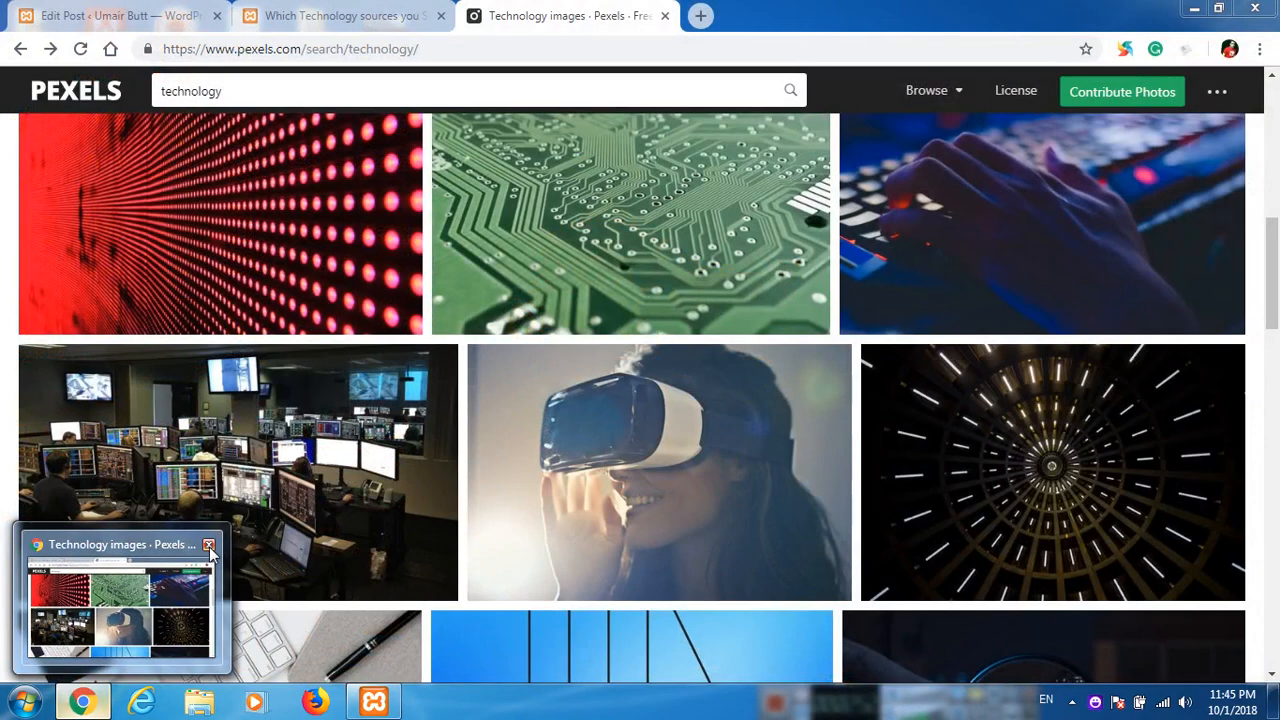
pyautogui.click(158, 612)
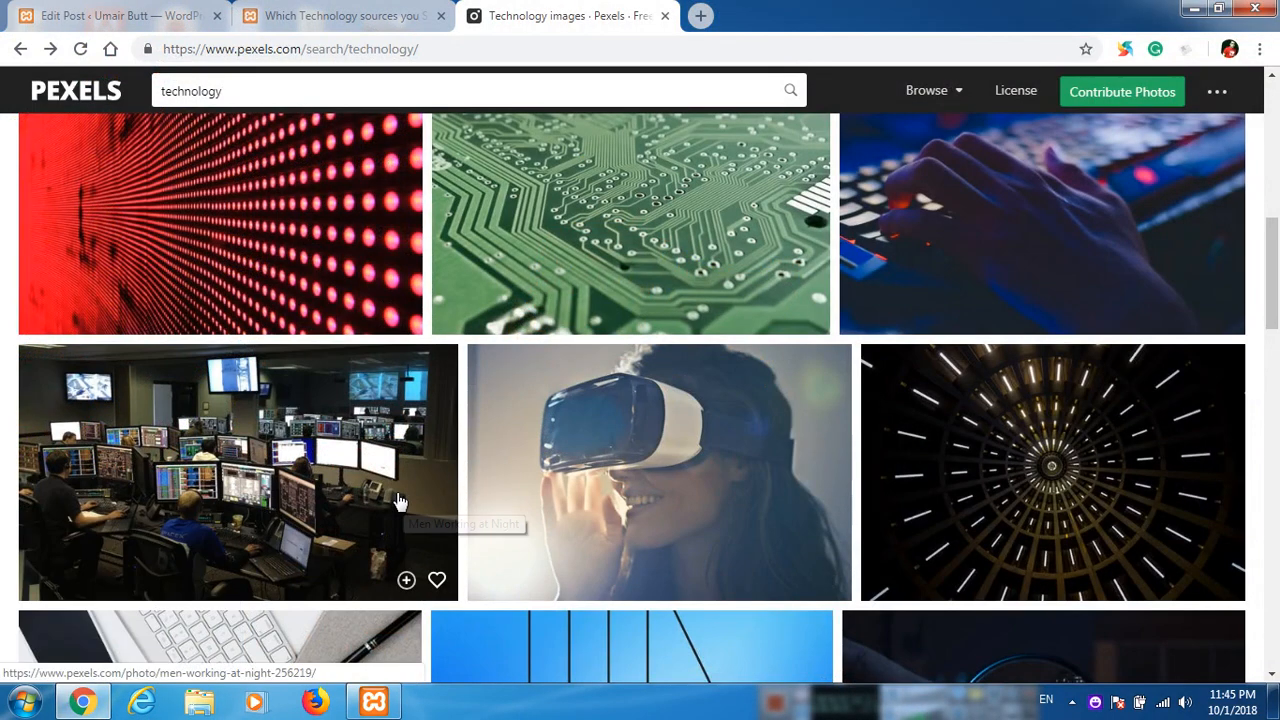
# Return to the post editor and split the text after "vitae congue mi turpis nec leo.", leaving an empty paragraph.
pyautogui.click(117, 14)
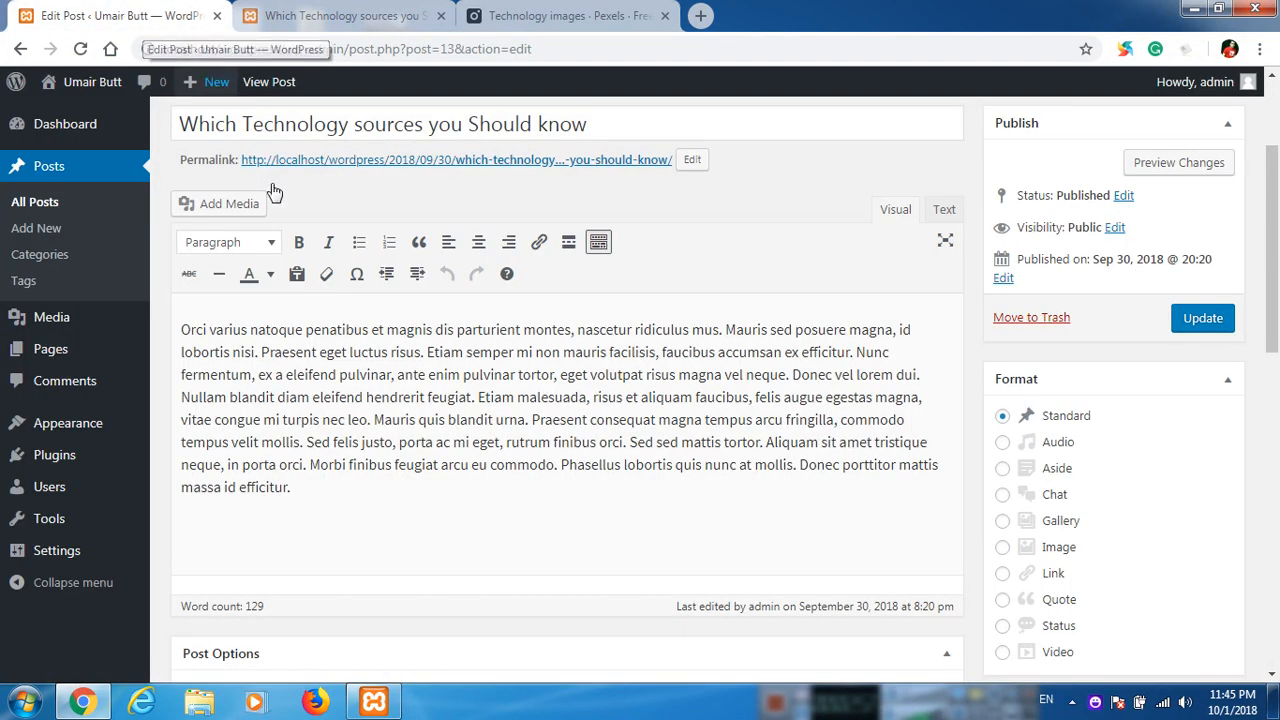
pyautogui.scroll(-1, 490, 453)
pyautogui.scroll(-1, 490, 453)
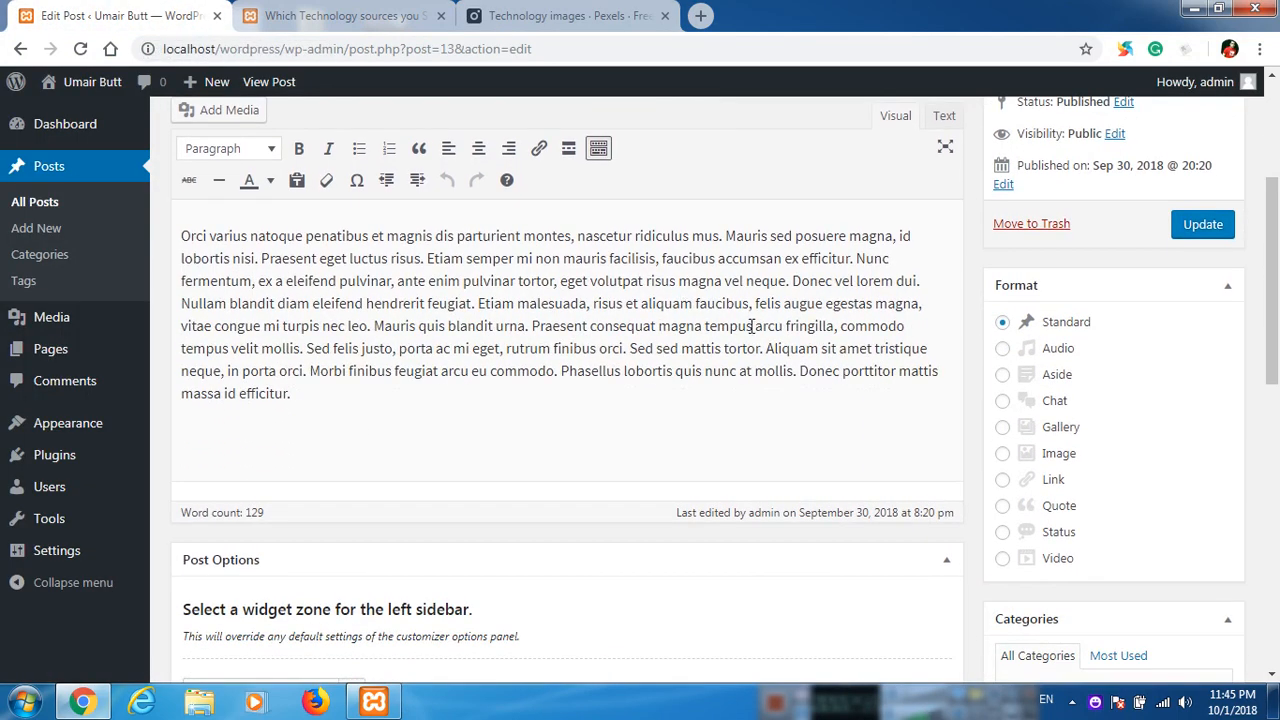
pyautogui.click(372, 326)
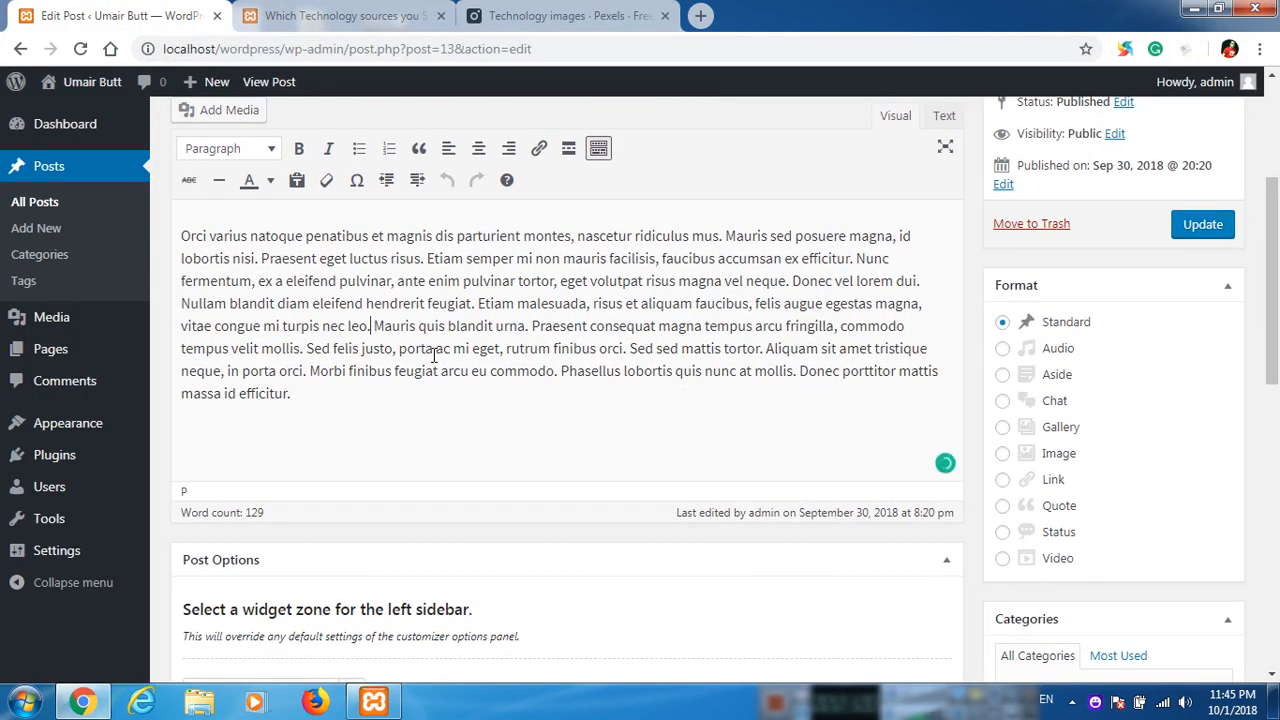
pyautogui.press('Return')
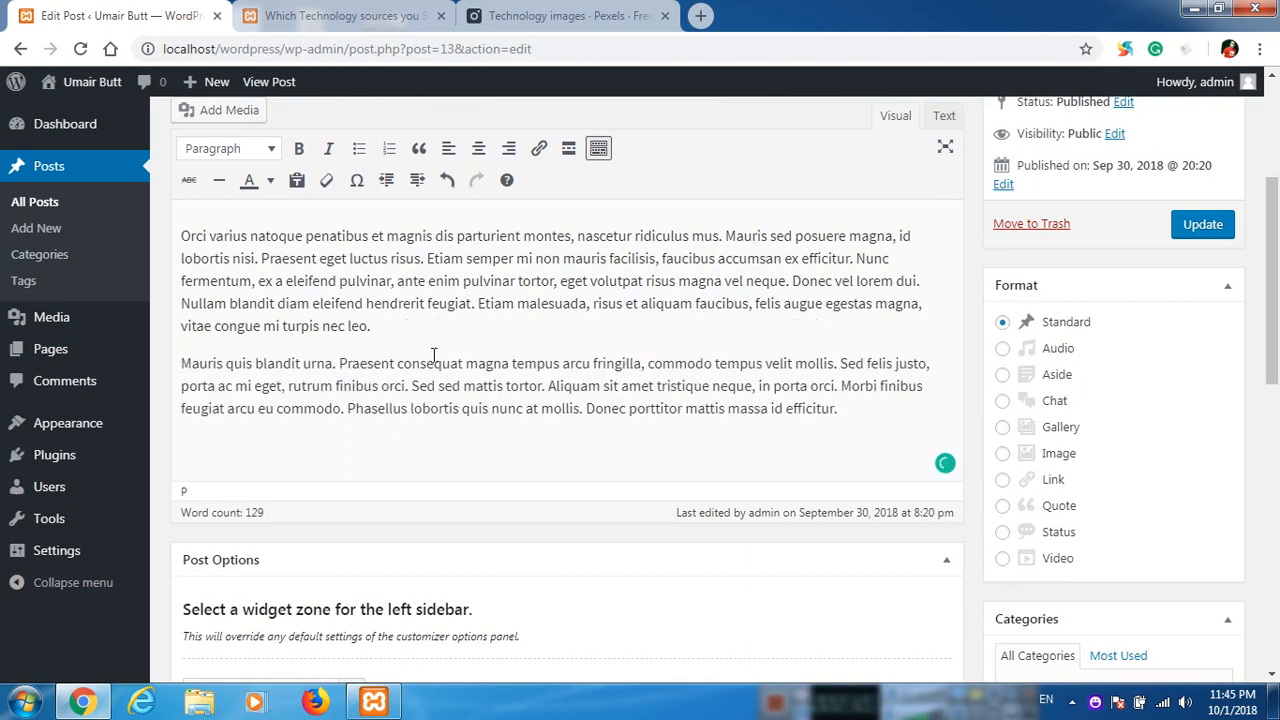
pyautogui.press('Return')
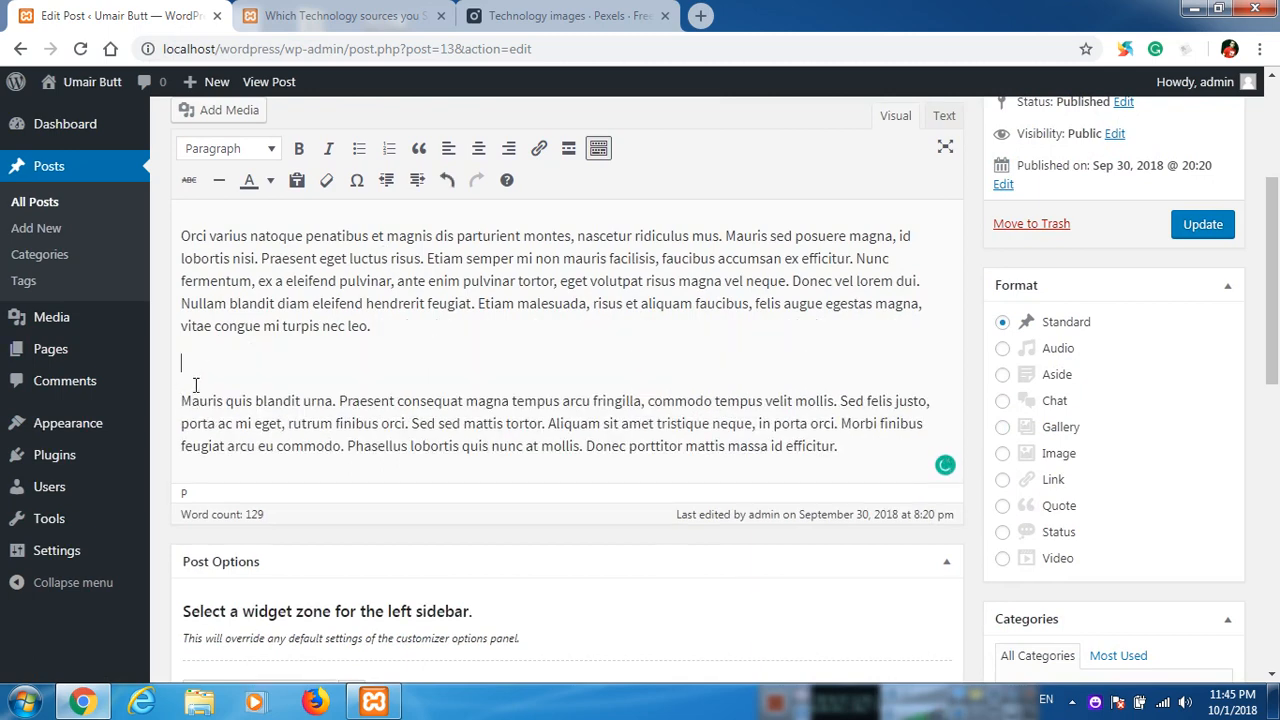
# Upload the "which technology sources" JPEG from the Desktop to the post's media library.
pyautogui.scroll(1, 195, 385)
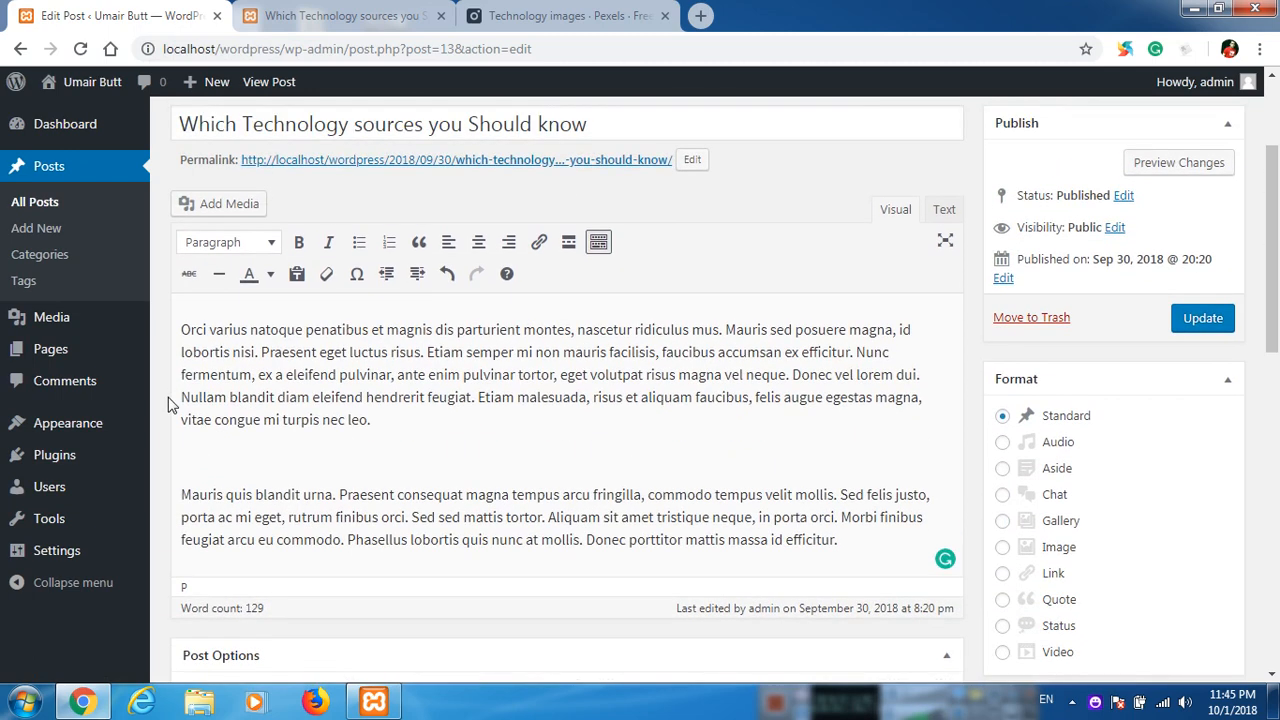
pyautogui.click(228, 206)
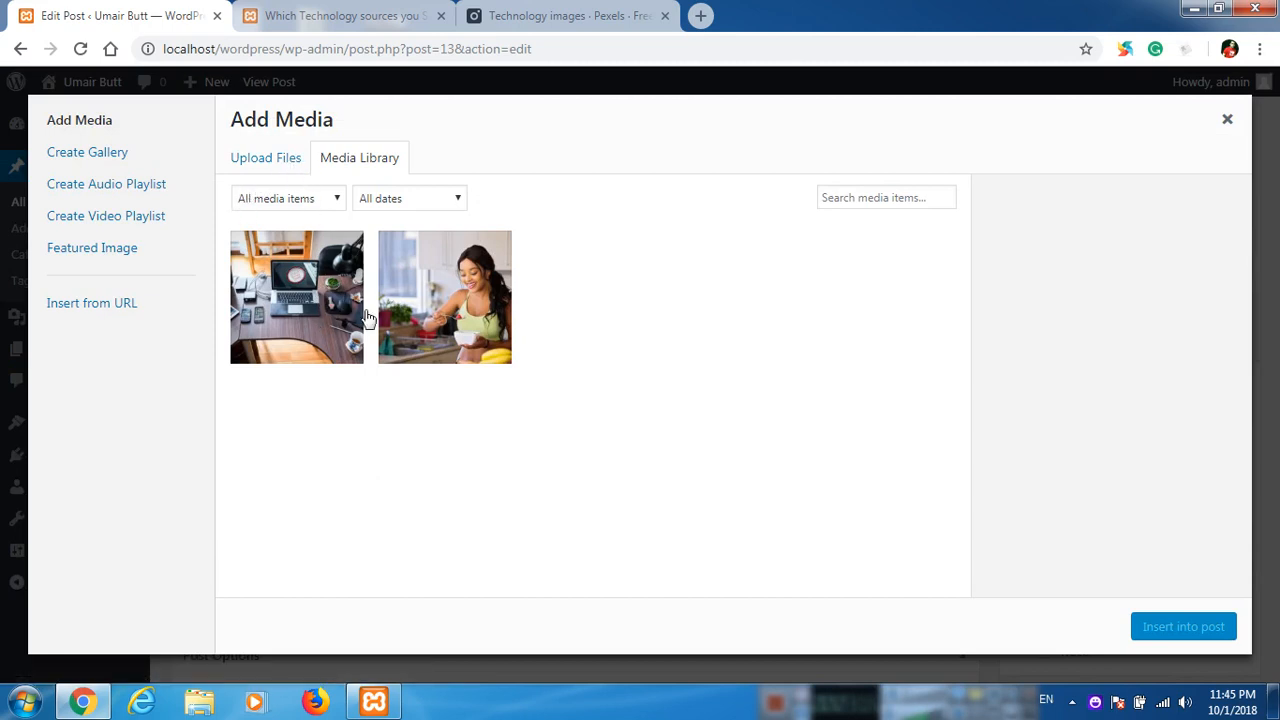
pyautogui.click(284, 165)
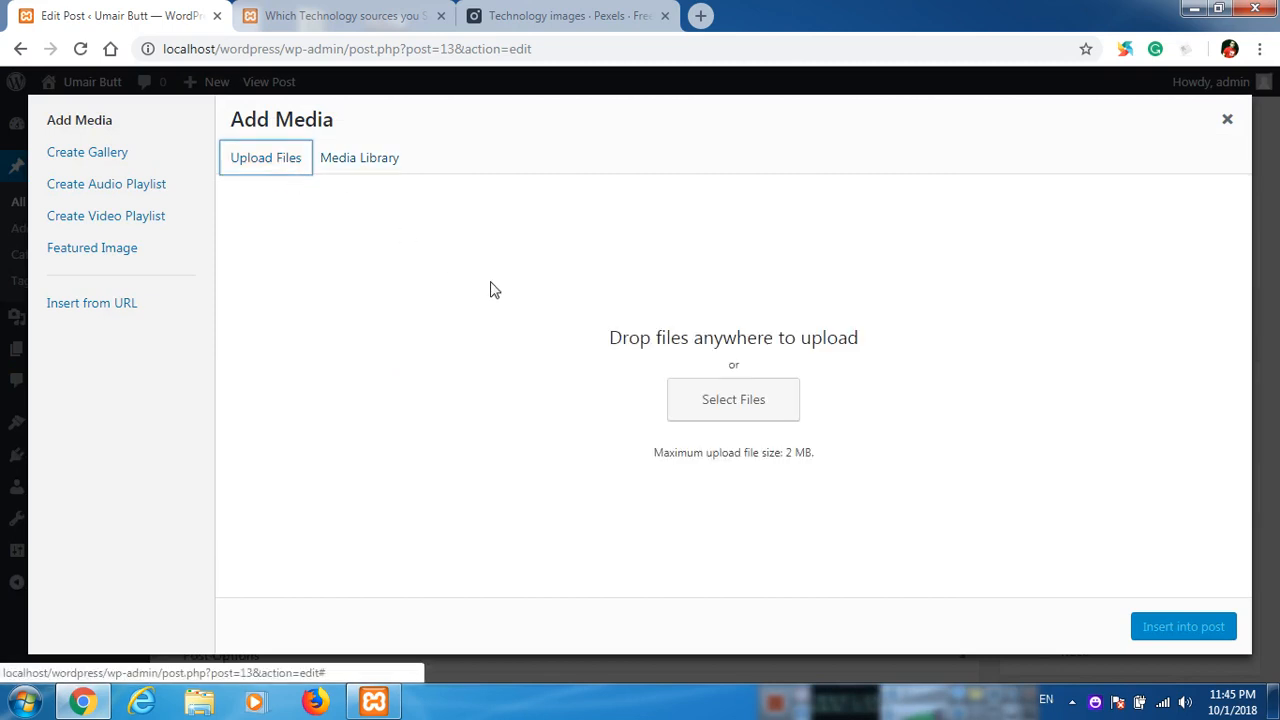
pyautogui.click(698, 412)
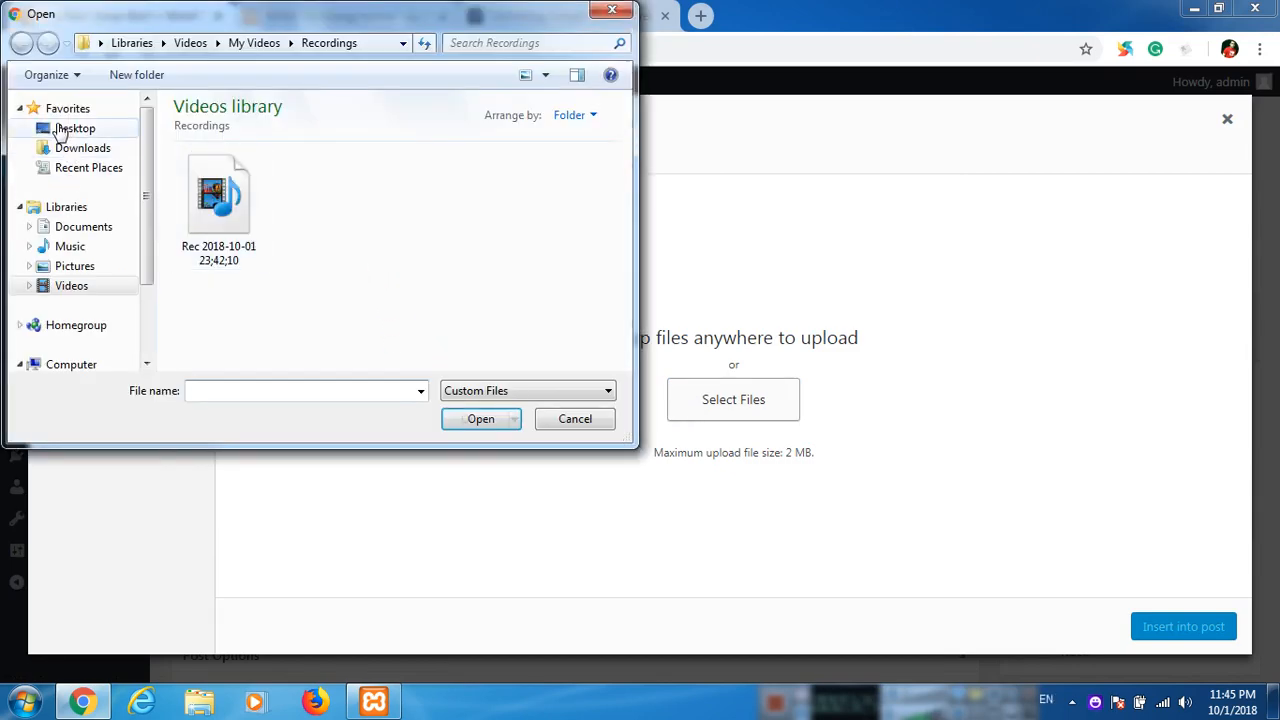
pyautogui.click(62, 130)
pyautogui.moveTo(625, 139); pyautogui.dragTo(627, 253)
pyautogui.scroll(-2, 385, 315)
pyautogui.moveTo(625, 320); pyautogui.dragTo(623, 337)
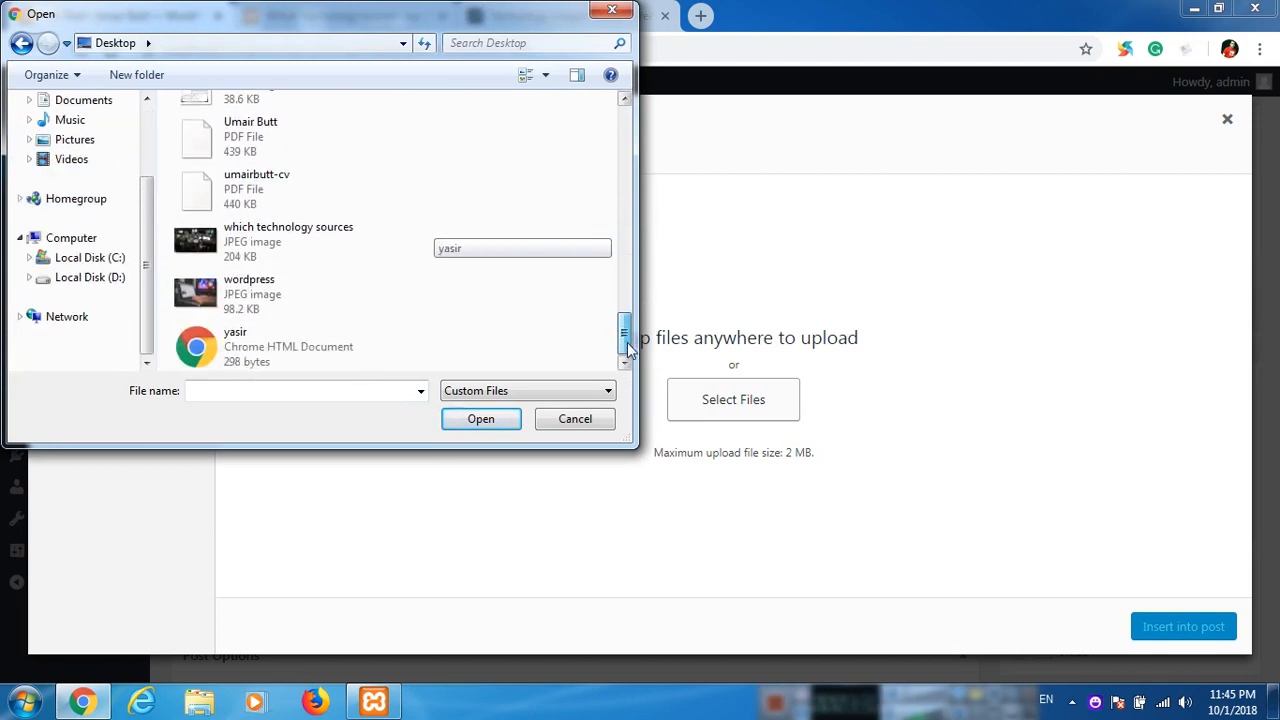
pyautogui.doubleClick(306, 251)
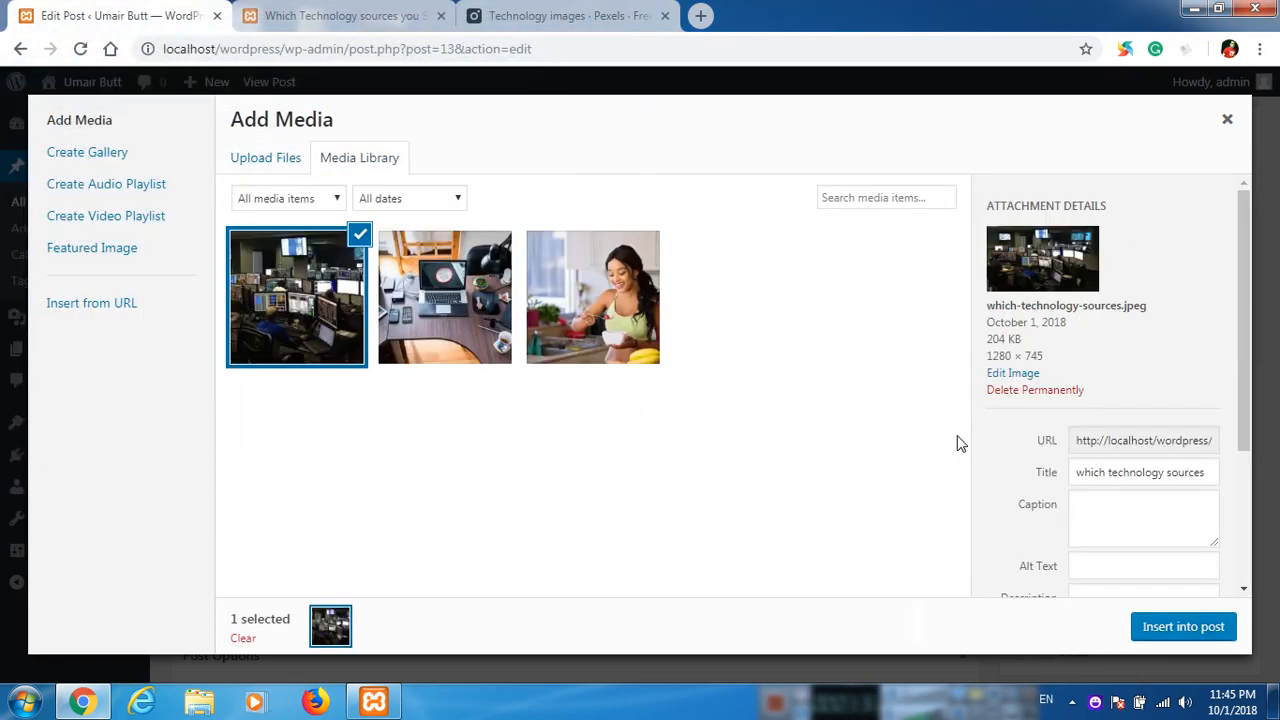
# Set the uploaded photo's alt text to "which technology sources" and insert it into the post.
pyautogui.scroll(-1, 1071, 463)
pyautogui.click(1100, 472)
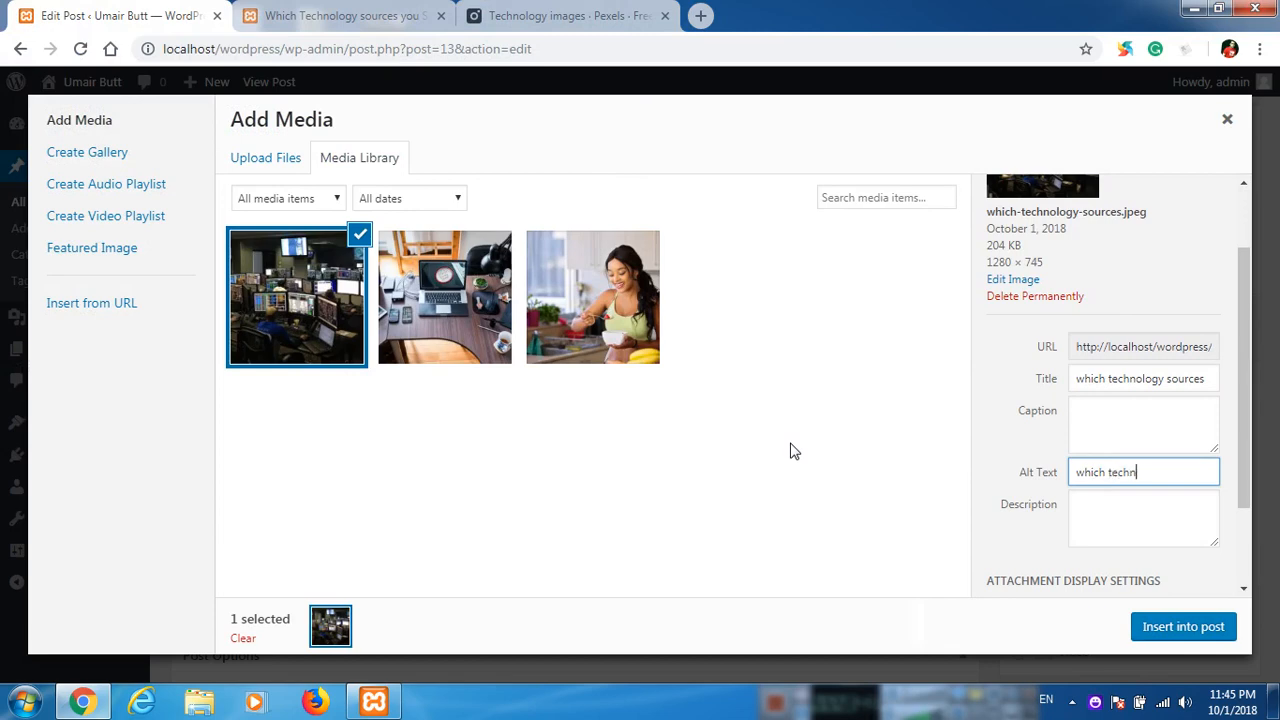
pyautogui.write('which technology sources')
pyautogui.click(1190, 630)
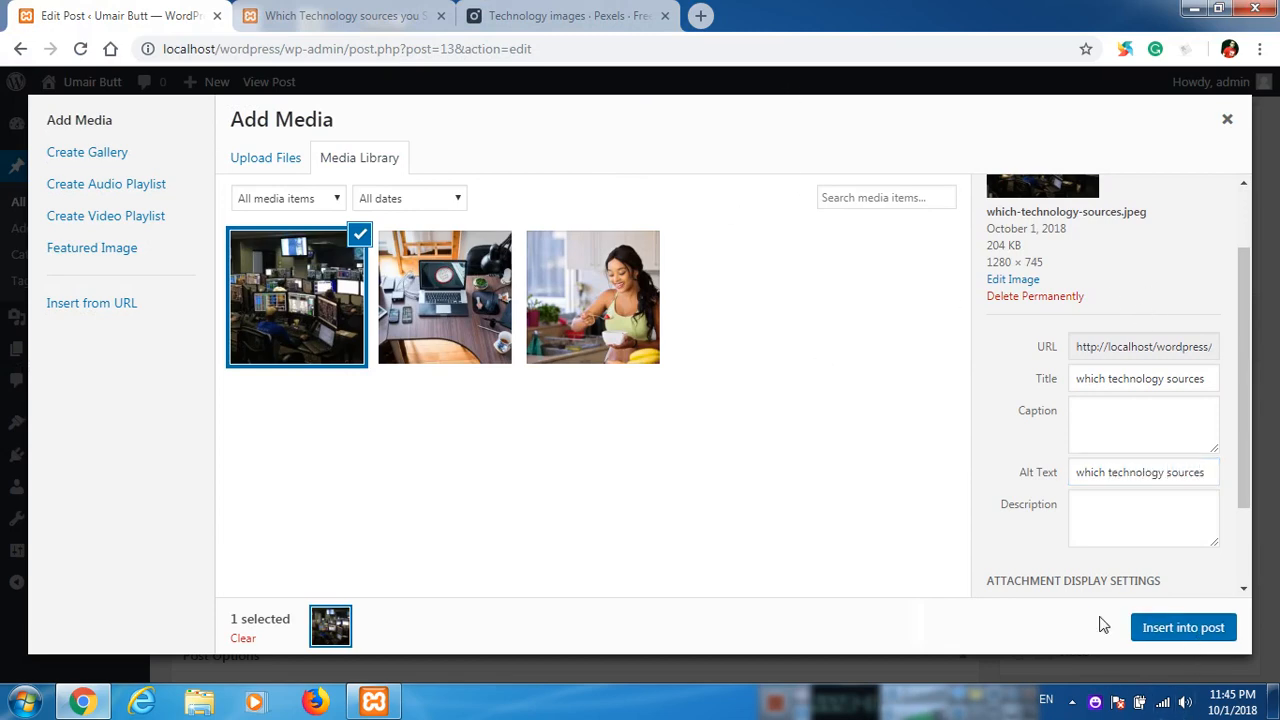
# Try centre and right alignment on the inserted photo and settle on left alignment.
pyautogui.scroll(-2, 386, 441)
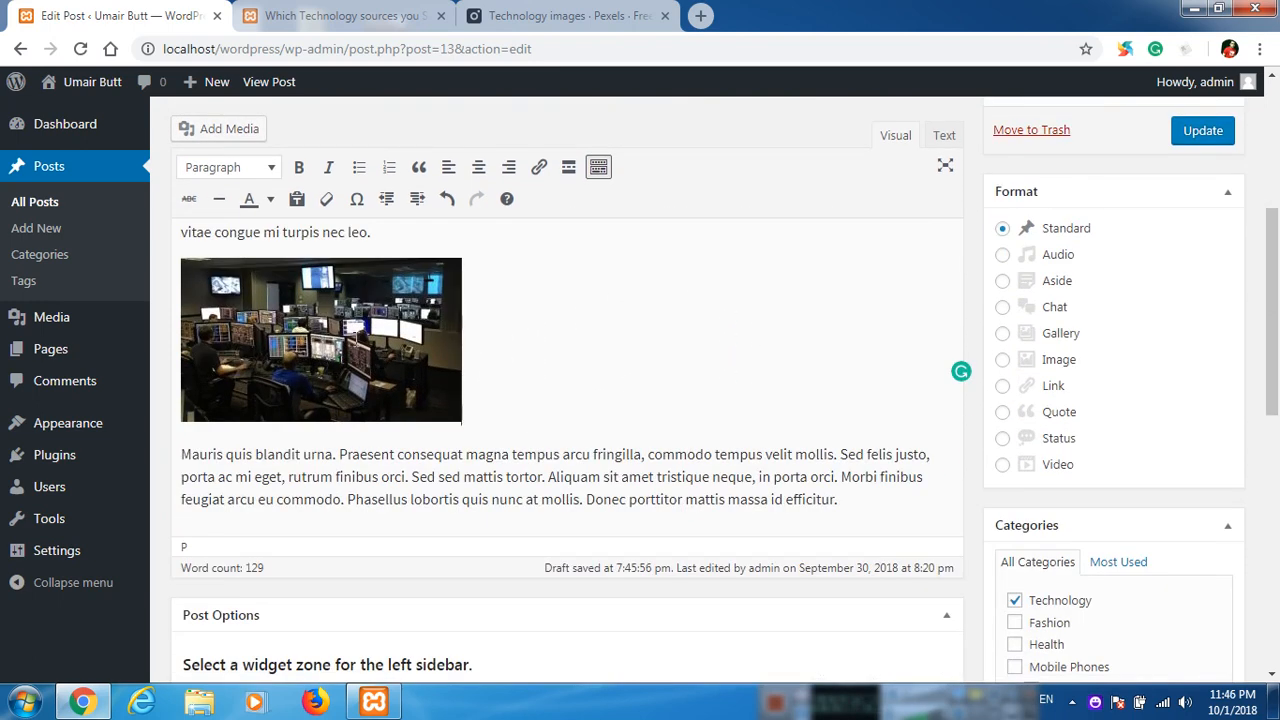
pyautogui.click(357, 338)
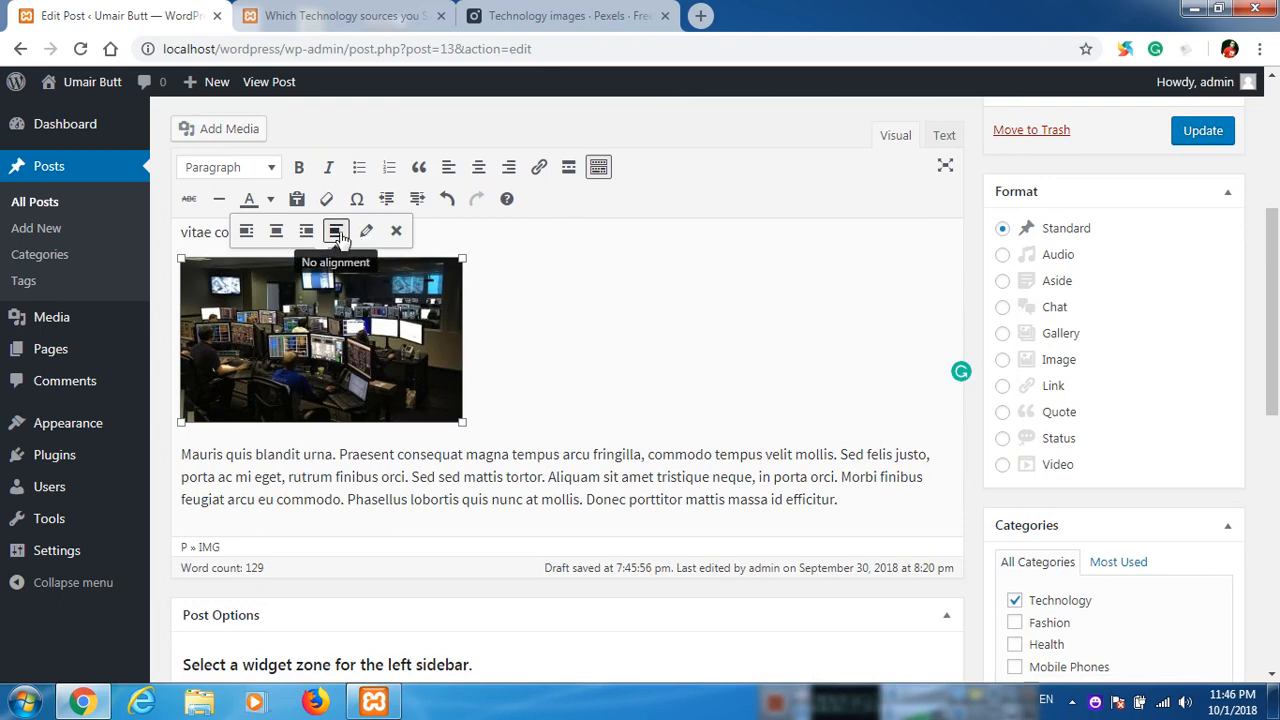
pyautogui.click(277, 232)
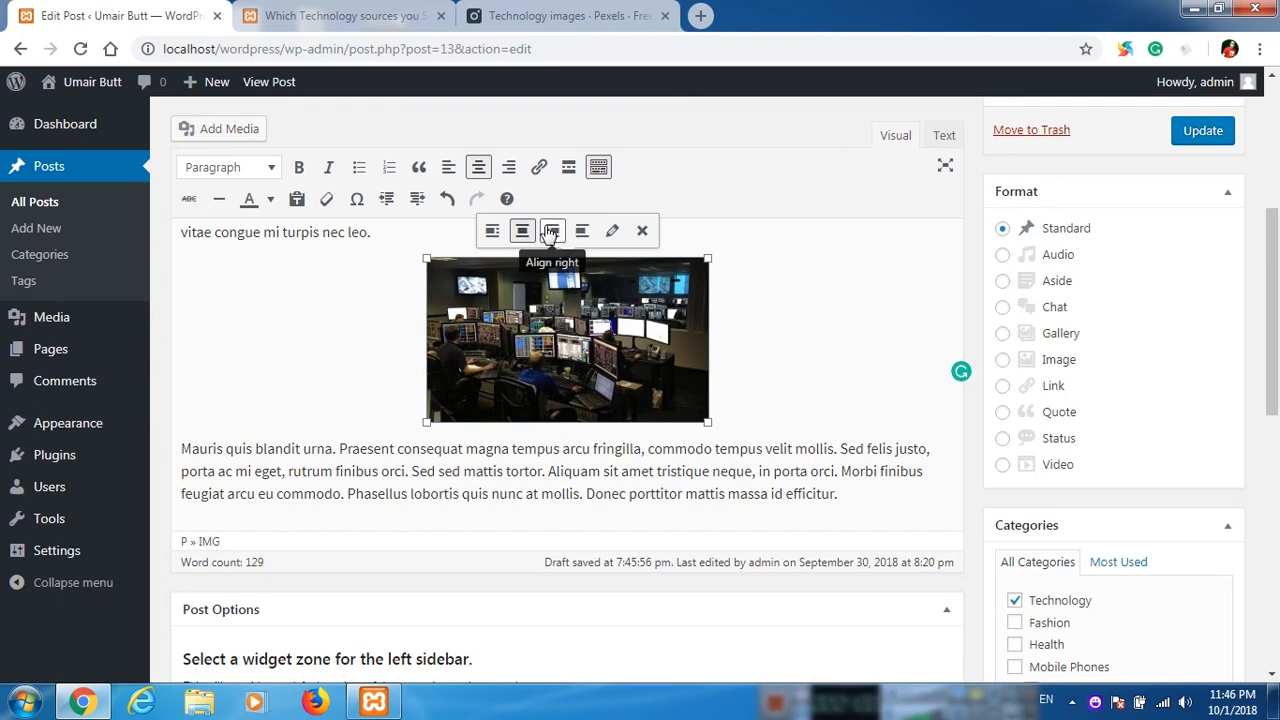
pyautogui.click(551, 231)
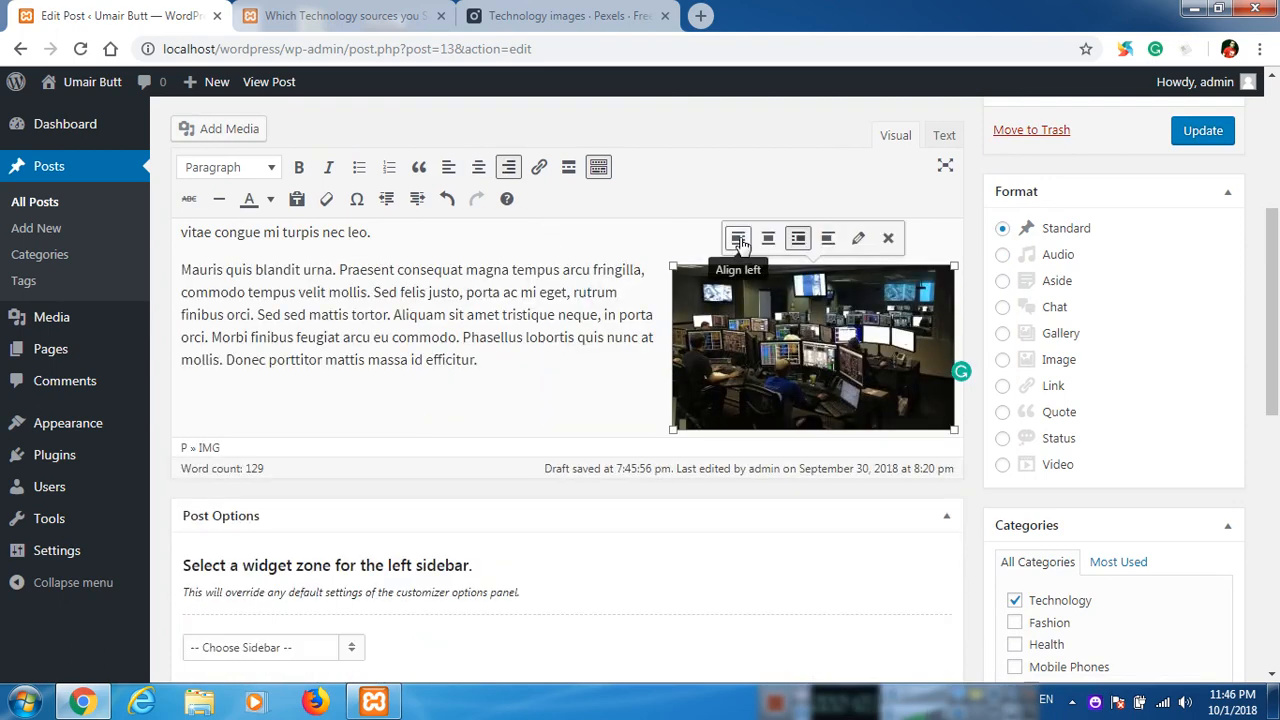
pyautogui.click(739, 241)
# Set the photo's display size to Large – 1024 × 596 in its image details and apply the change.
pyautogui.click(366, 238)
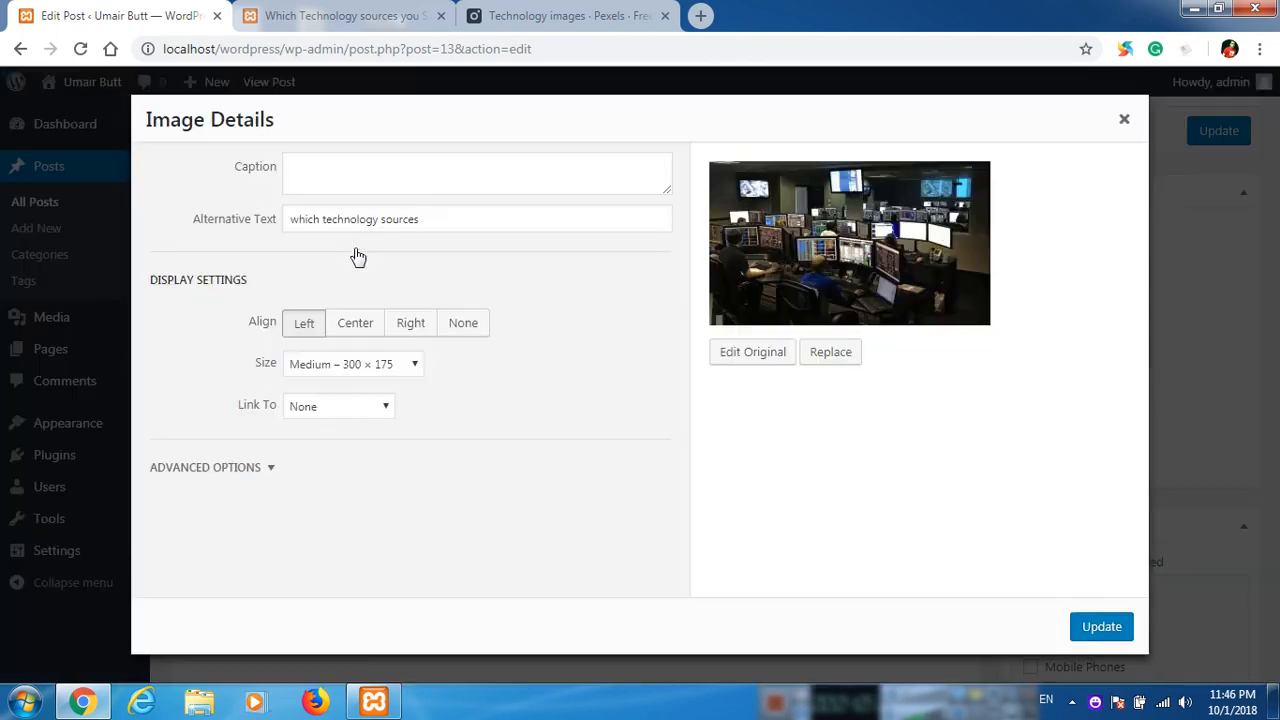
pyautogui.click(383, 364)
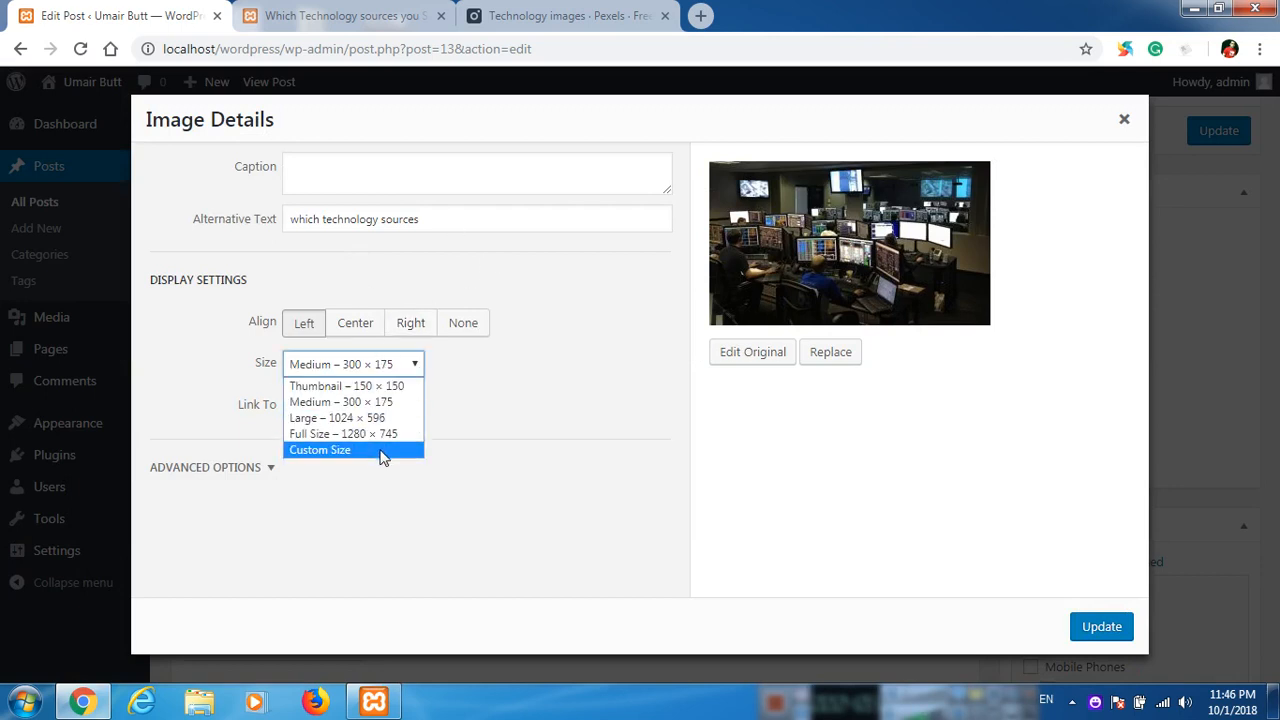
pyautogui.click(373, 418)
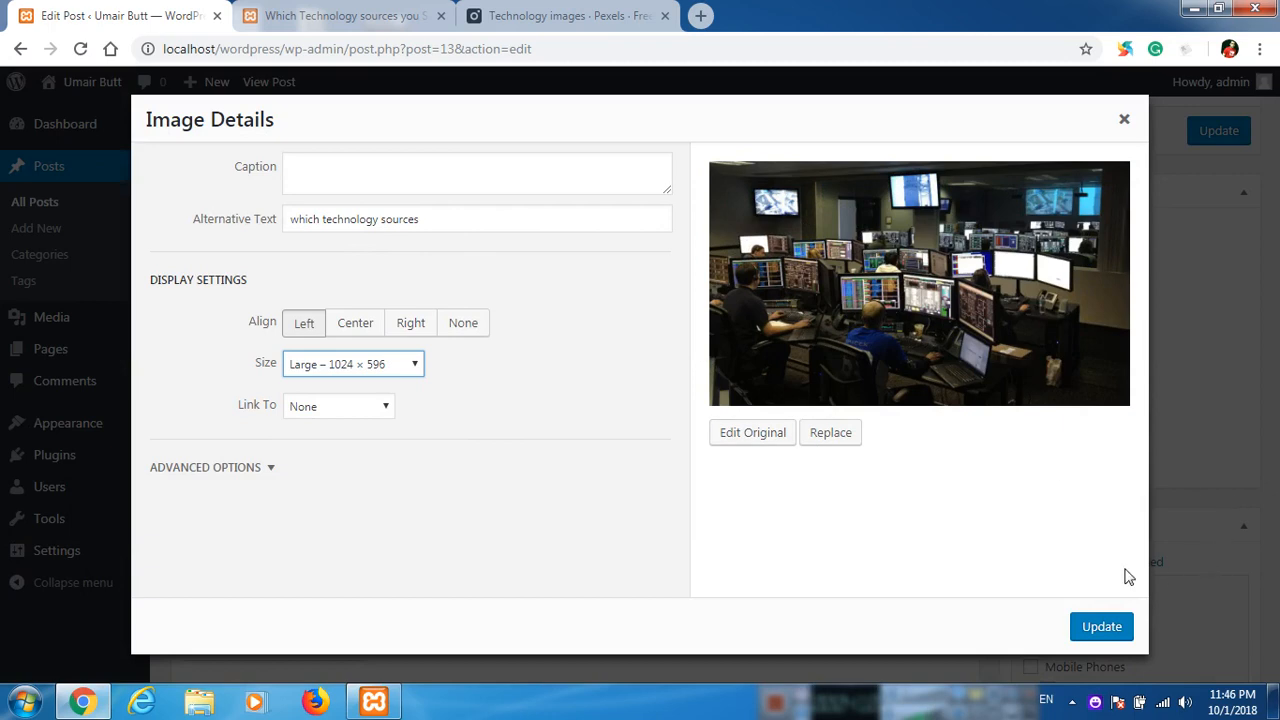
pyautogui.click(1104, 626)
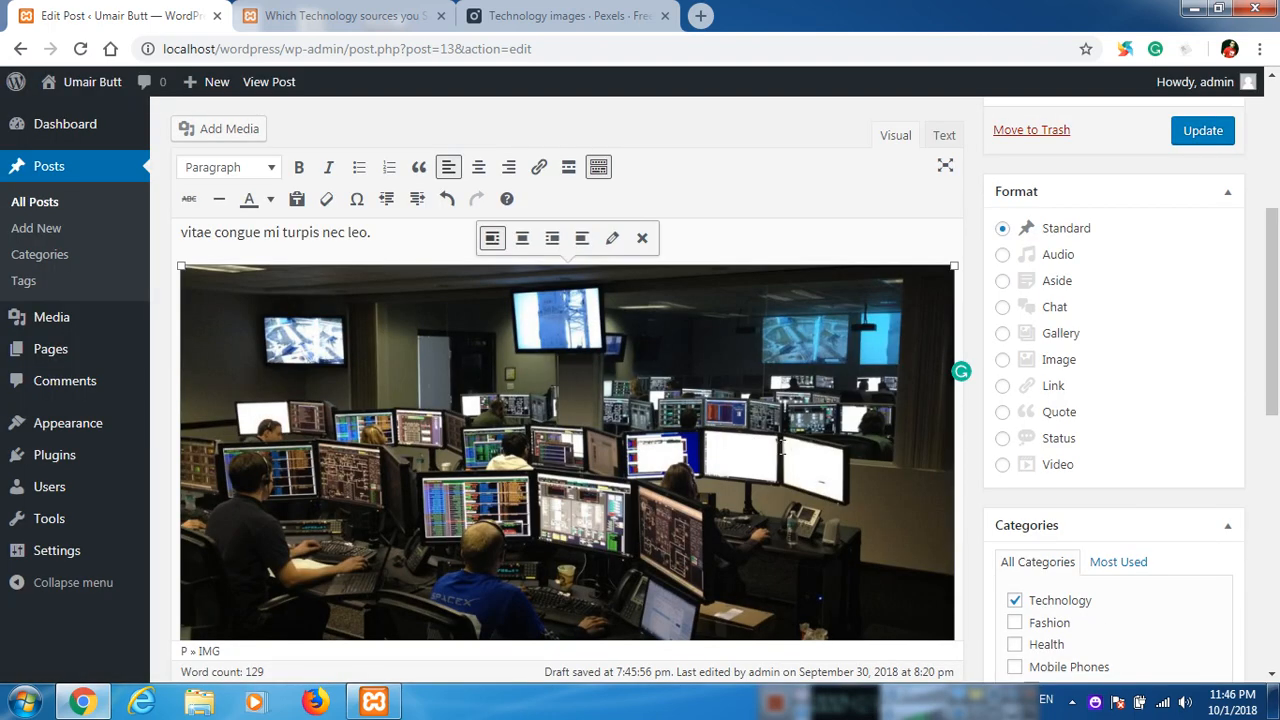
# Update the post and reload its published page to check the photo between the paragraphs.
pyautogui.scroll(-2, 782, 444)
pyautogui.scroll(2, 766, 437)
pyautogui.click(1203, 131)
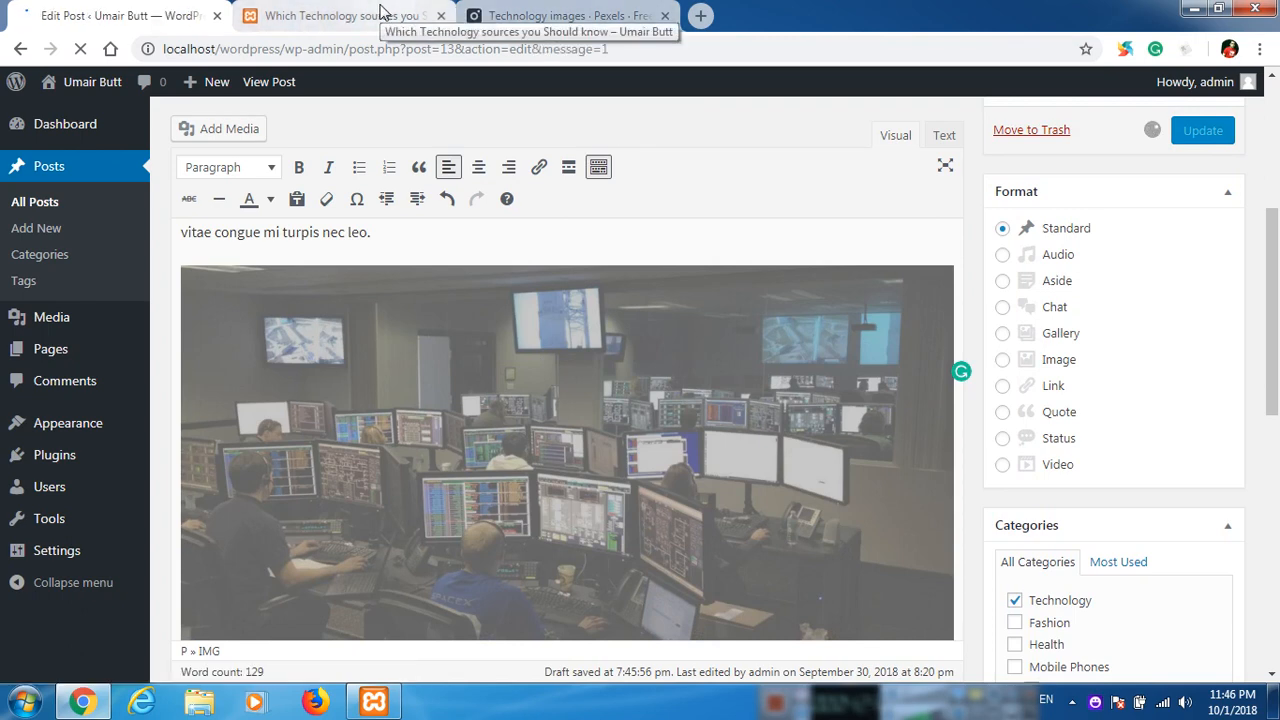
pyautogui.click(380, 14)
pyautogui.click(80, 49)
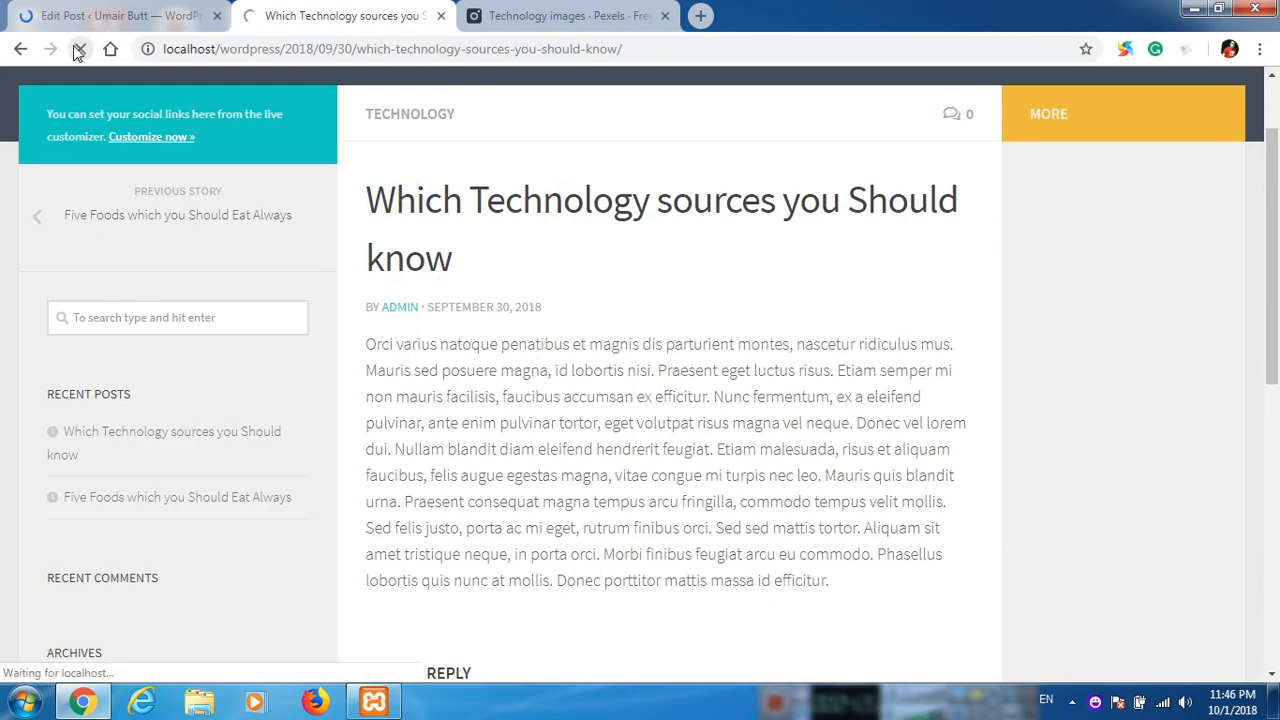
pyautogui.scroll(-5, 587, 440)
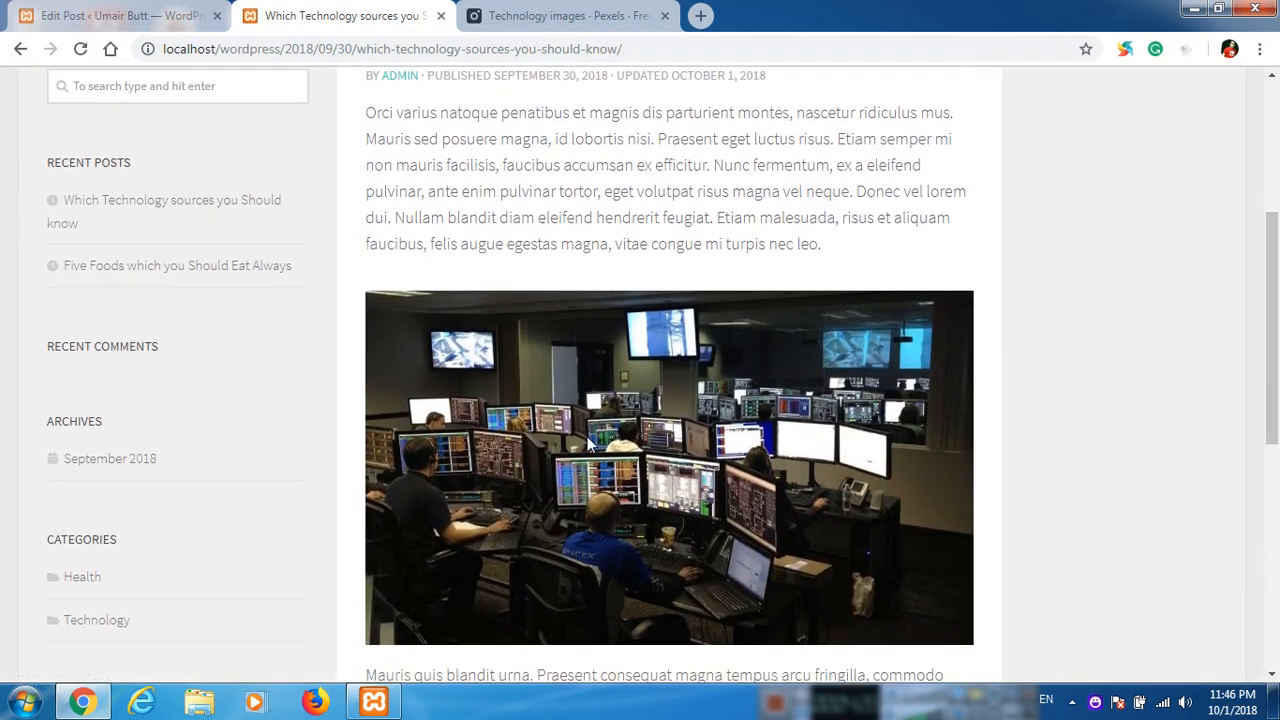
pyautogui.scroll(3, 588, 445)
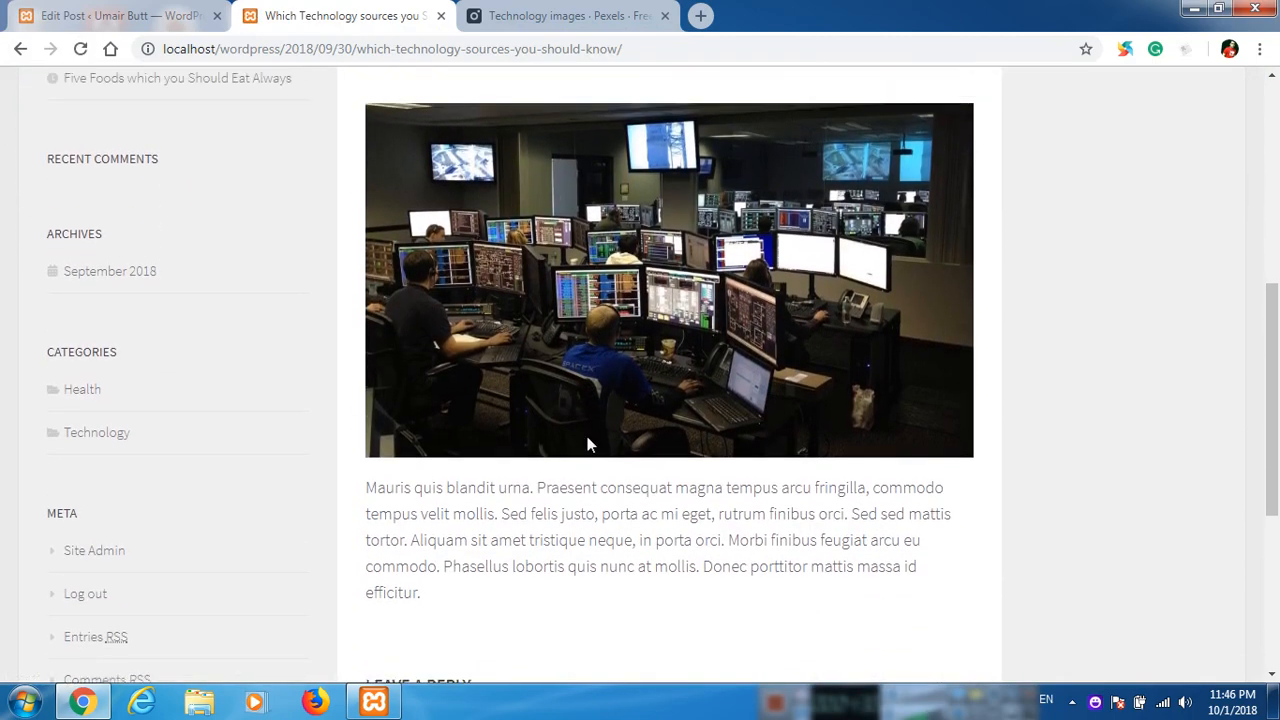
pyautogui.scroll(-3, 588, 445)
pyautogui.scroll(4, 588, 445)
pyautogui.scroll(-5, 587, 443)
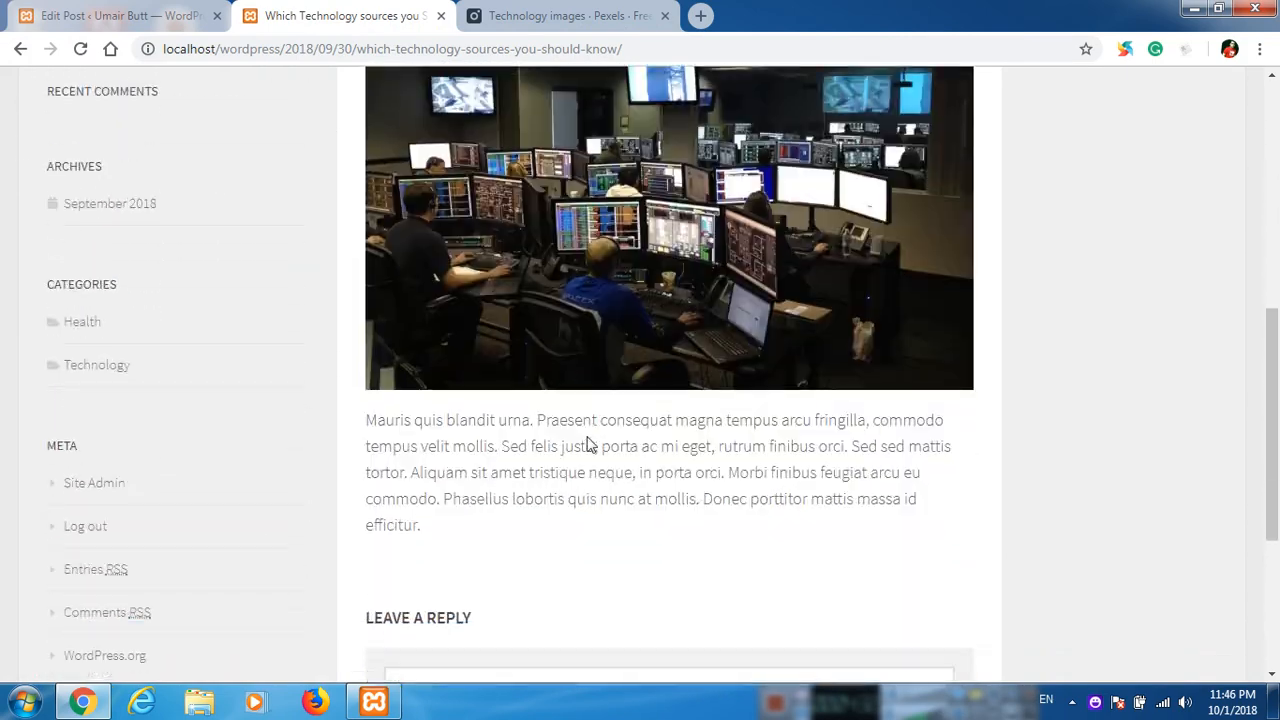
pyautogui.scroll(4, 580, 423)
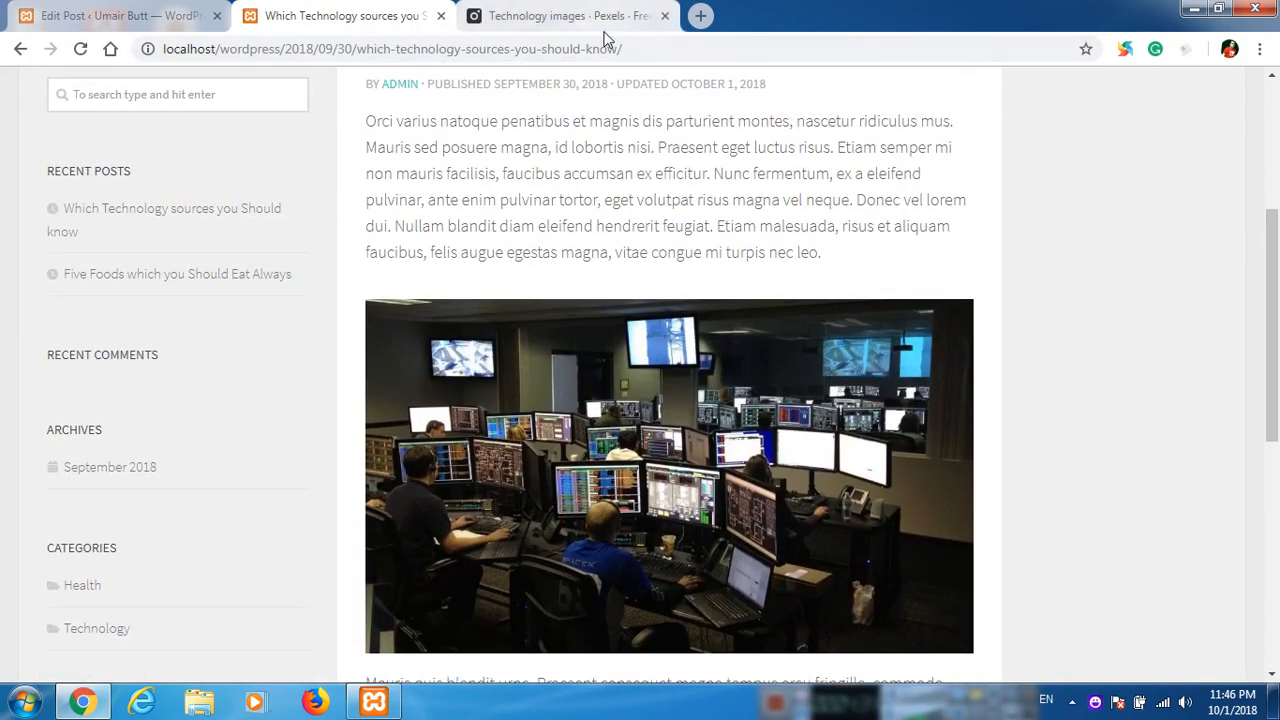
# Open YouTube in a new browser tab and search for the channel by its owner's full name.
pyautogui.click(700, 16)
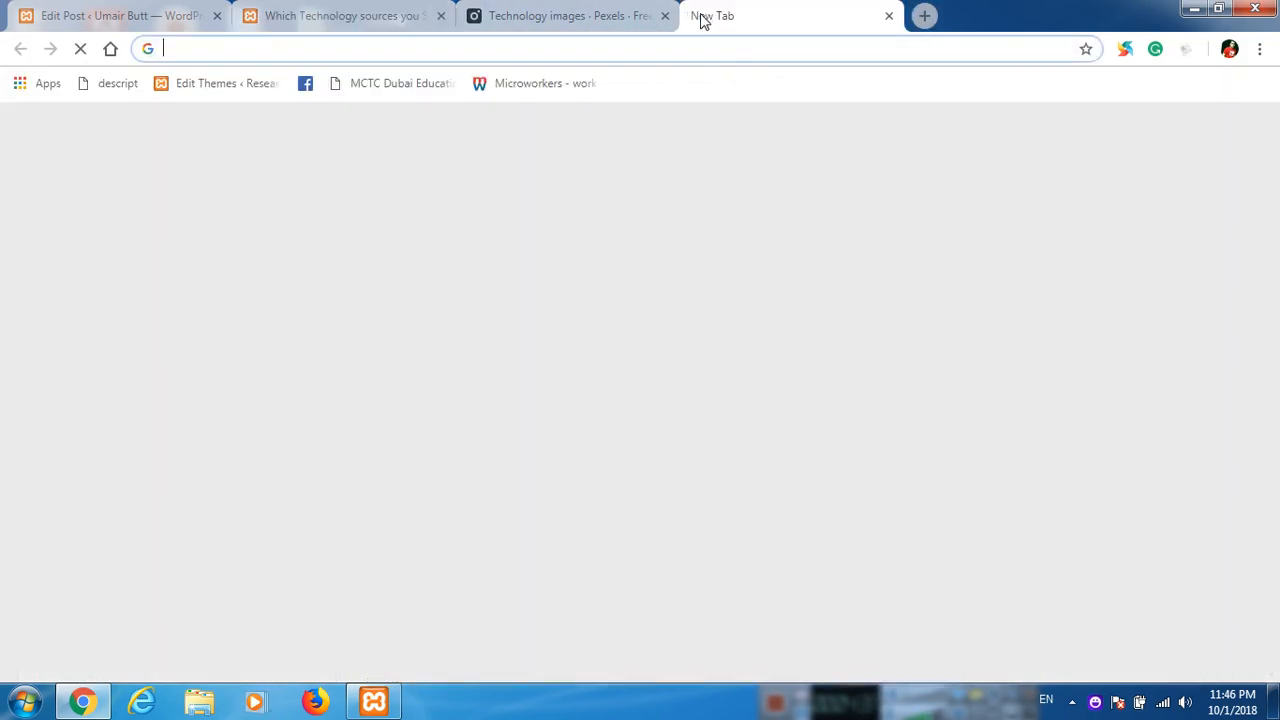
pyautogui.write('youtube')
pyautogui.press('Return')
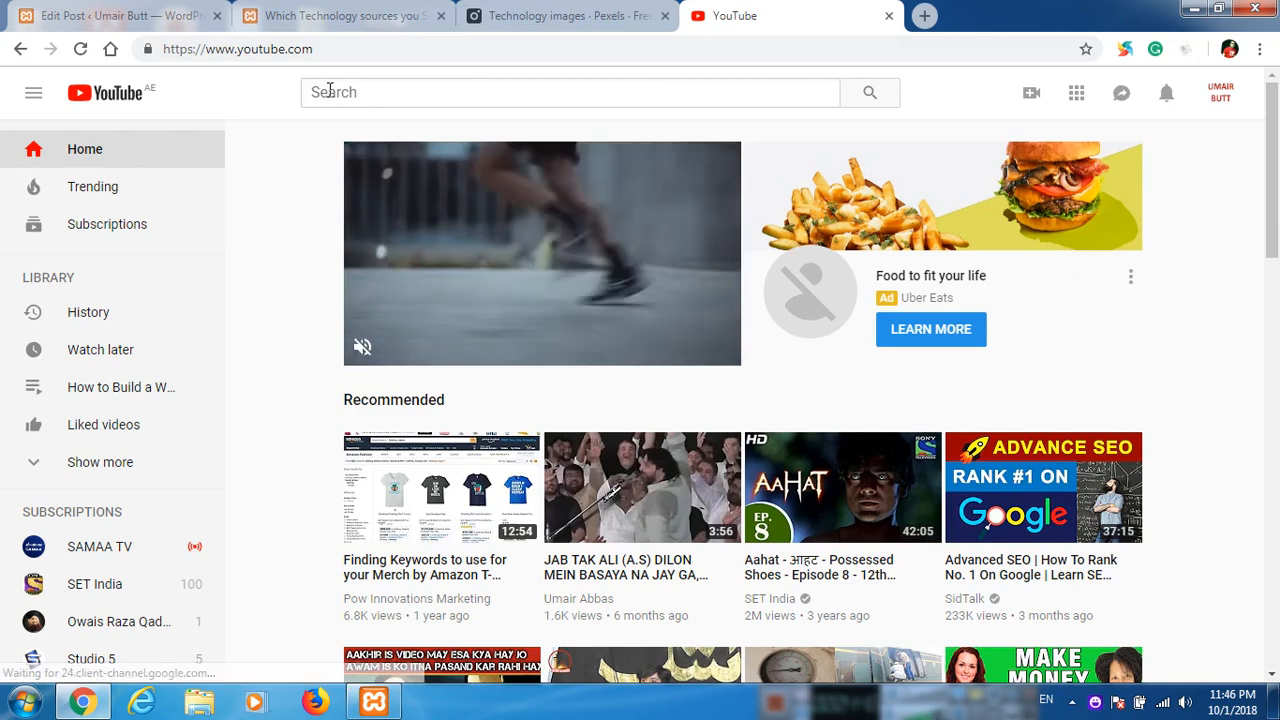
pyautogui.click(330, 91)
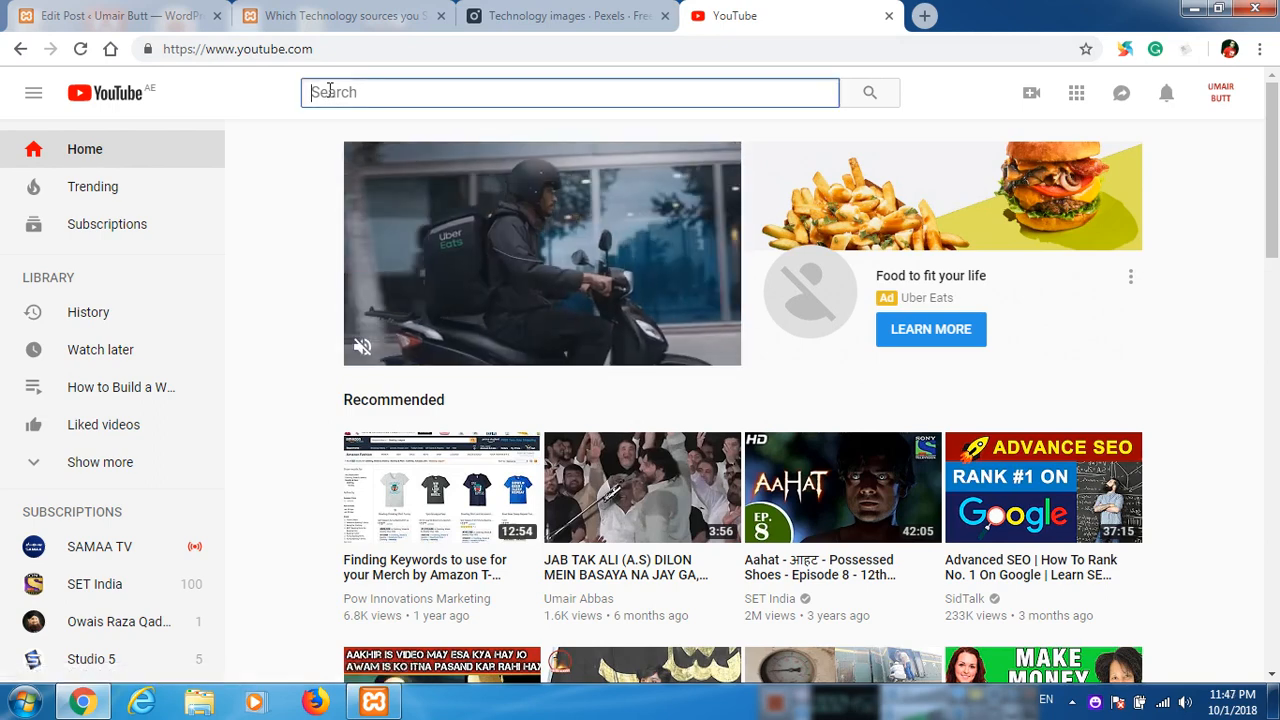
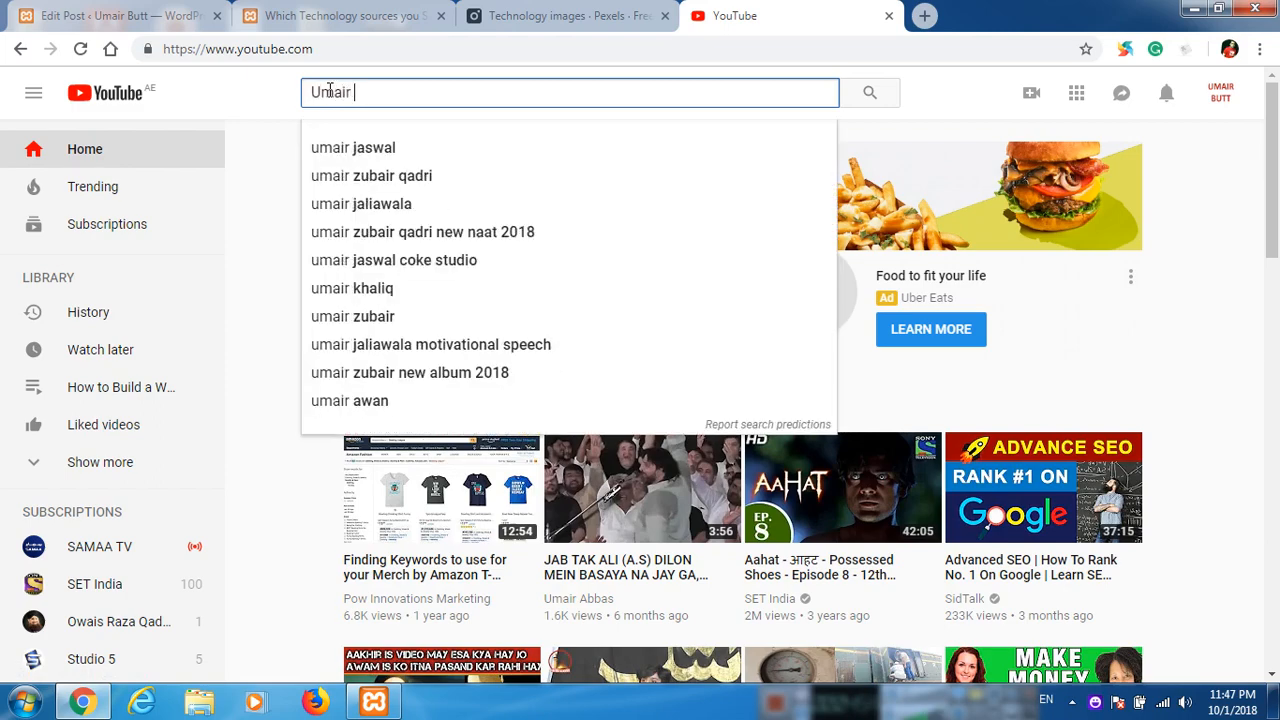
pyautogui.press('Return')
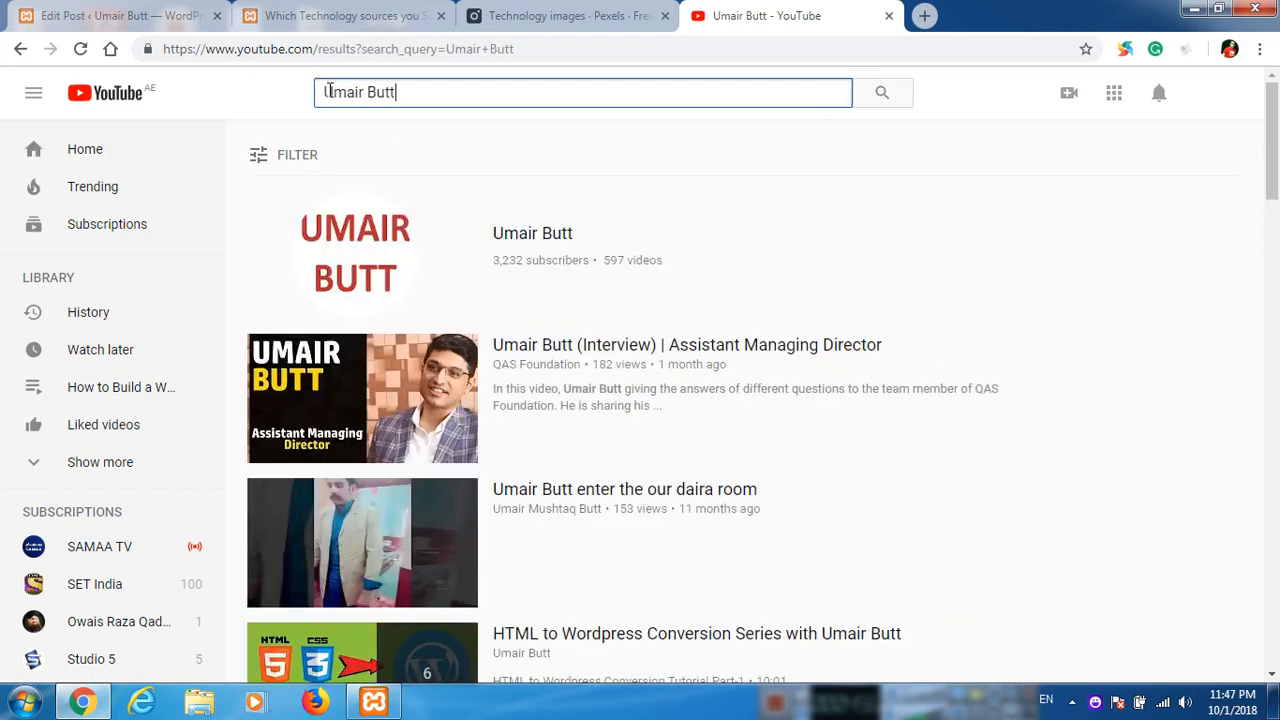
# Open "Hostgator hosting plans and which one you should buy" from the channel's uploaded videos, pause it and copy its web address.
pyautogui.click(562, 244)
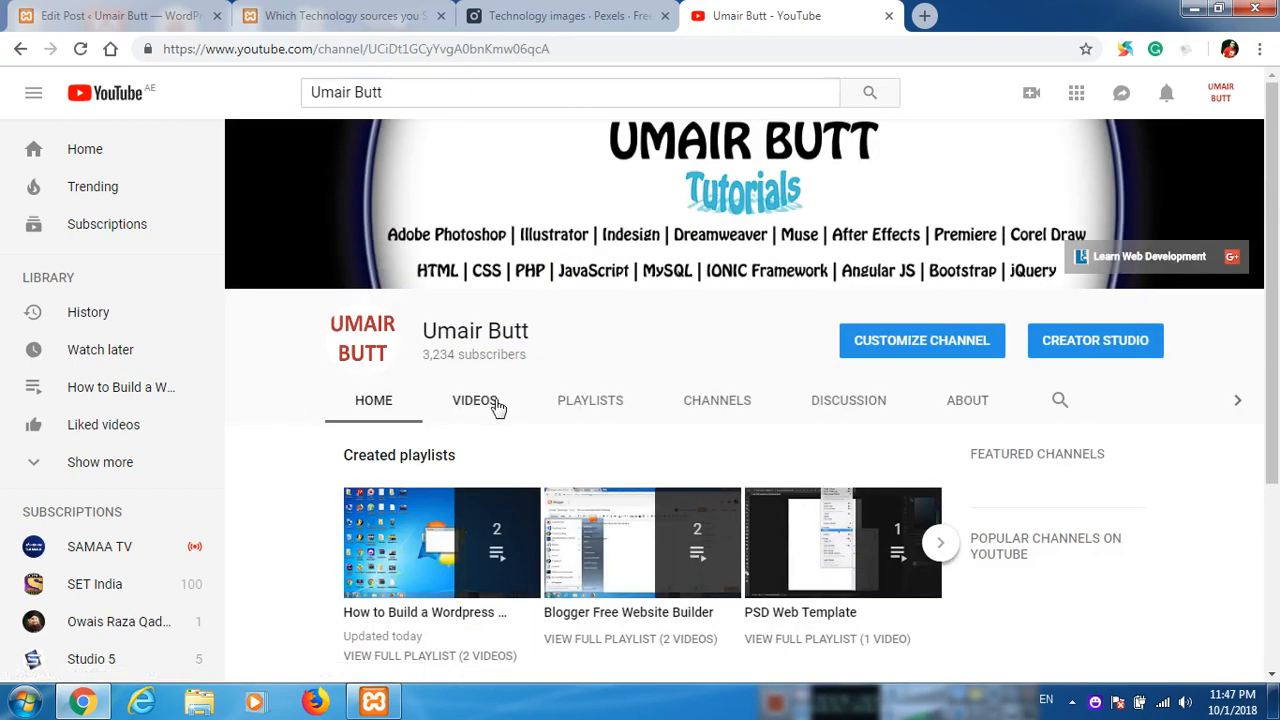
pyautogui.click(497, 406)
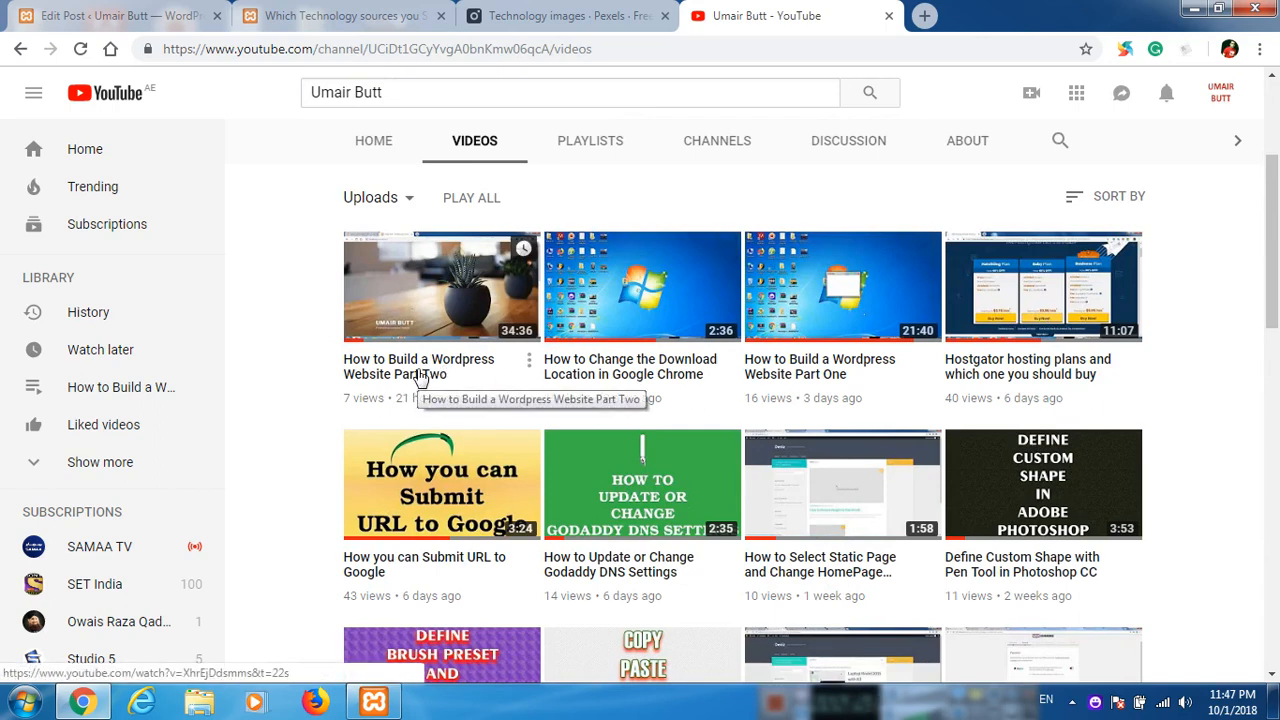
pyautogui.click(997, 382)
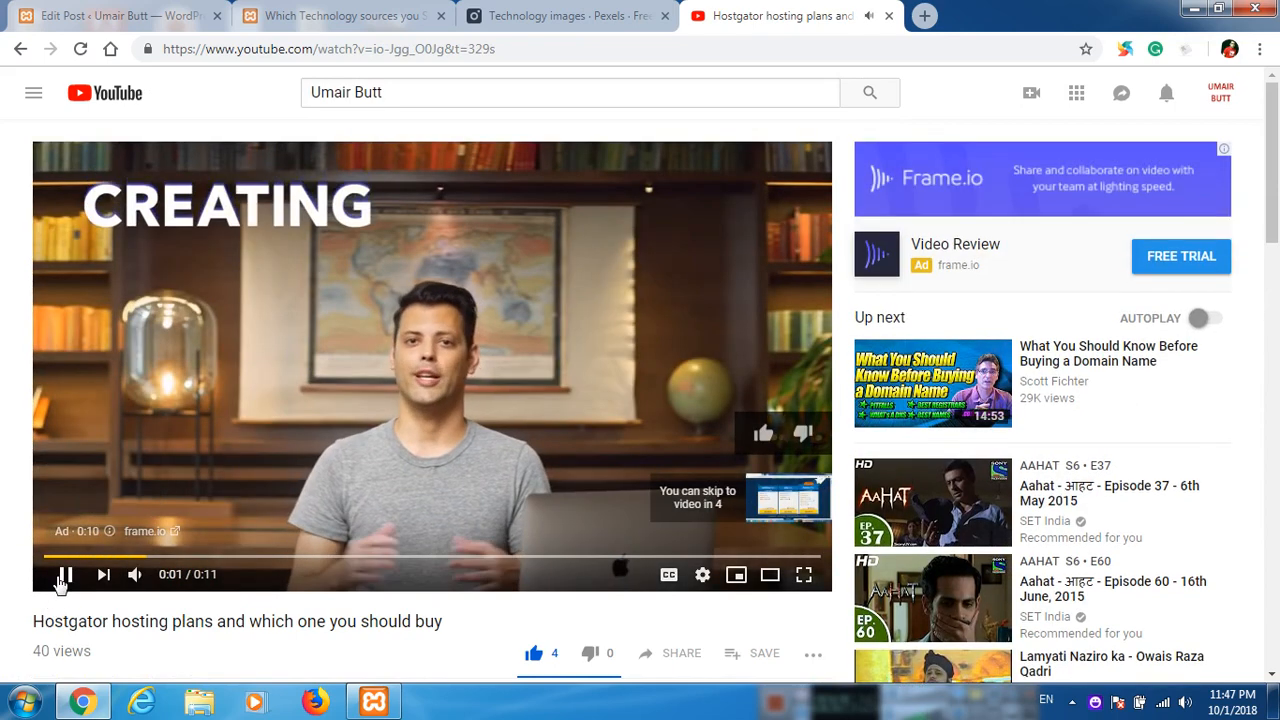
pyautogui.click(248, 441)
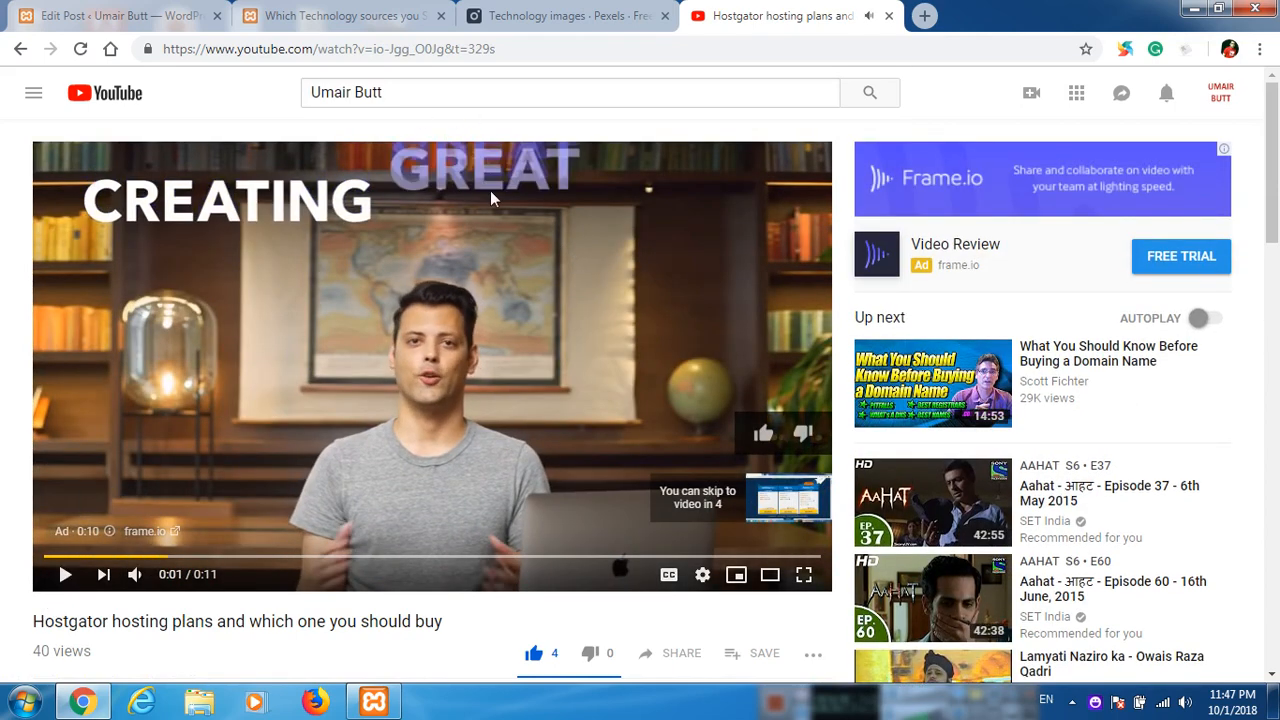
pyautogui.click(353, 50)
pyautogui.hotkey('ctrl', 'c')
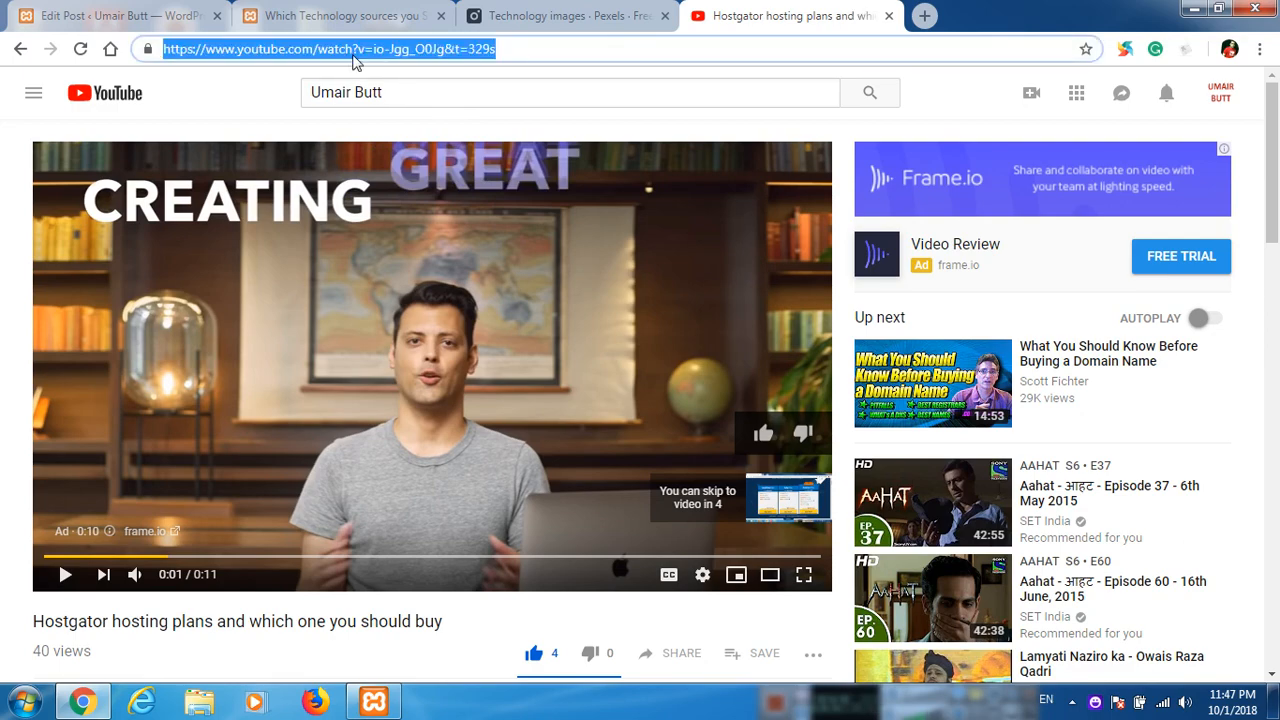
# Return to the post editor and split the last paragraph after "in porta orci.", leaving an empty line between the two parts.
pyautogui.click(521, 10)
pyautogui.click(335, 10)
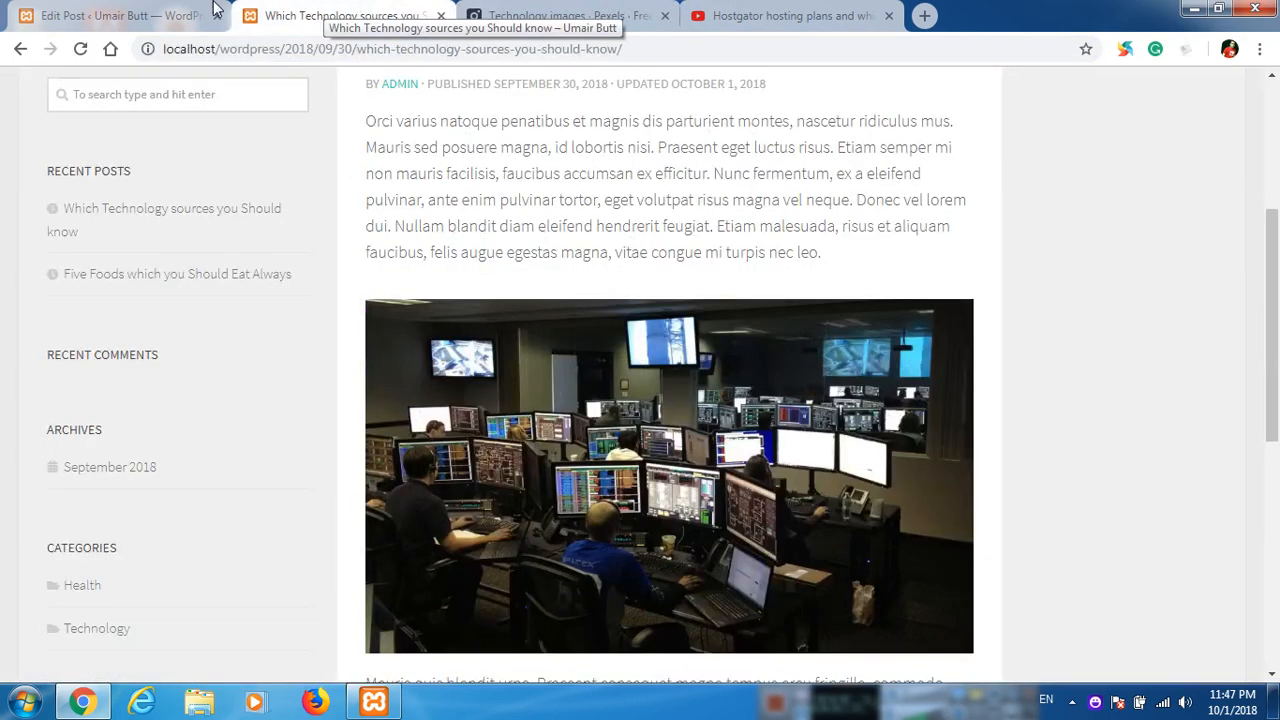
pyautogui.click(157, 10)
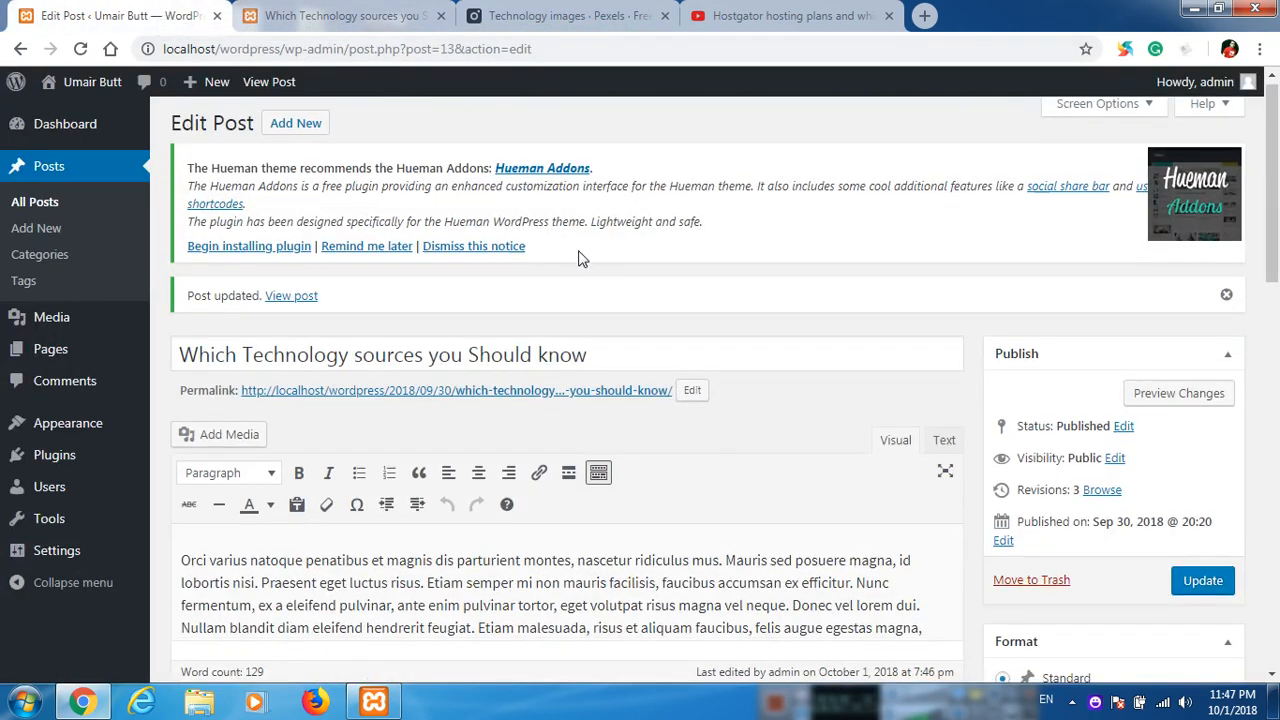
pyautogui.scroll(-7, 638, 405)
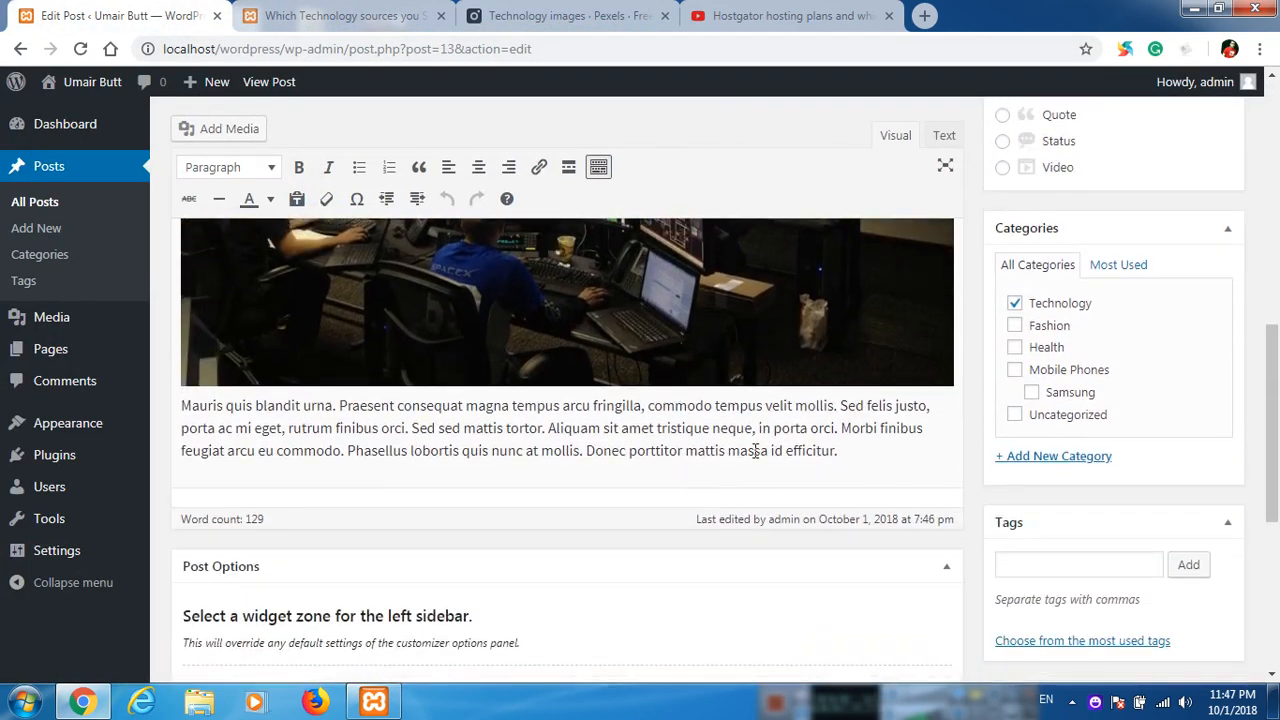
pyautogui.click(885, 450)
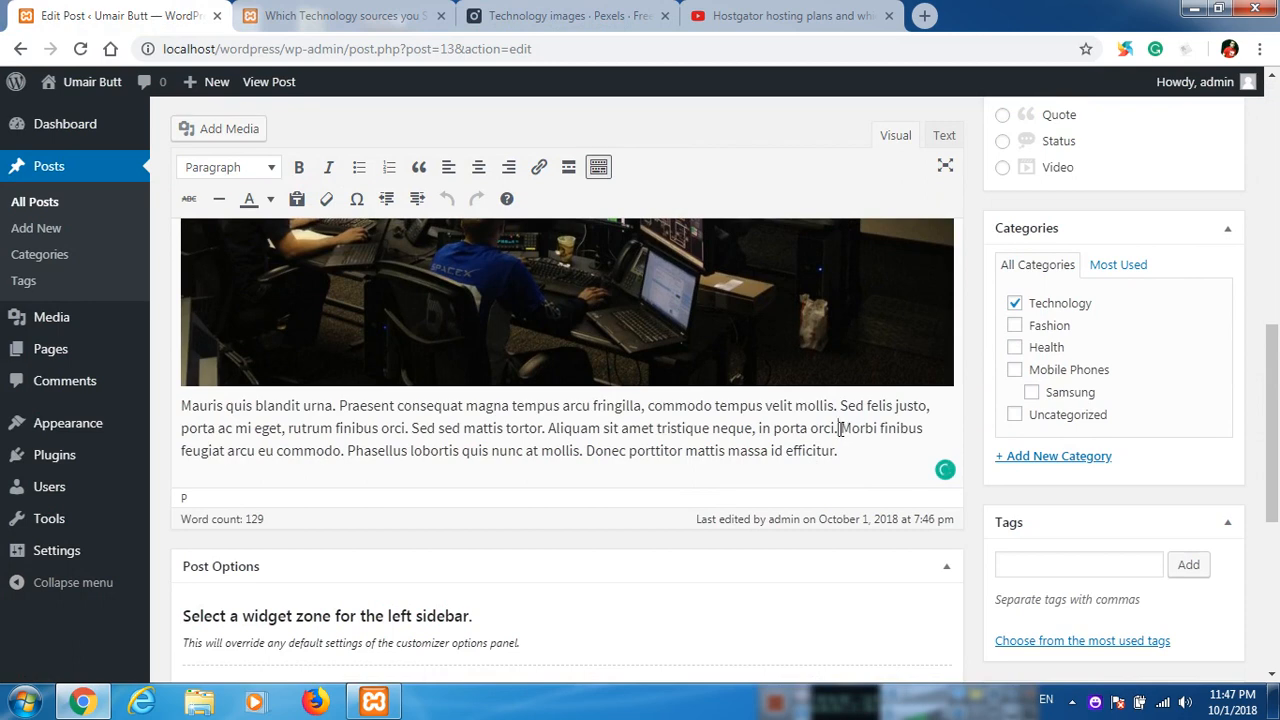
pyautogui.press('Return')
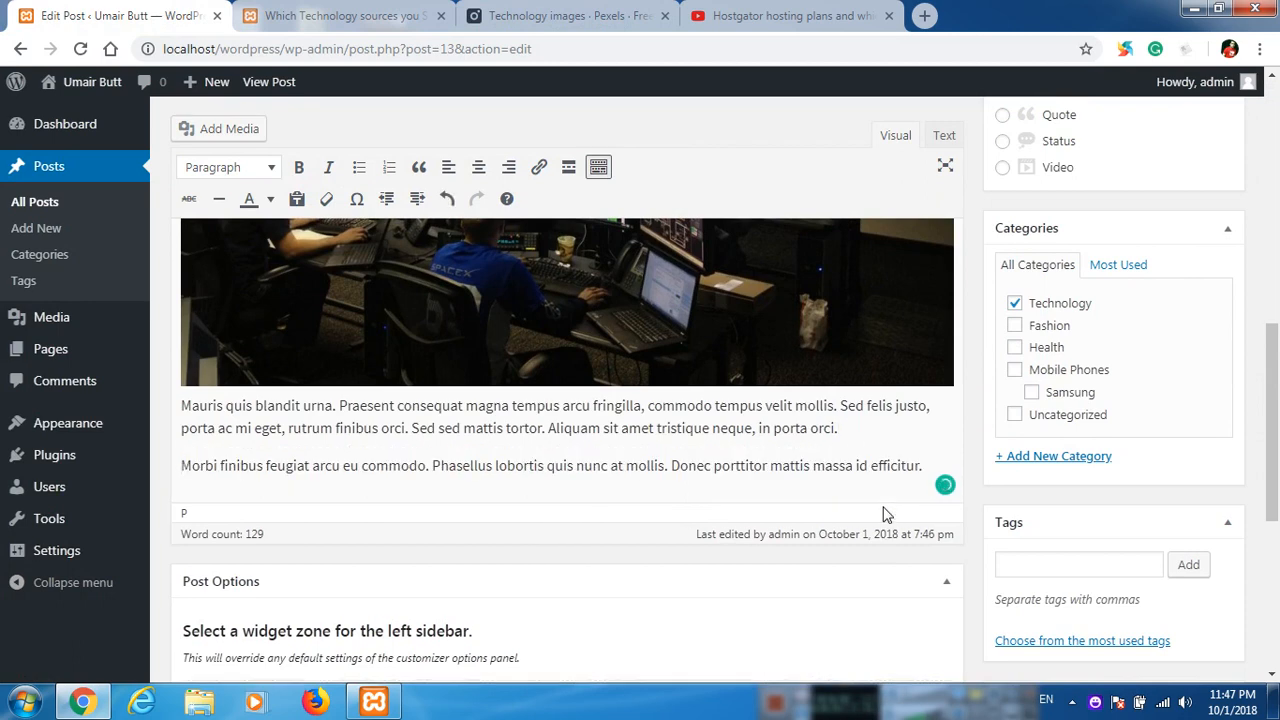
pyautogui.press('Return')
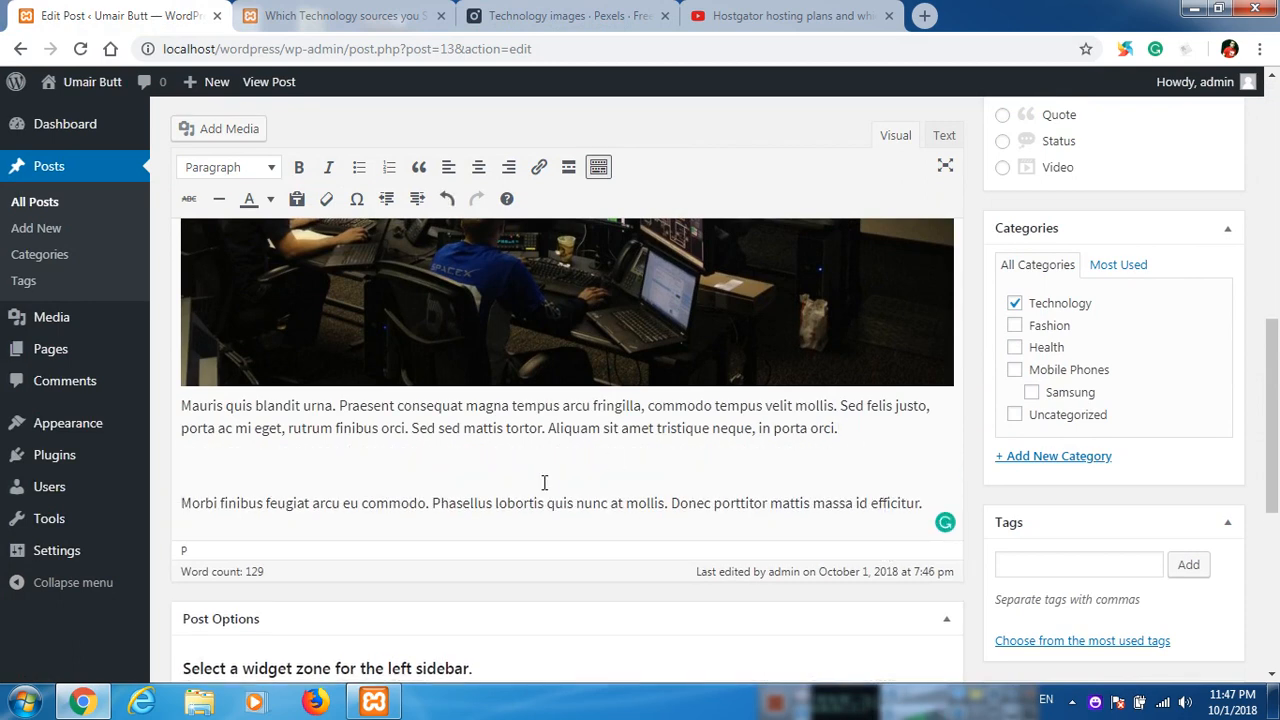
pyautogui.scroll(-1, 369, 448)
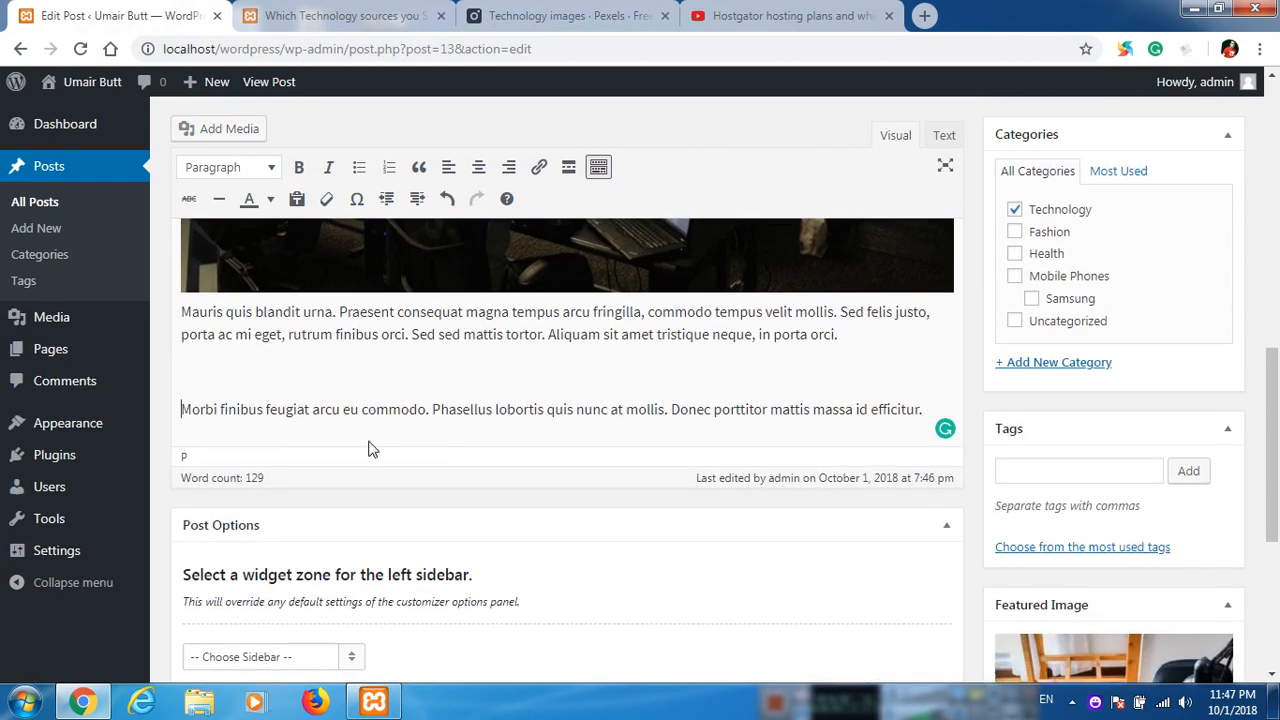
pyautogui.click(186, 133)
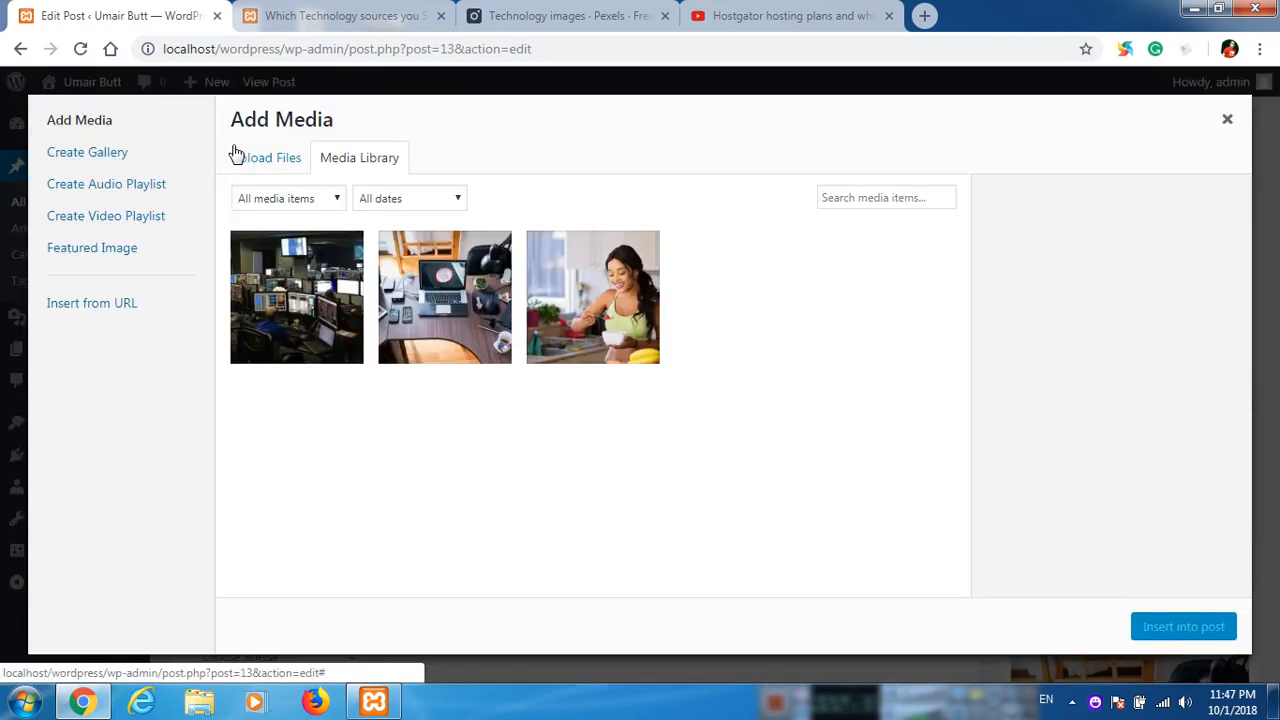
pyautogui.click(127, 311)
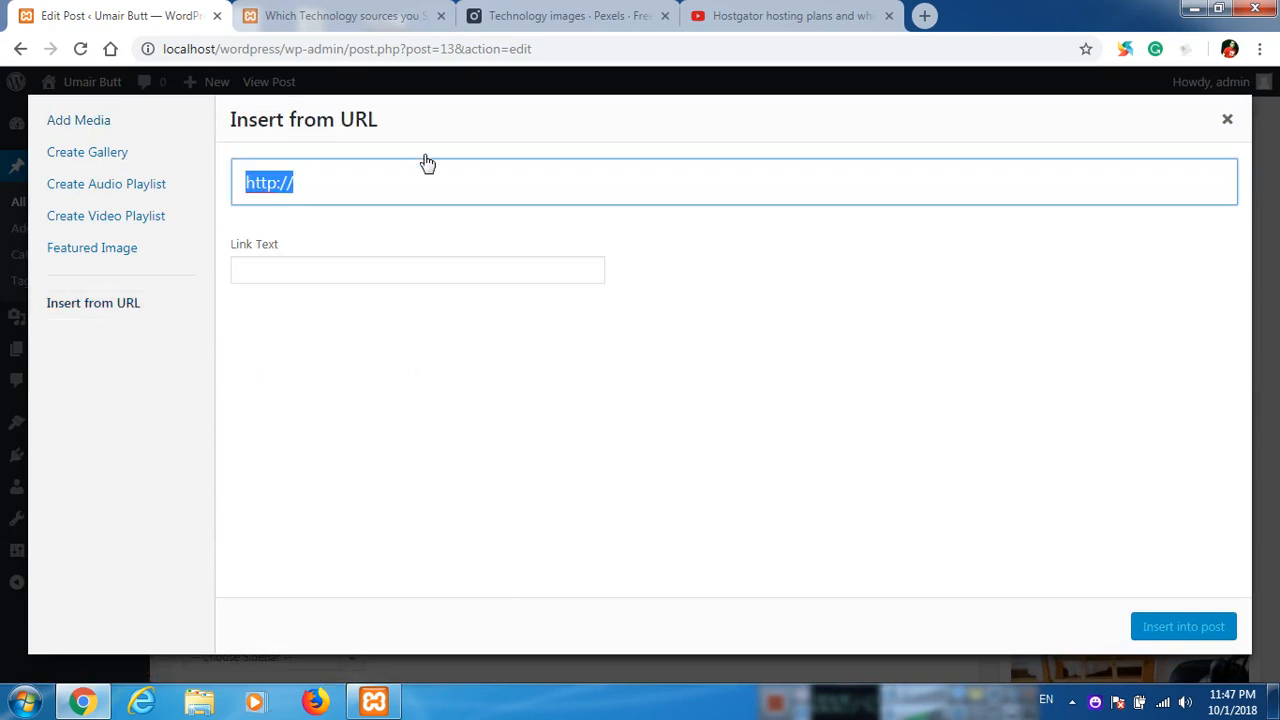
pyautogui.hotkey('ctrl', 'v')
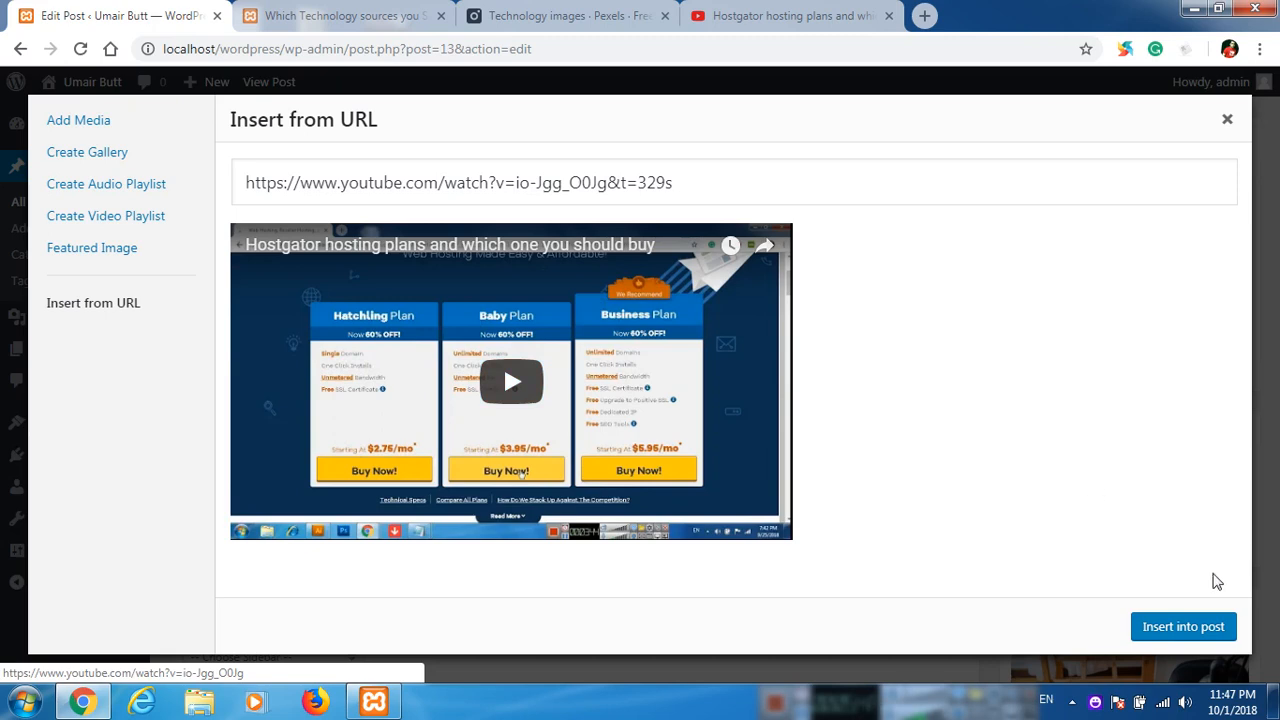
pyautogui.click(1192, 633)
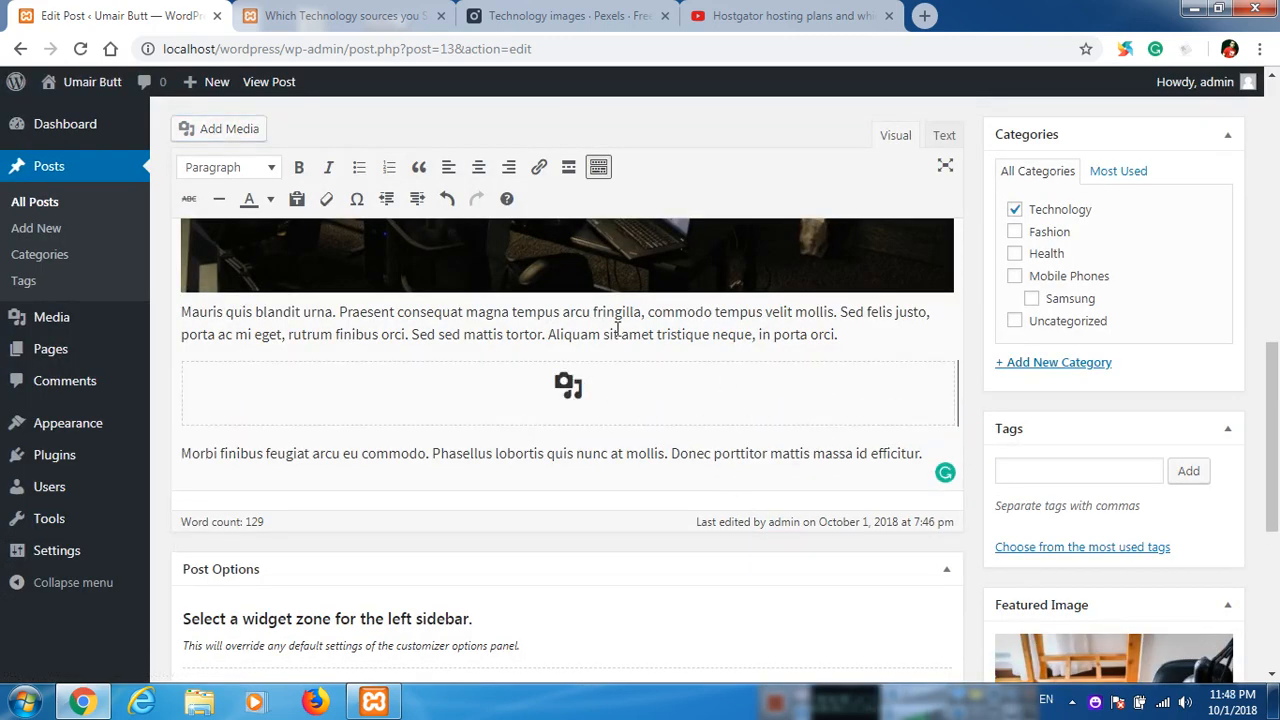
# Update the post and reload its published page to check the embedded video below the photo.
pyautogui.scroll(-3, 730, 380)
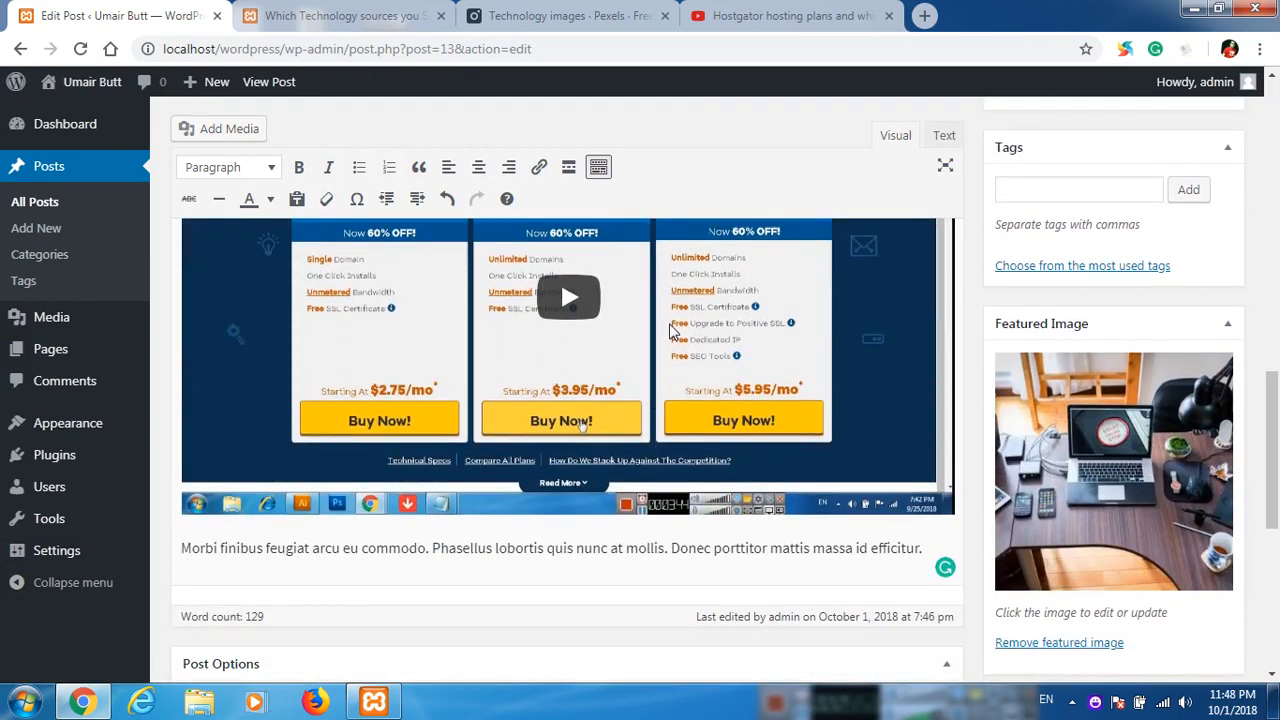
pyautogui.scroll(8, 847, 373)
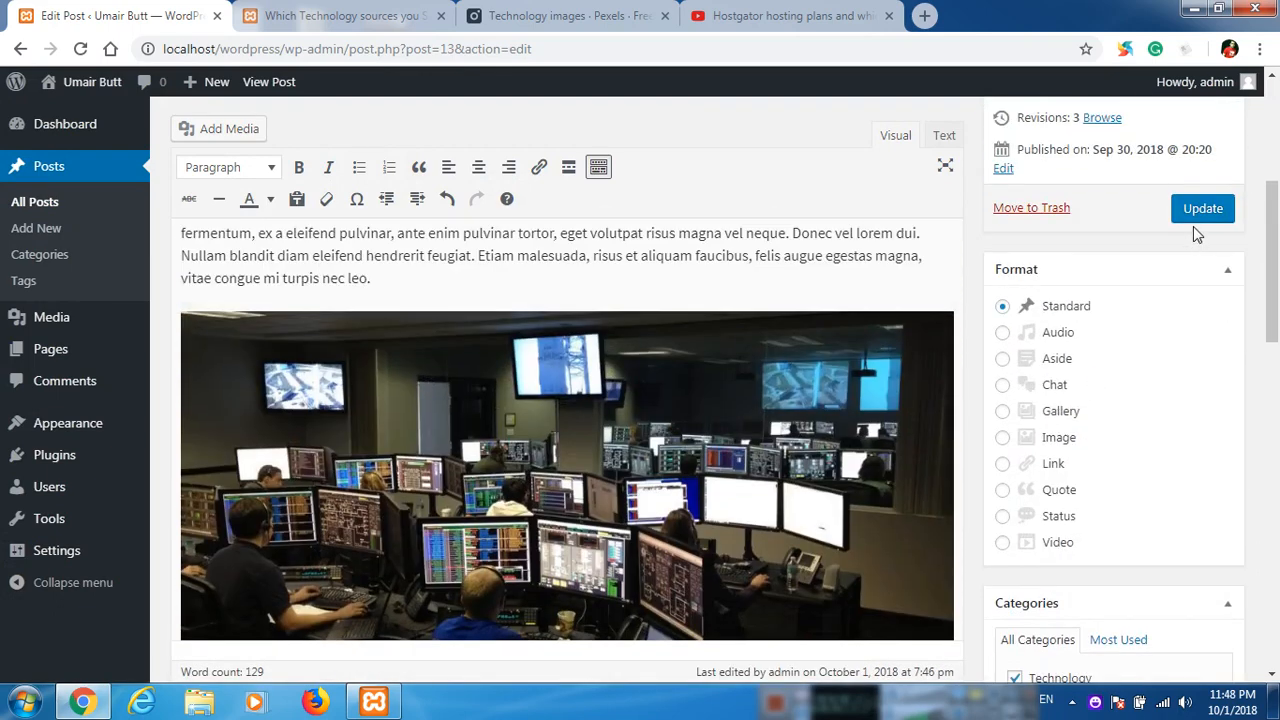
pyautogui.click(1201, 210)
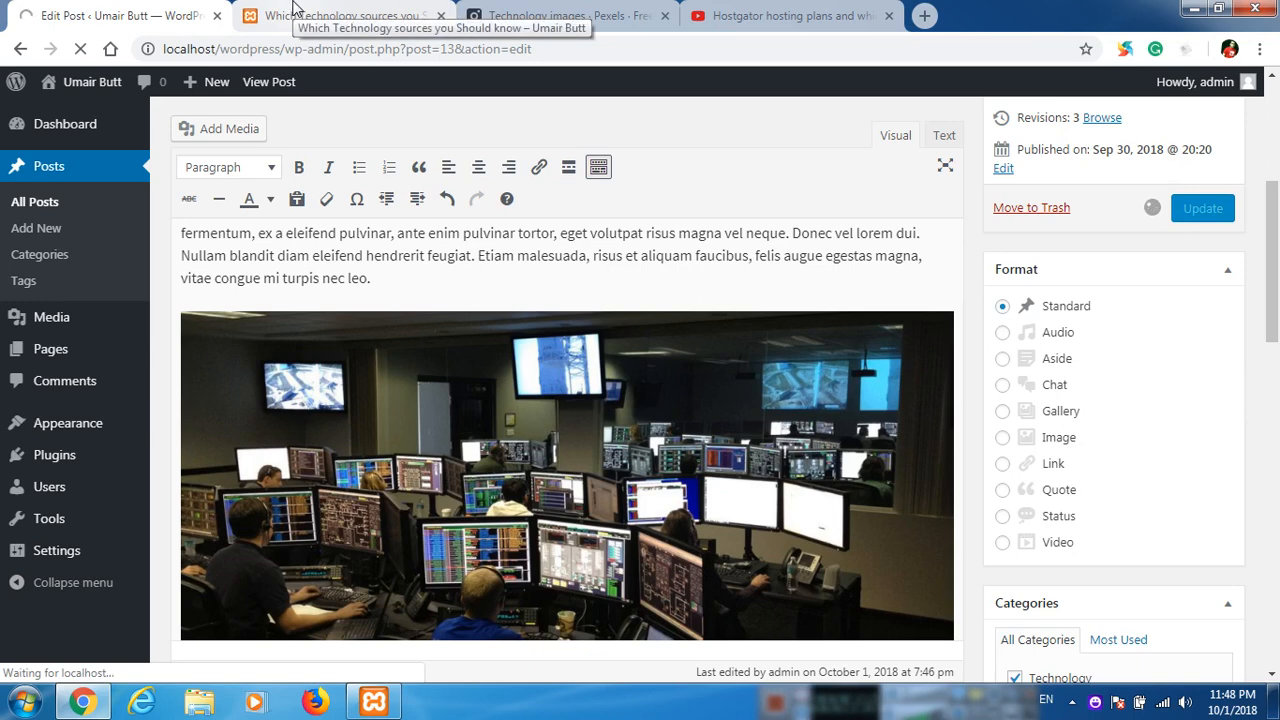
pyautogui.click(293, 12)
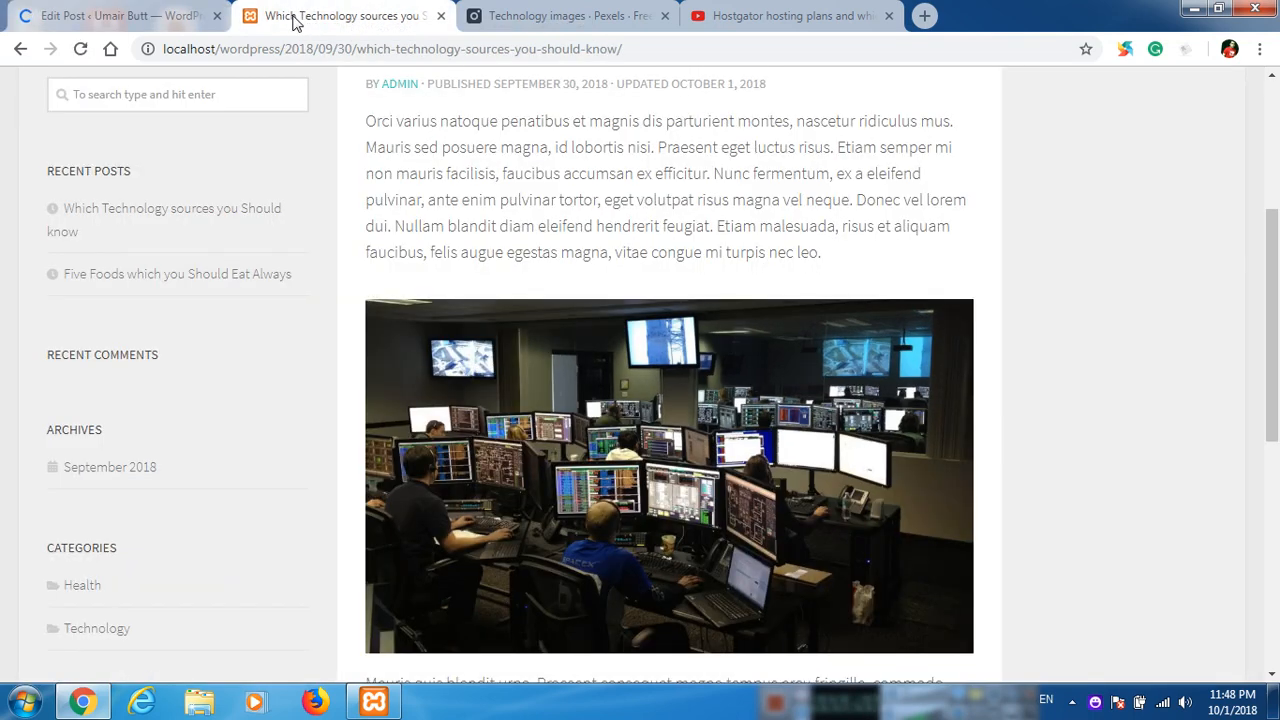
pyautogui.click(80, 48)
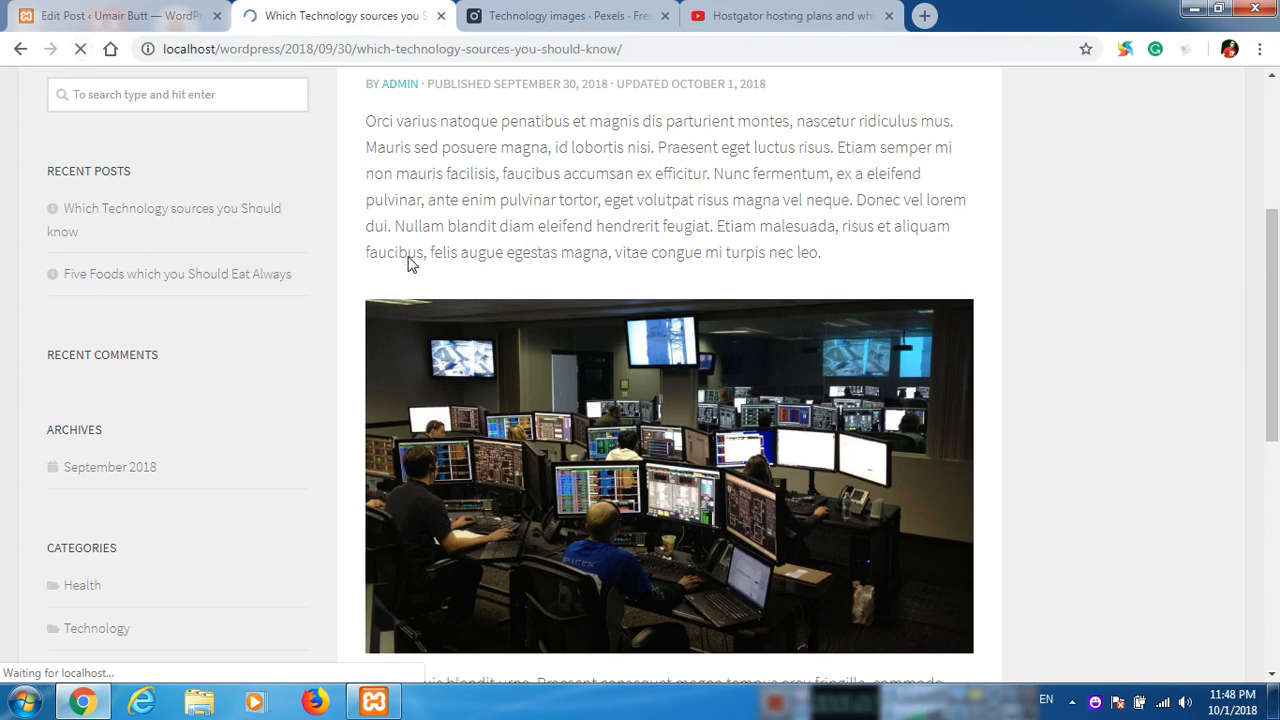
pyautogui.scroll(-3, 355, 250)
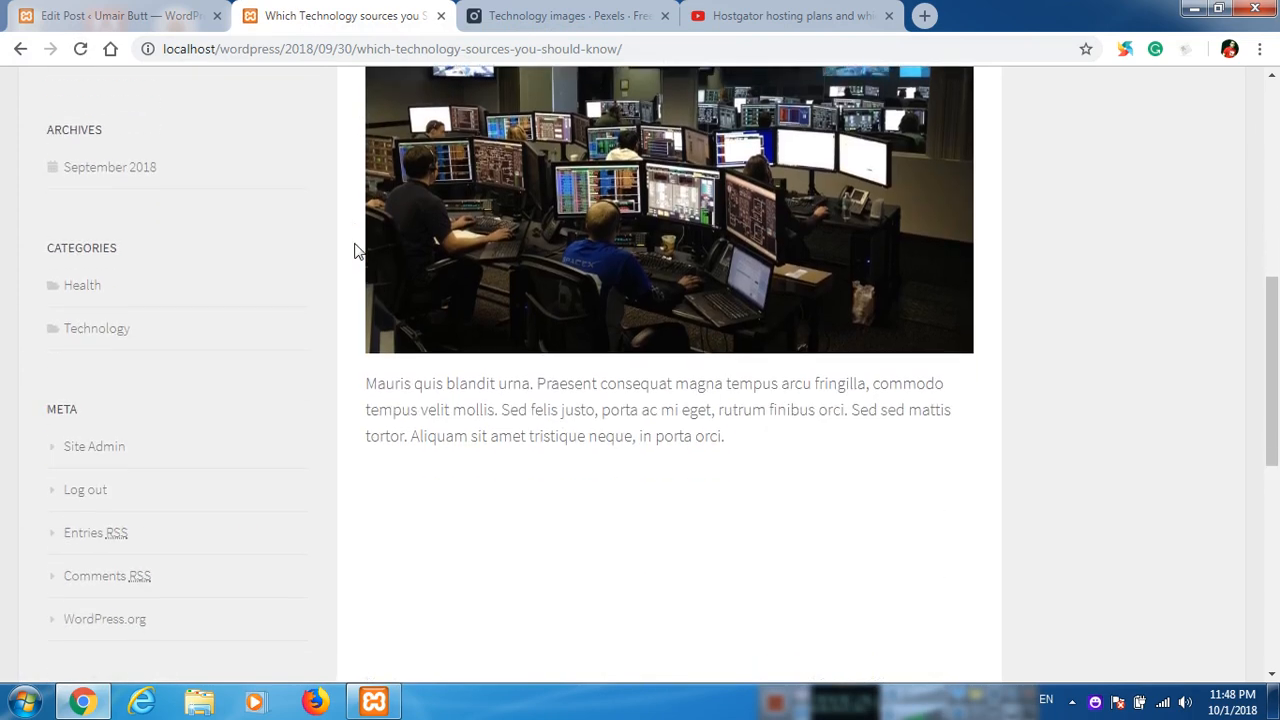
pyautogui.scroll(-3, 355, 250)
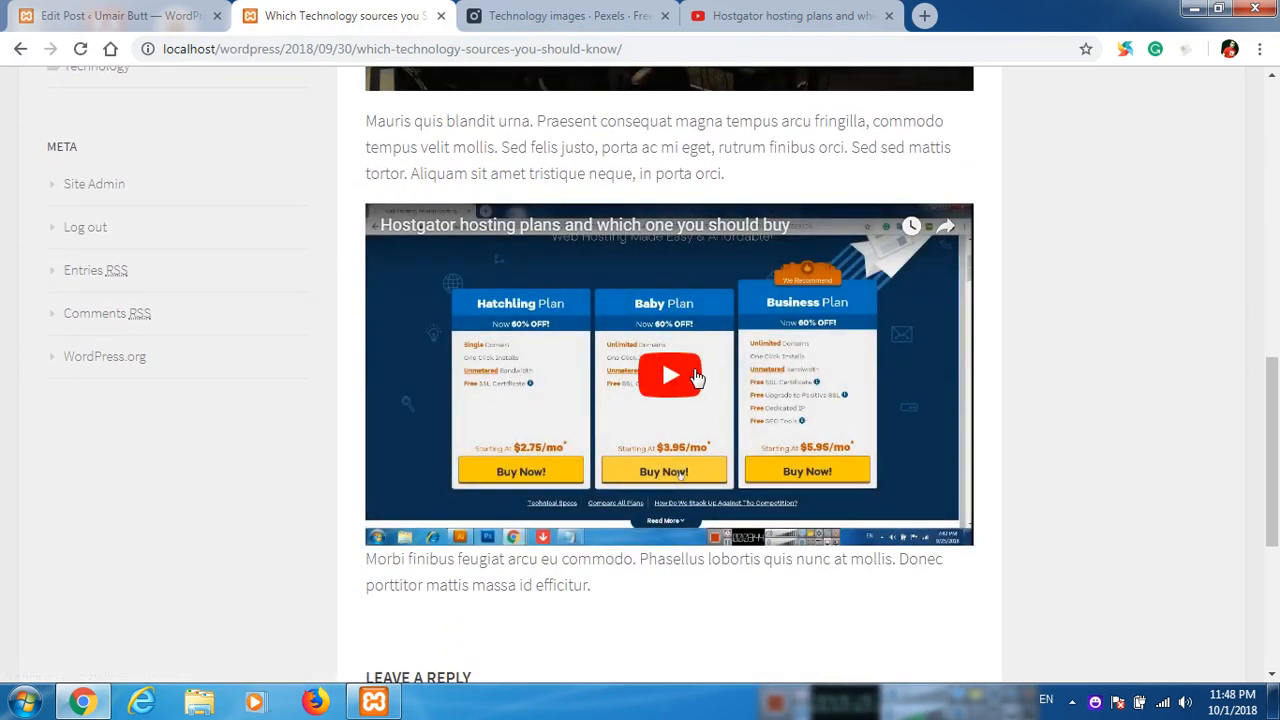
# Test playback of the embedded video on the published page, pausing it and closing the ad and video suggestions.
pyautogui.click(693, 376)
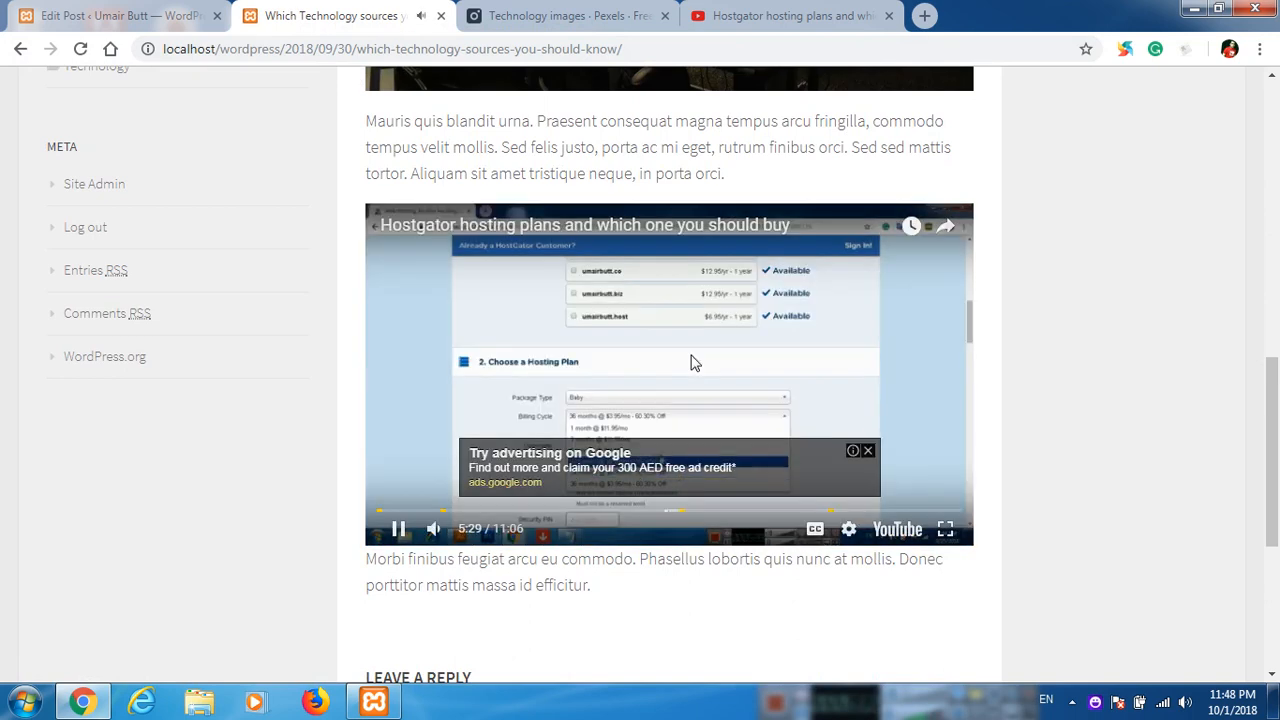
pyautogui.click(868, 450)
pyautogui.click(669, 357)
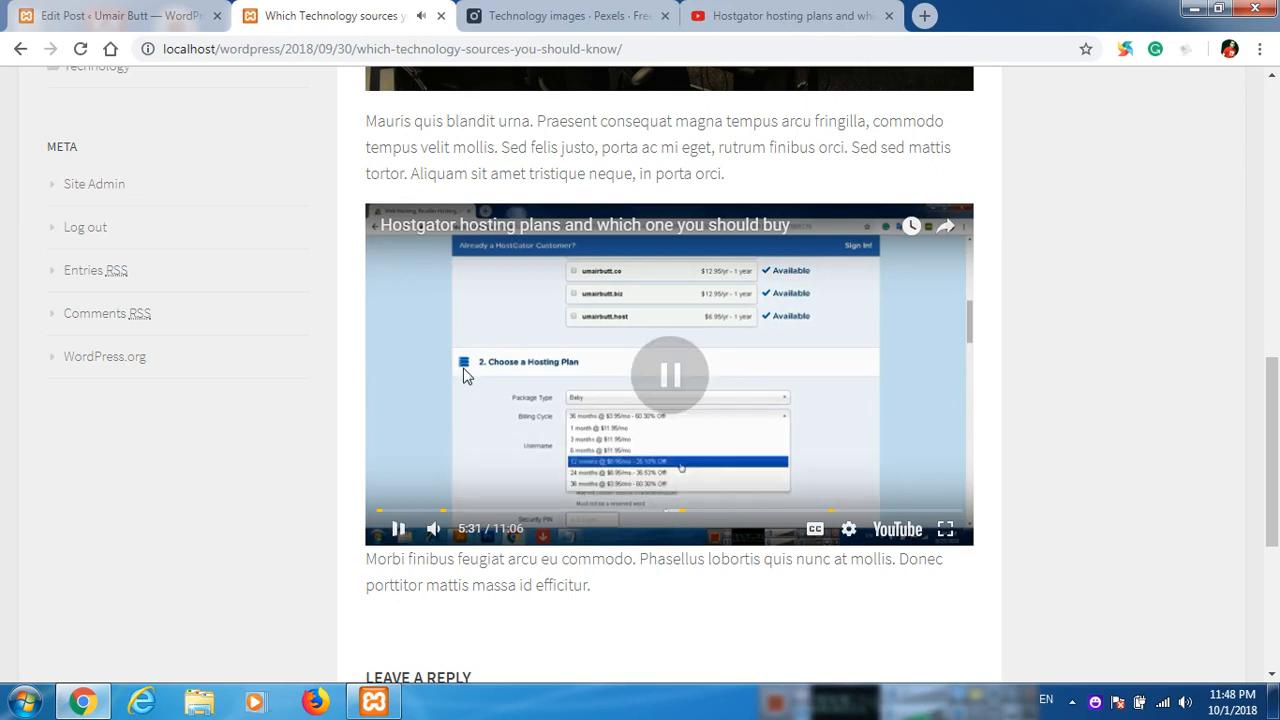
pyautogui.scroll(1, 340, 300)
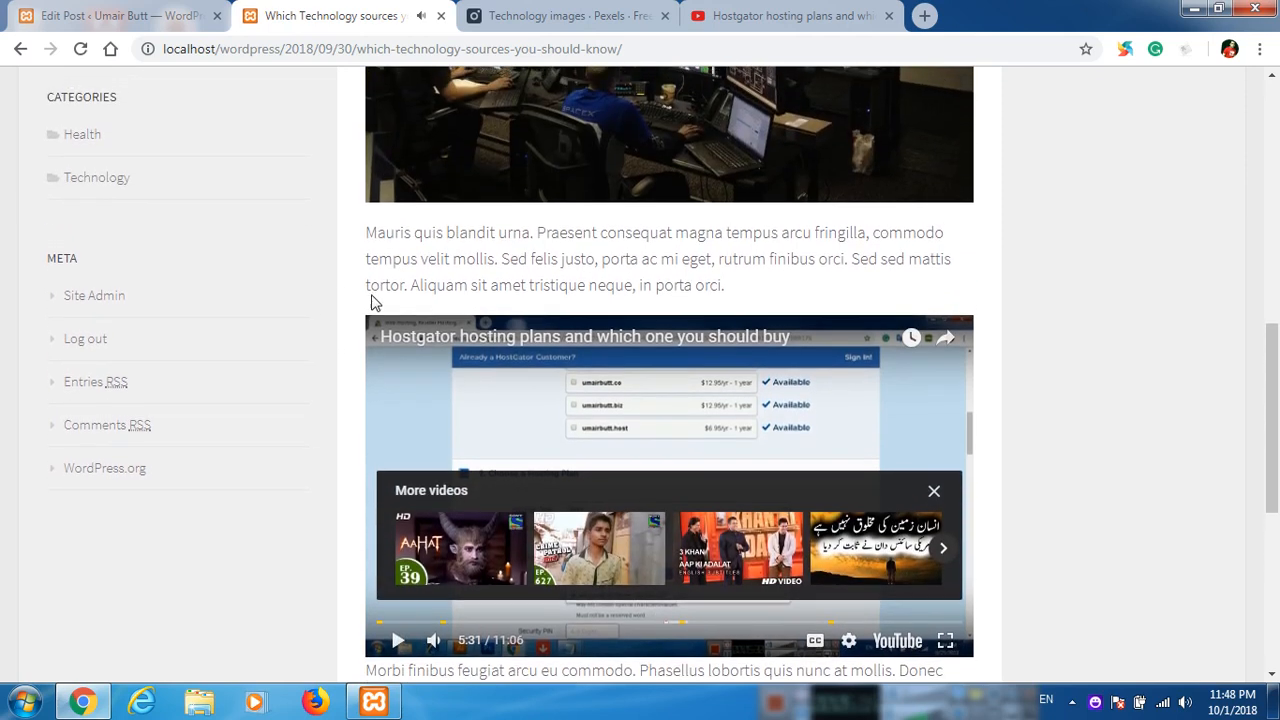
pyautogui.click(933, 493)
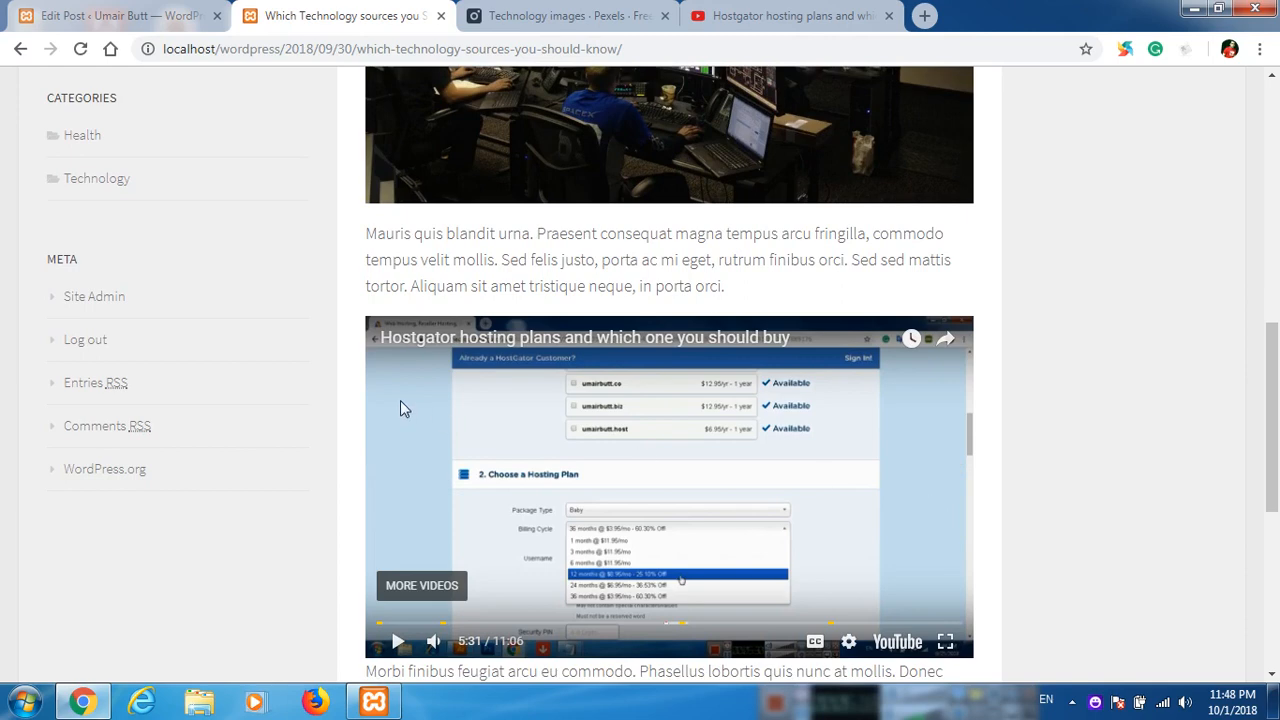
pyautogui.scroll(1, 335, 364)
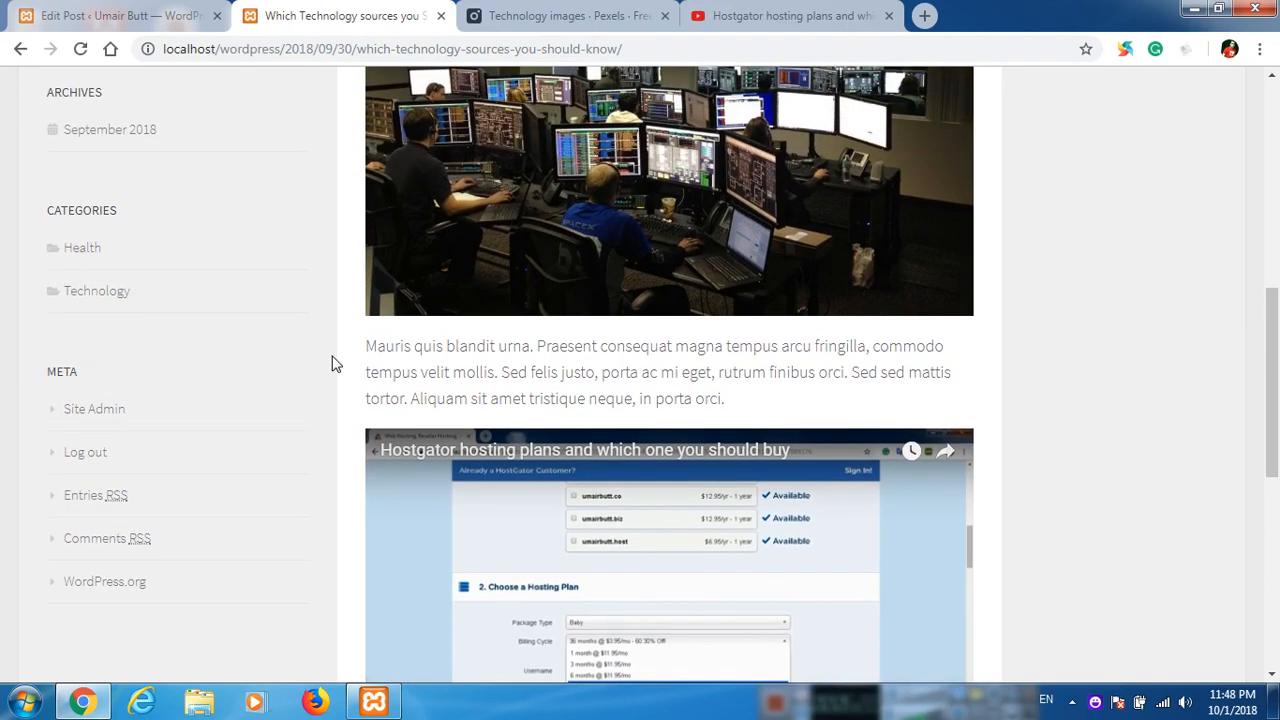
# Look over the published post, then review its content, publish settings, categories, tags and featured image in the post editor.
pyautogui.scroll(6, 340, 370)
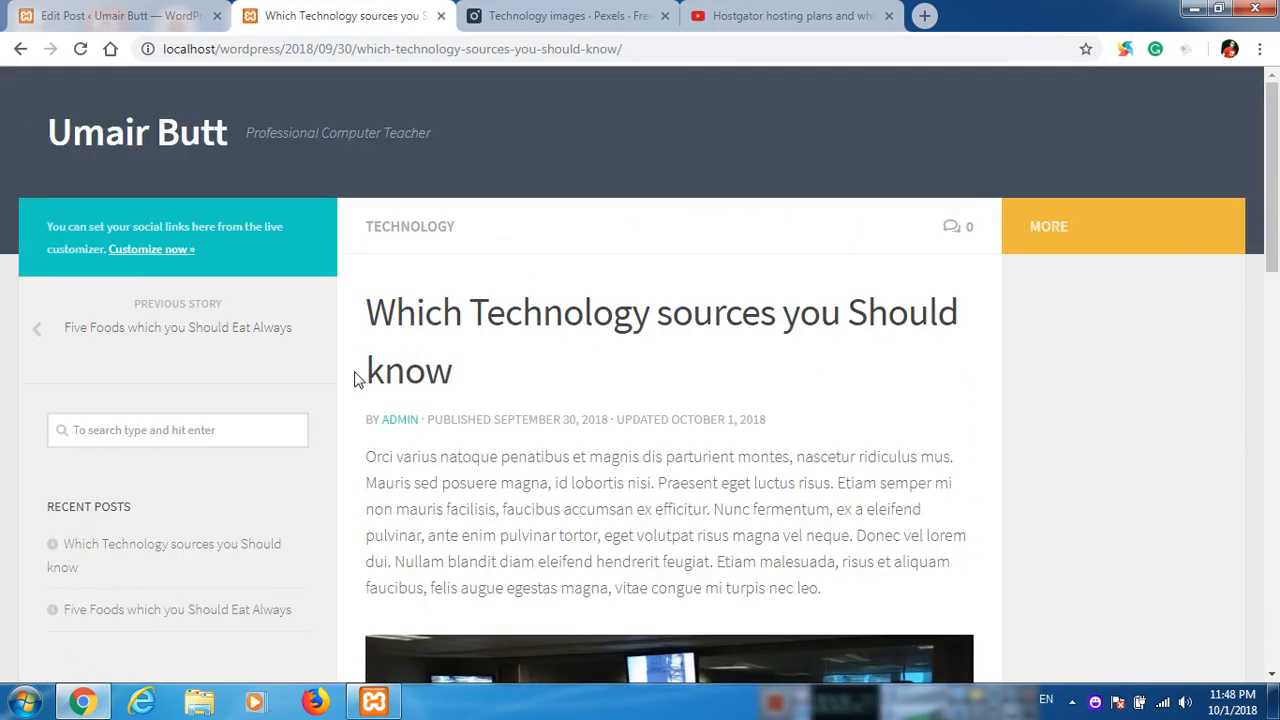
pyautogui.scroll(-9, 357, 377)
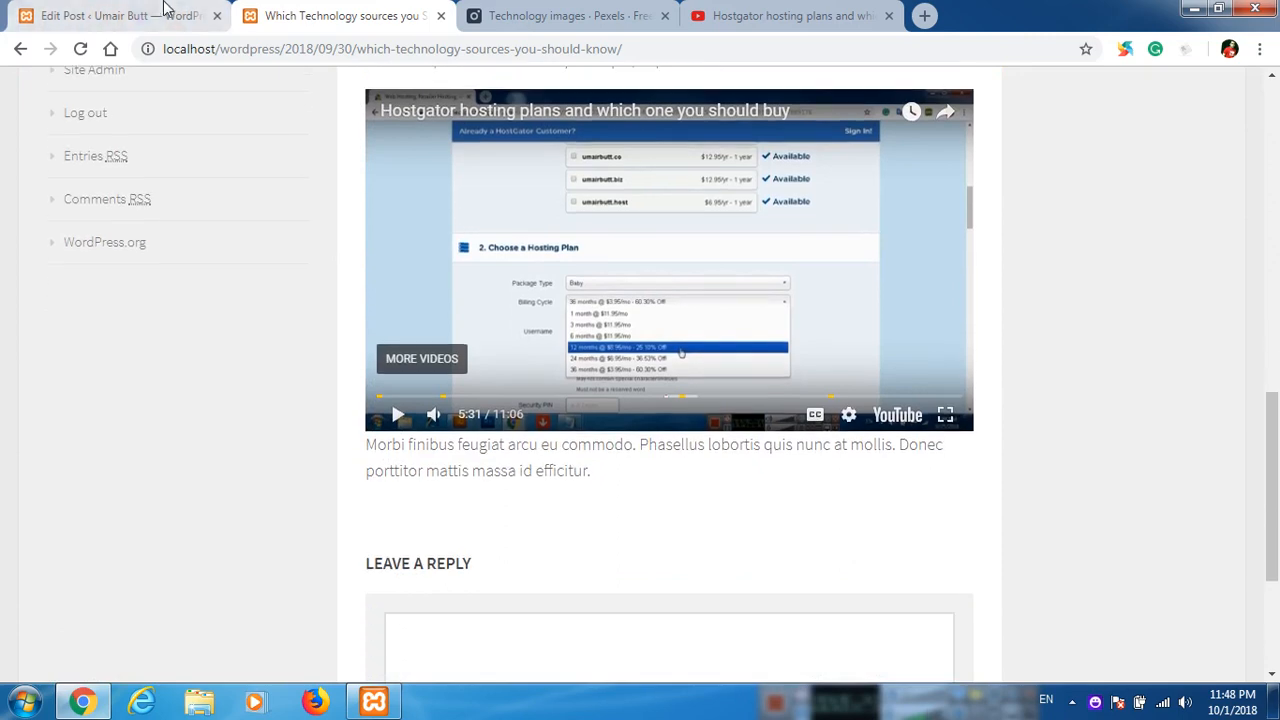
pyautogui.click(165, 10)
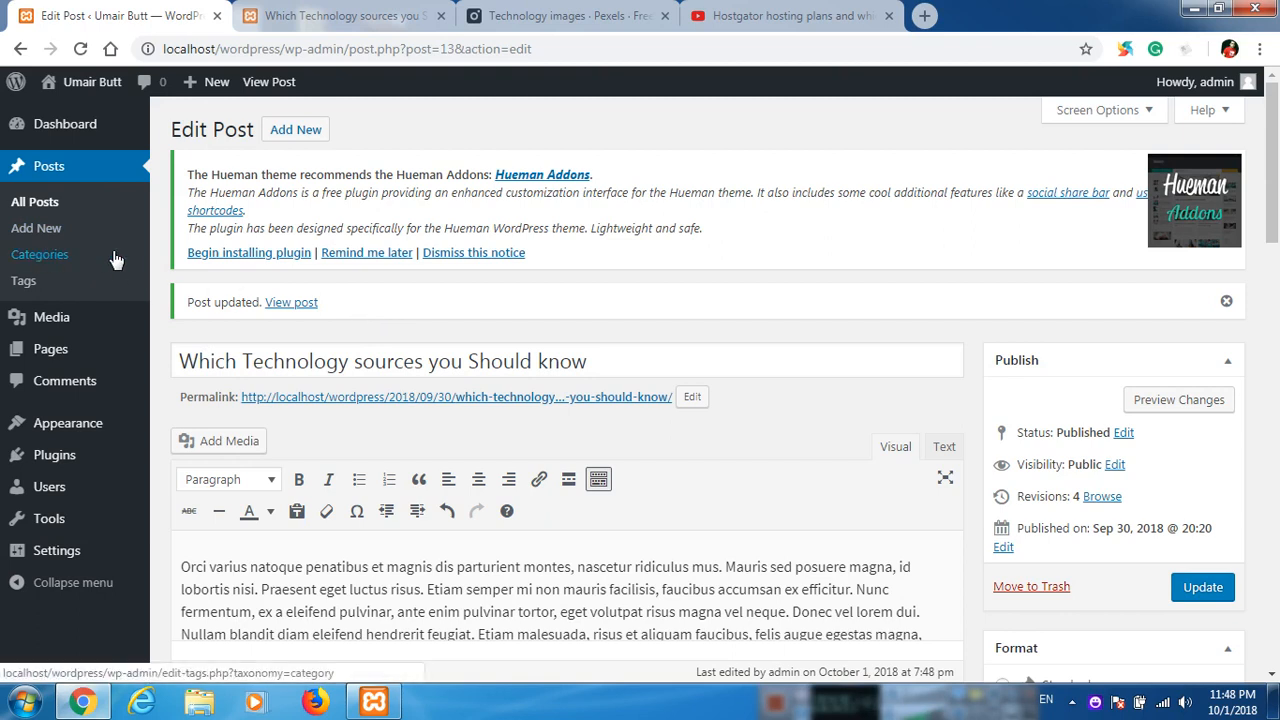
pyautogui.scroll(-8, 943, 408)
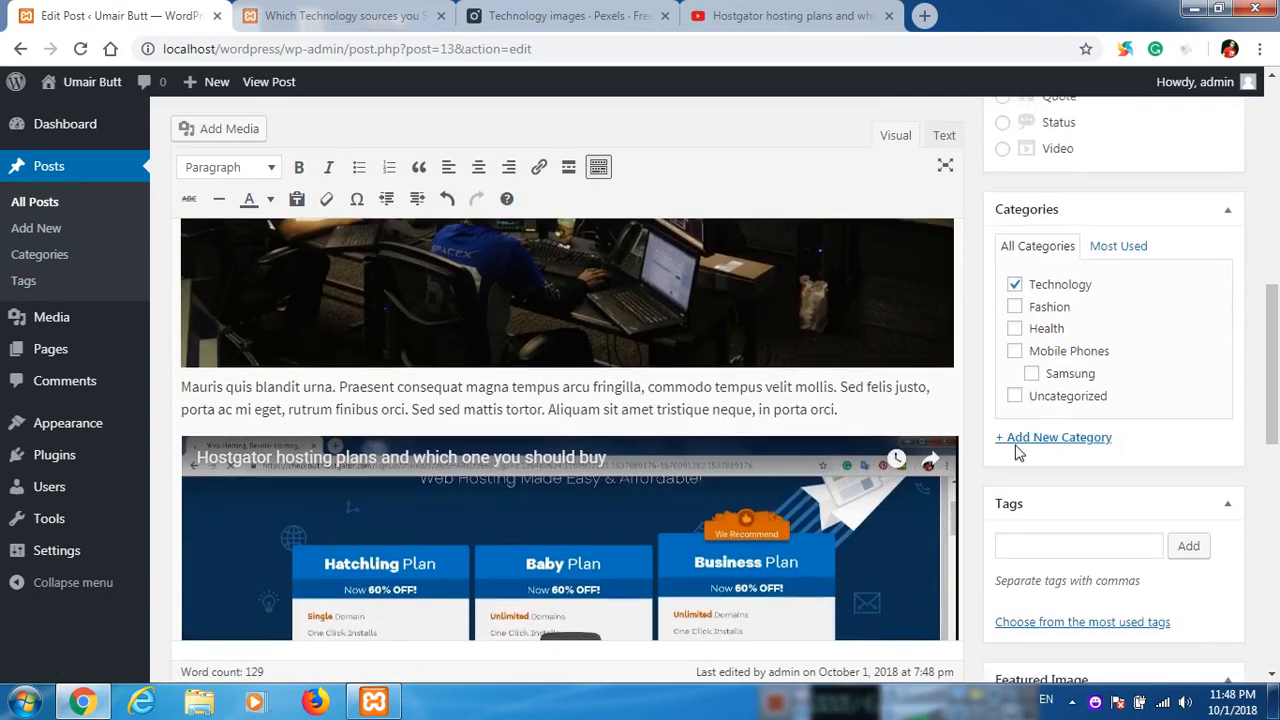
pyautogui.scroll(-6, 1017, 452)
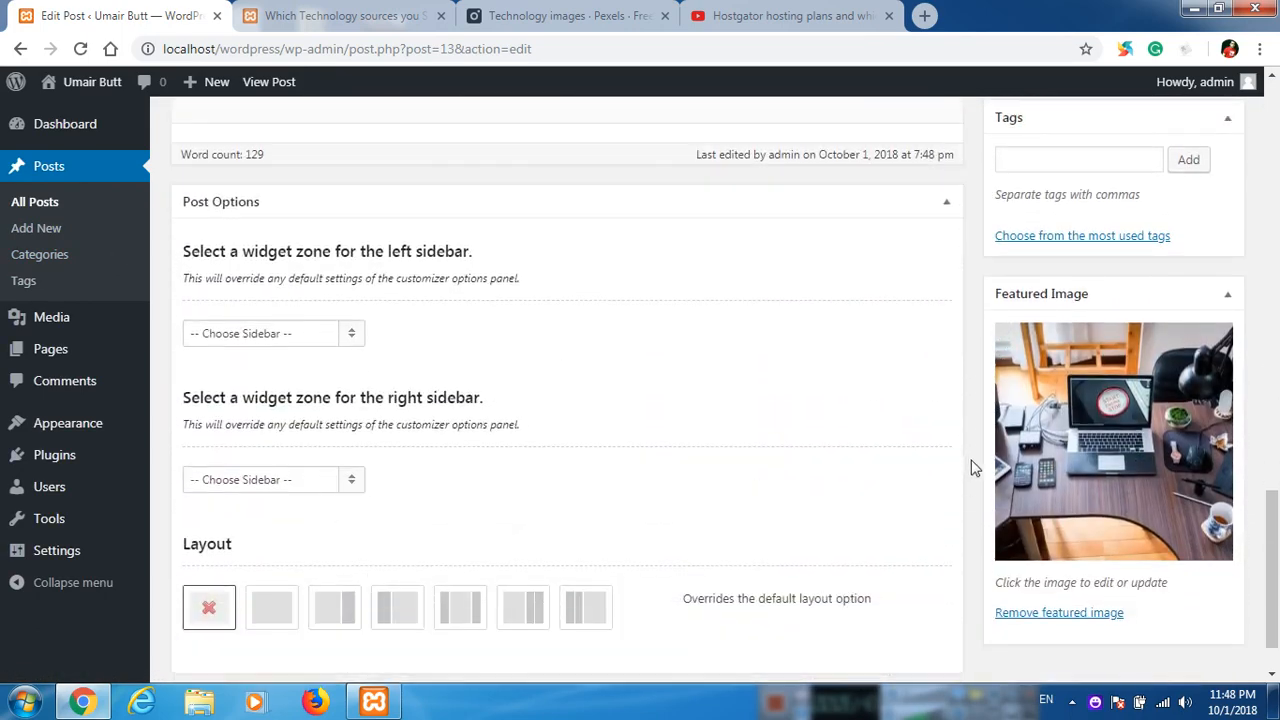
pyautogui.scroll(2, 990, 430)
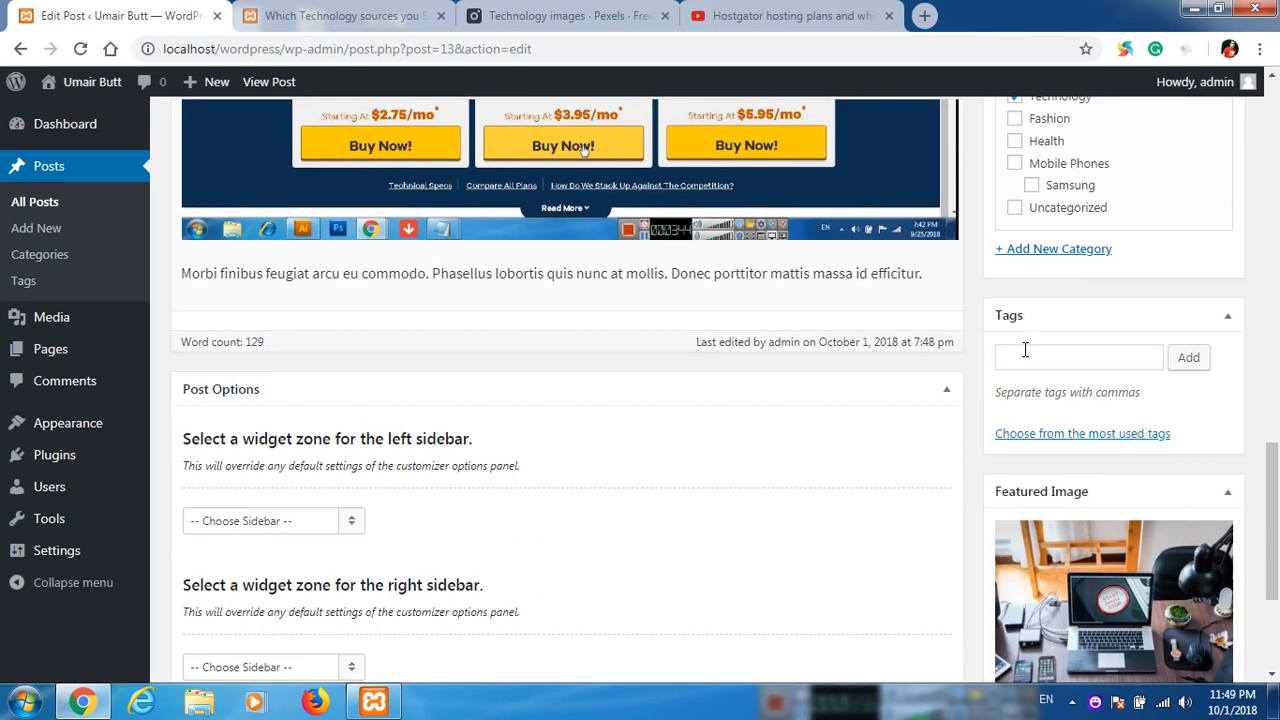
pyautogui.scroll(3, 749, 389)
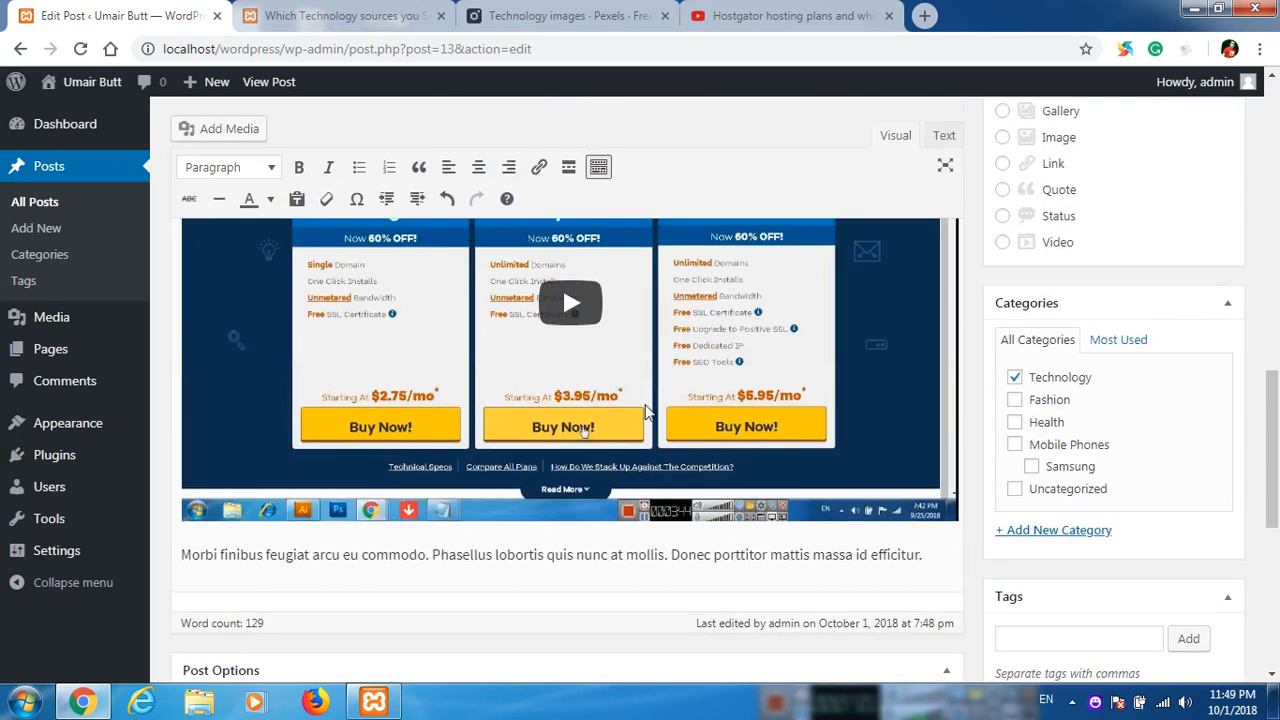
pyautogui.scroll(-1, 660, 412)
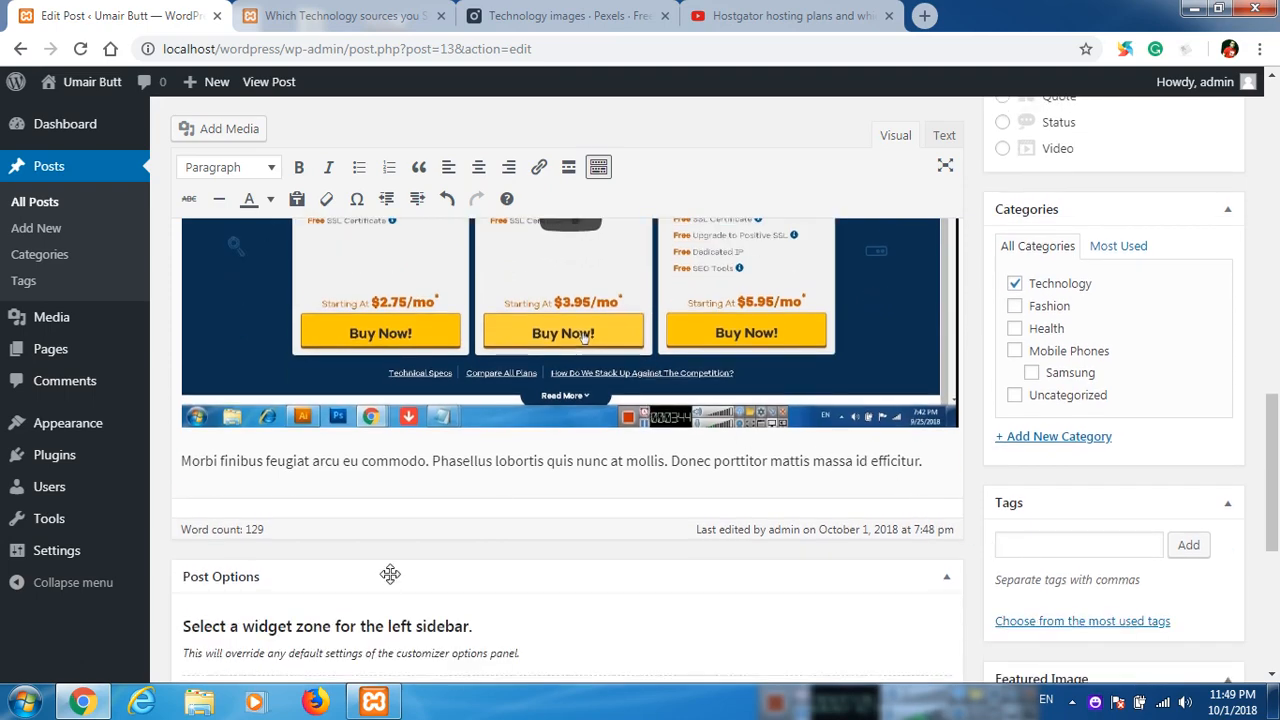
pyautogui.scroll(8, 389, 571)
pyautogui.scroll(5, 383, 596)
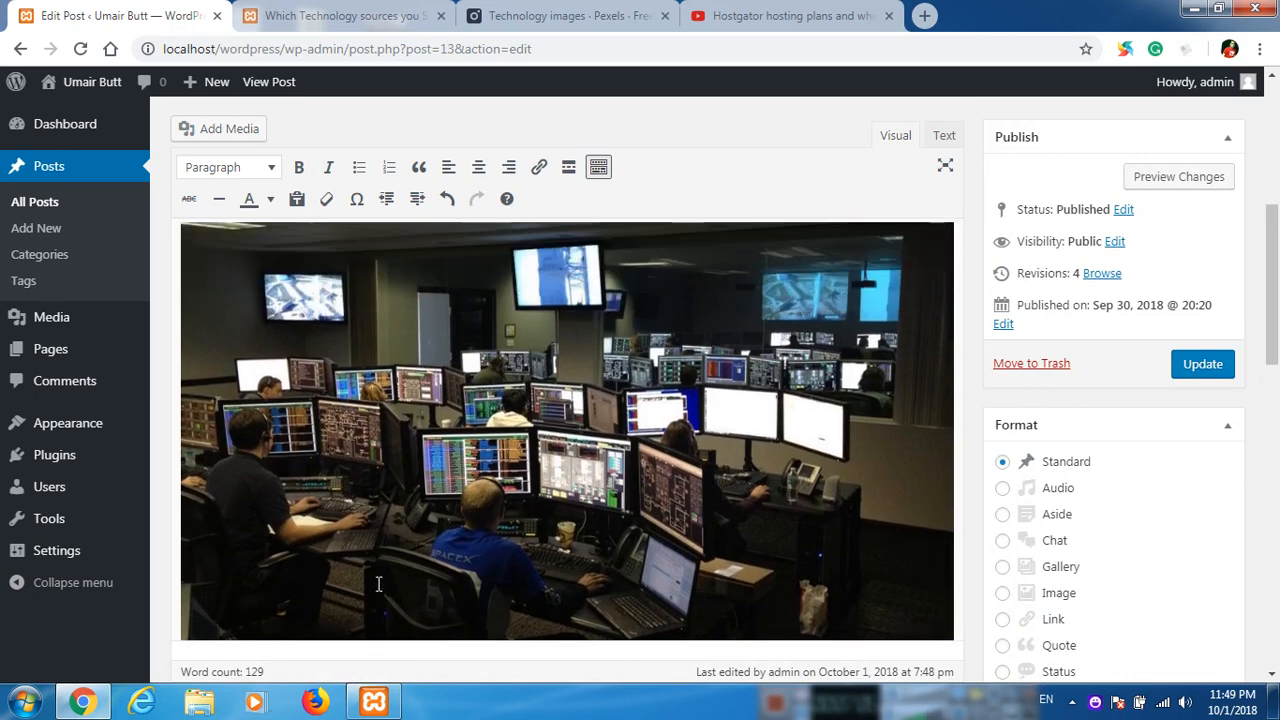
# Open the media library, bulk-select all three images and cancel the selection without deleting them.
pyautogui.moveTo(126, 326)
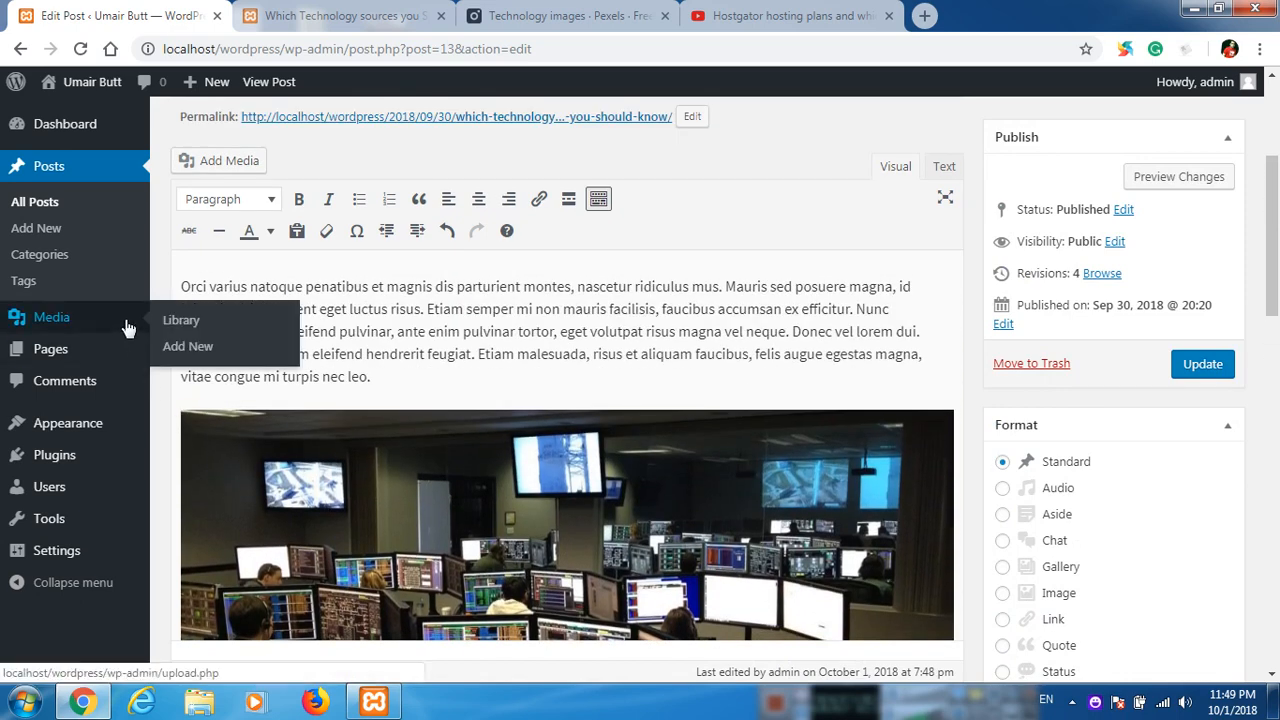
pyautogui.click(196, 325)
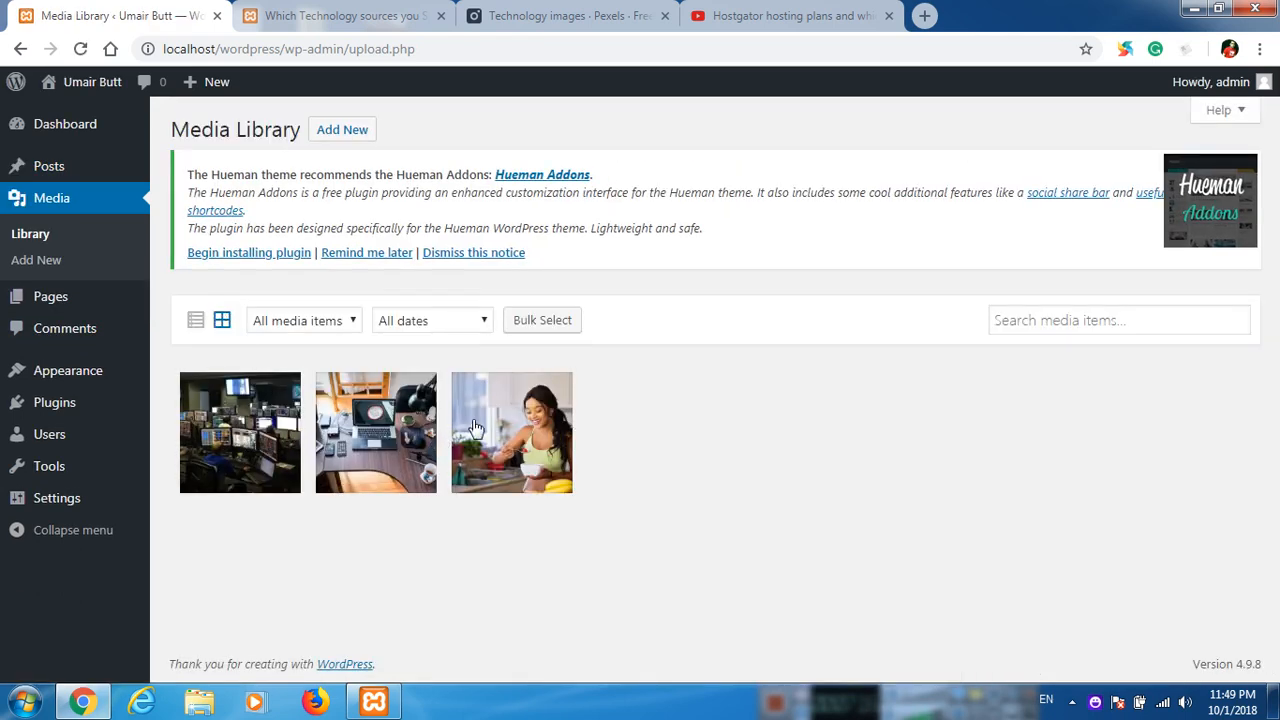
pyautogui.click(542, 322)
pyautogui.click(524, 410)
pyautogui.click(342, 412)
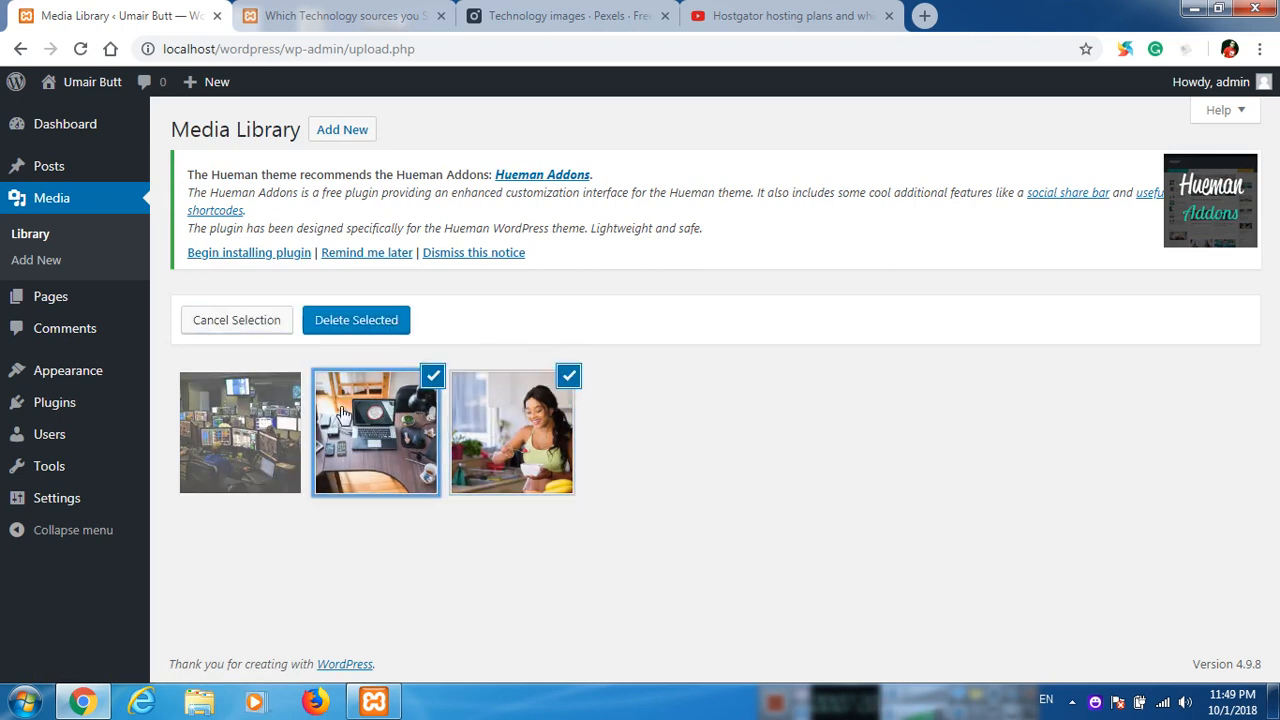
pyautogui.click(240, 425)
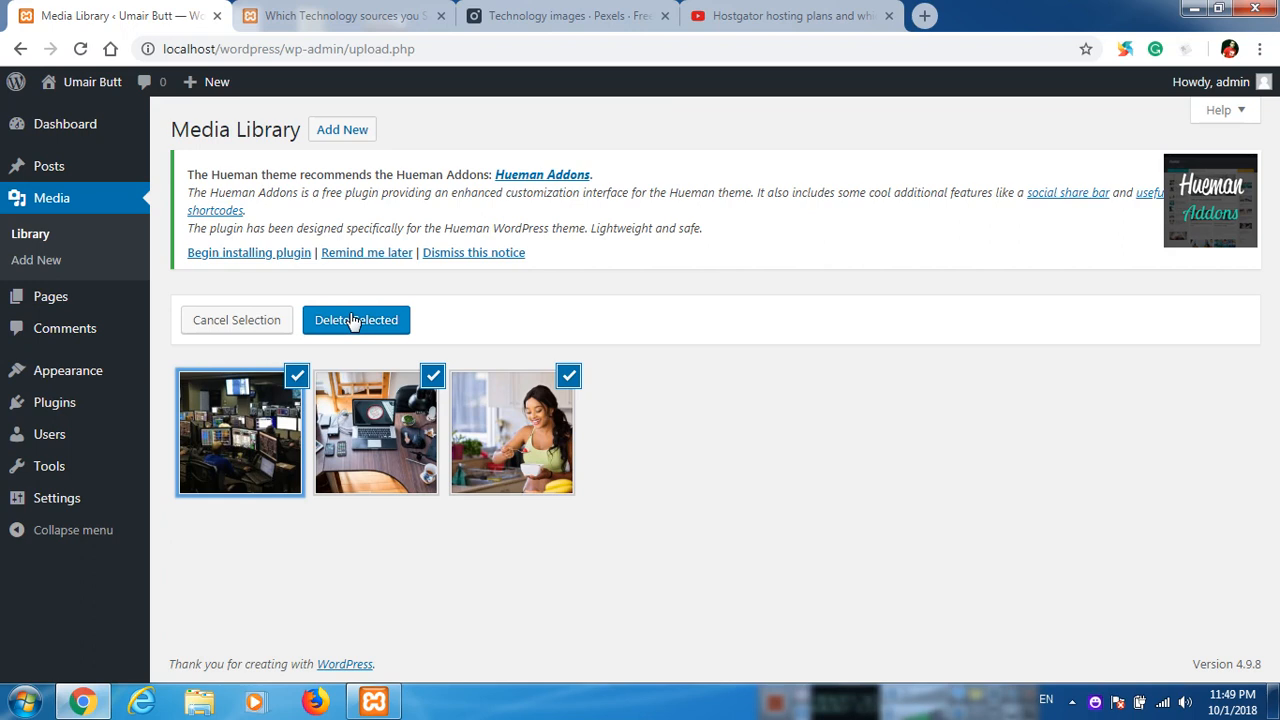
pyautogui.click(225, 322)
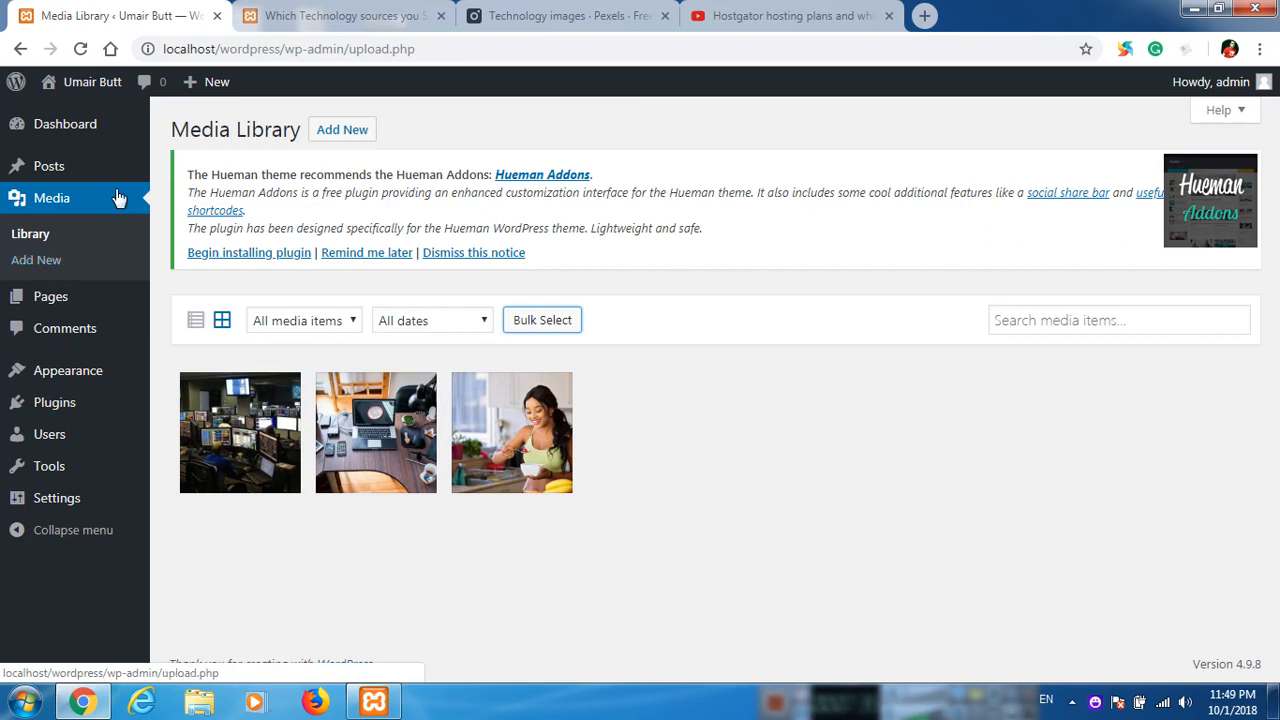
# Open the list of all posts and examine the Quick Edit fields of "Which Technology sources you Should know".
pyautogui.moveTo(220, 86)
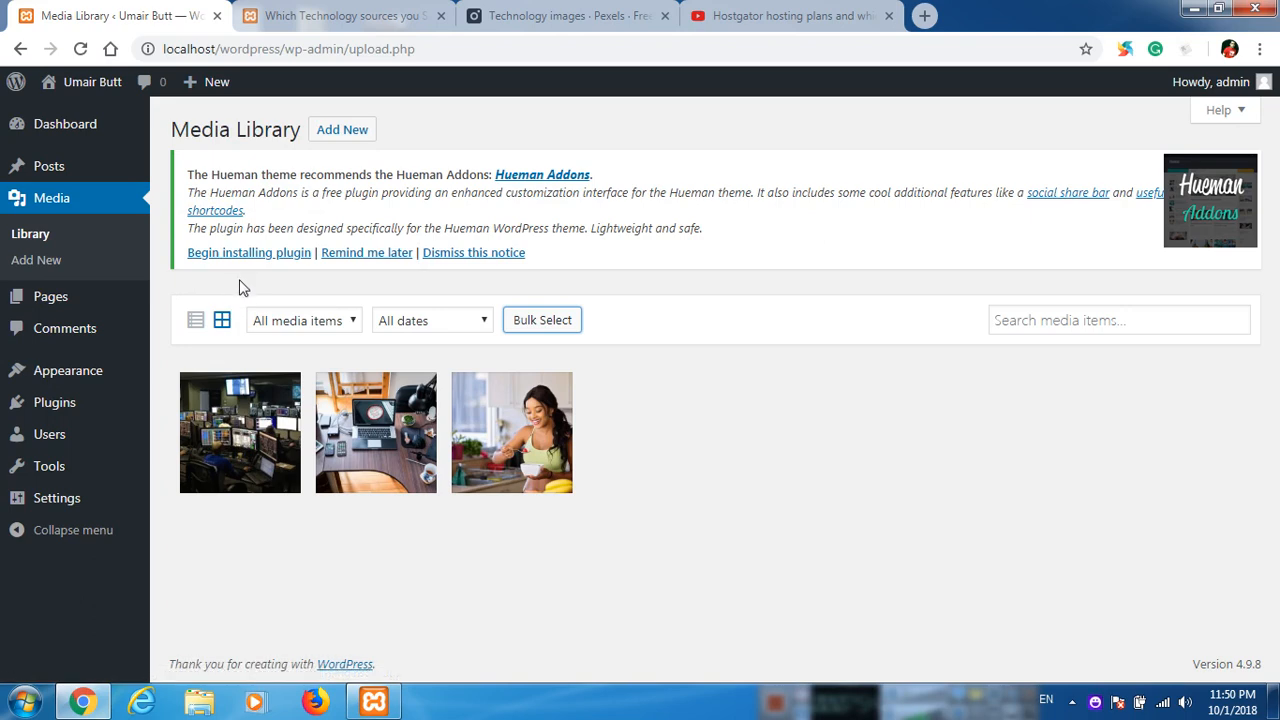
pyautogui.moveTo(120, 168)
pyautogui.click(207, 170)
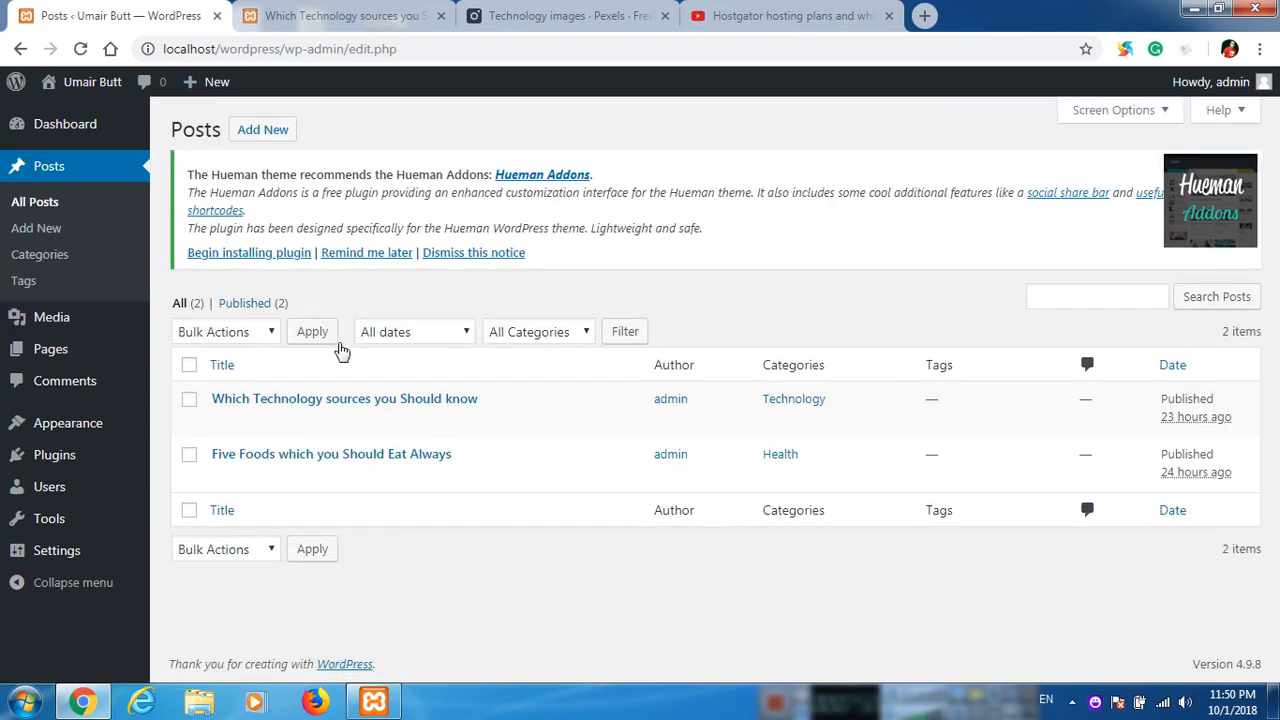
pyautogui.moveTo(330, 432)
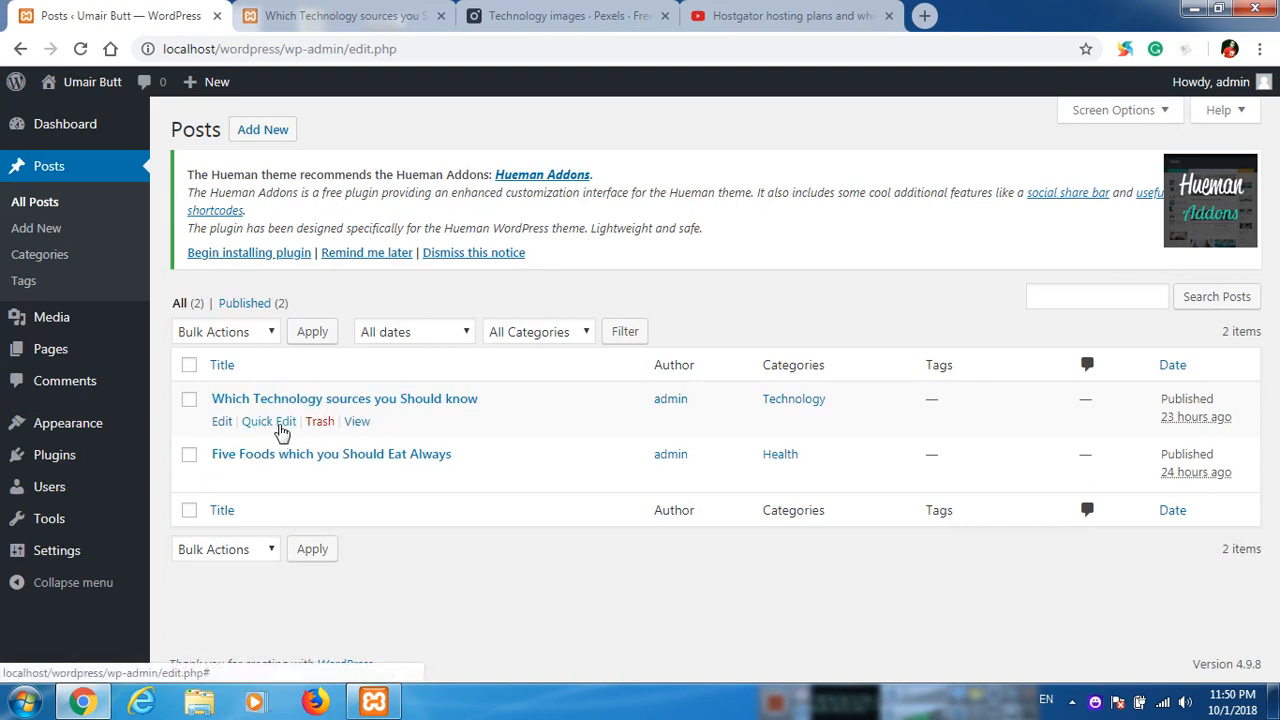
pyautogui.click(282, 428)
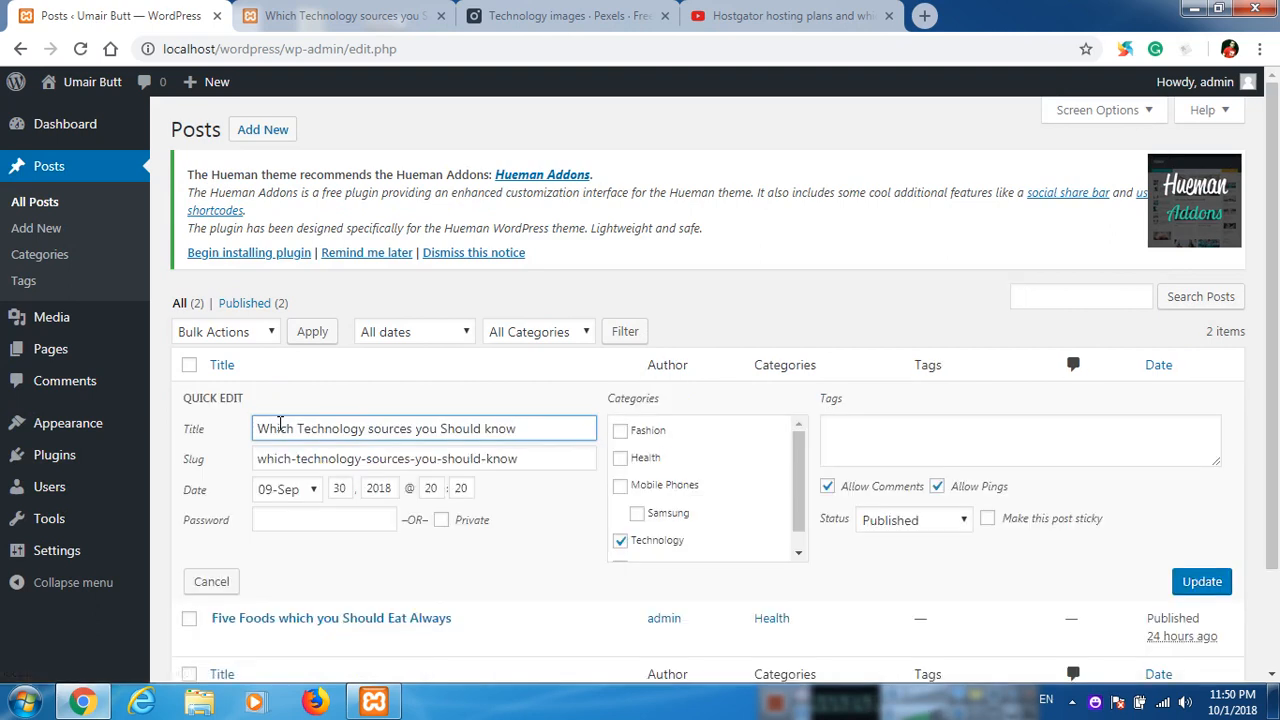
pyautogui.scroll(-1, 290, 400)
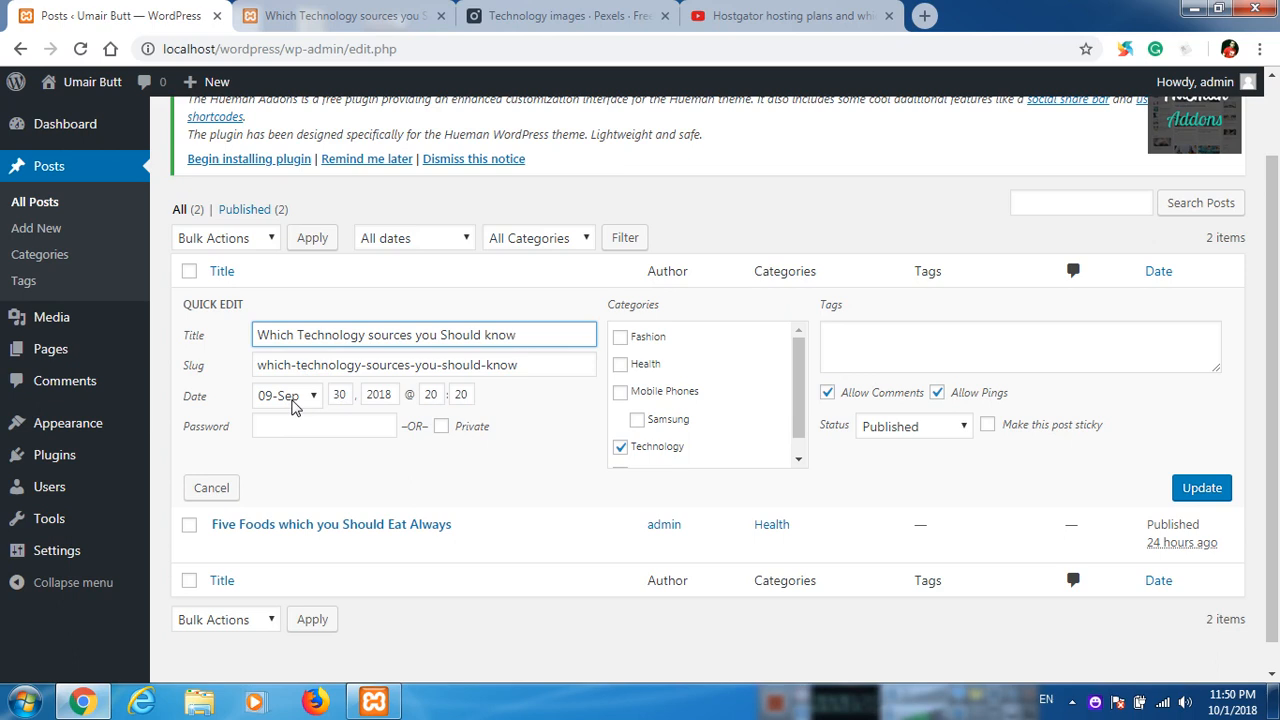
pyautogui.click(360, 433)
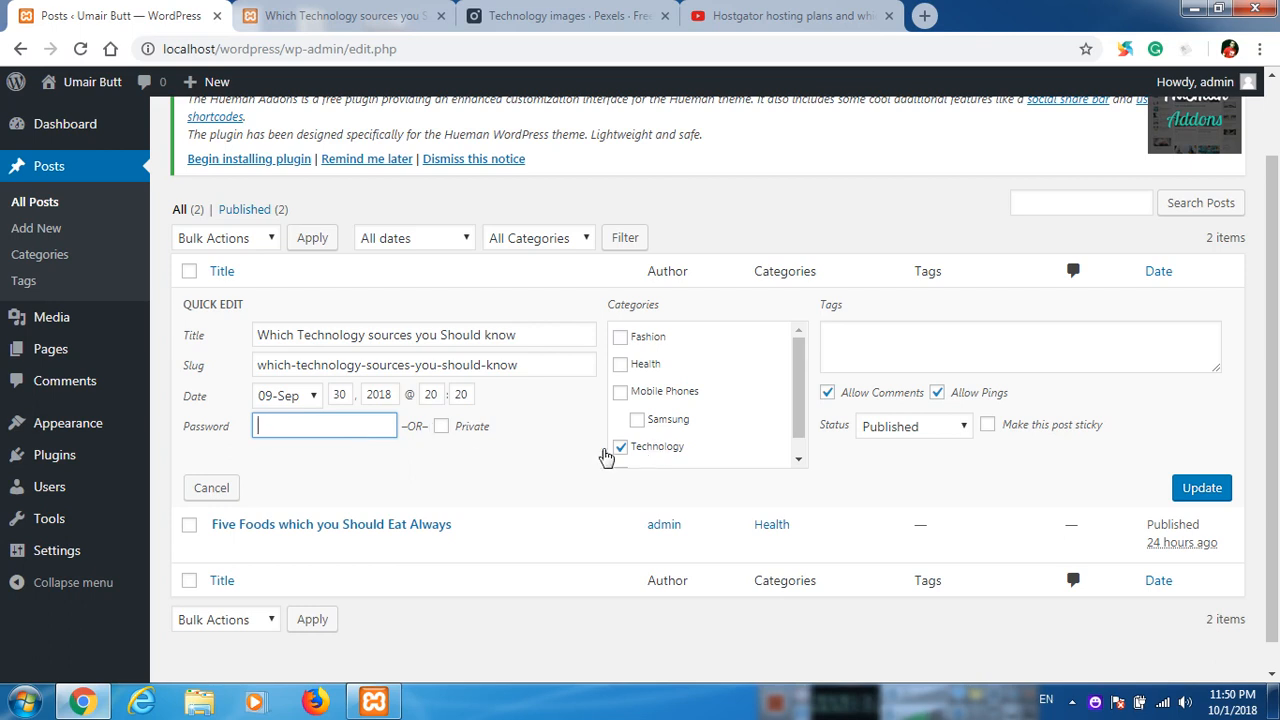
pyautogui.click(24, 700)
pyautogui.click(87, 224)
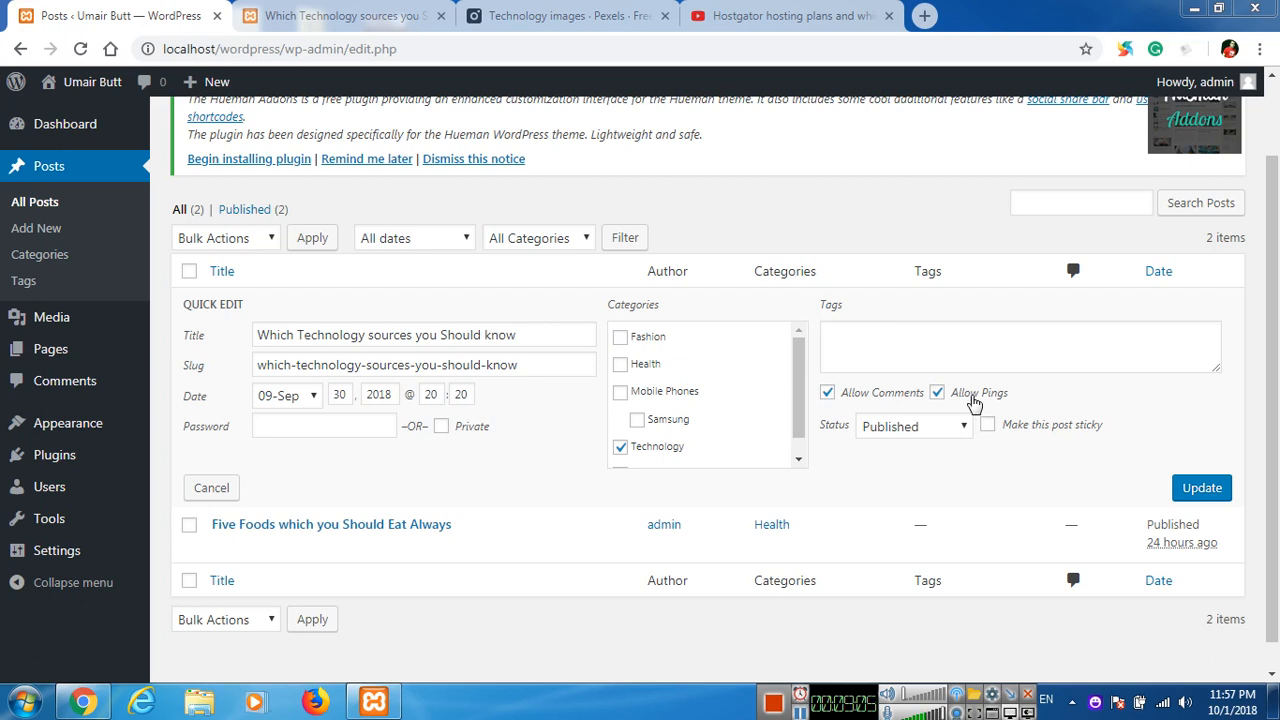
# Examine the available status options in the post's Quick Edit form, keeping Published selected.
pyautogui.click(892, 428)
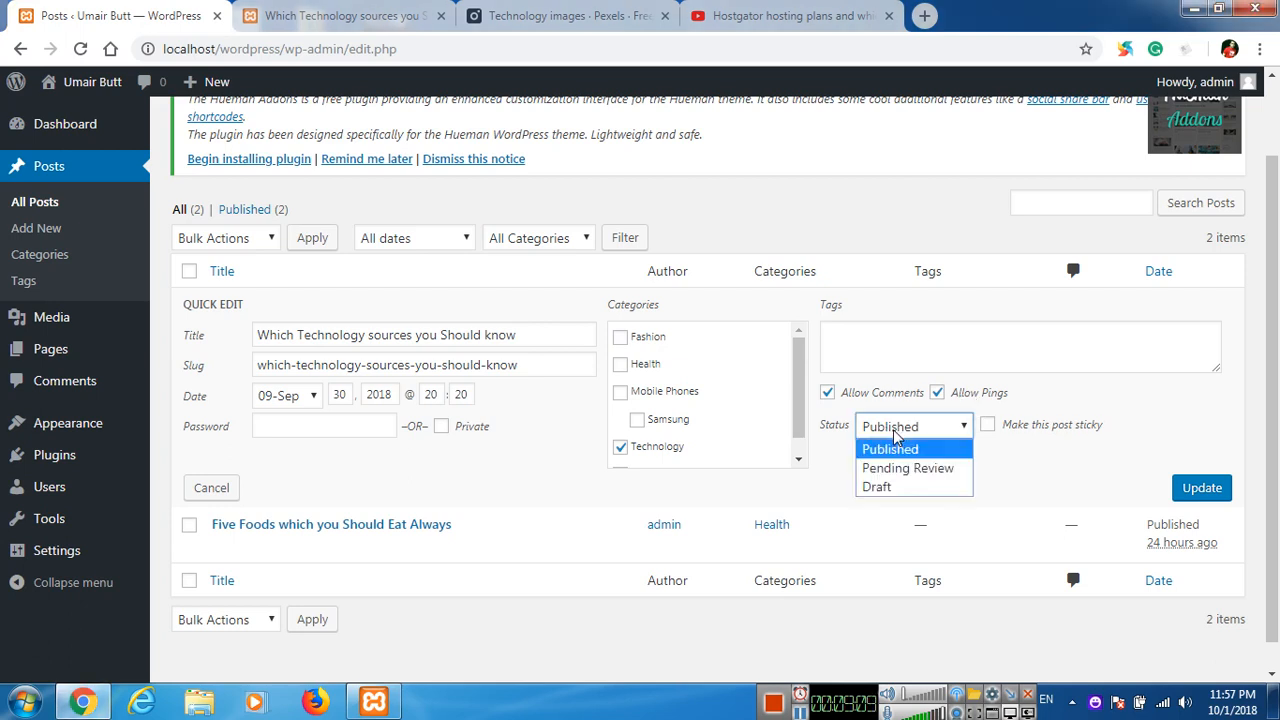
pyautogui.click(895, 434)
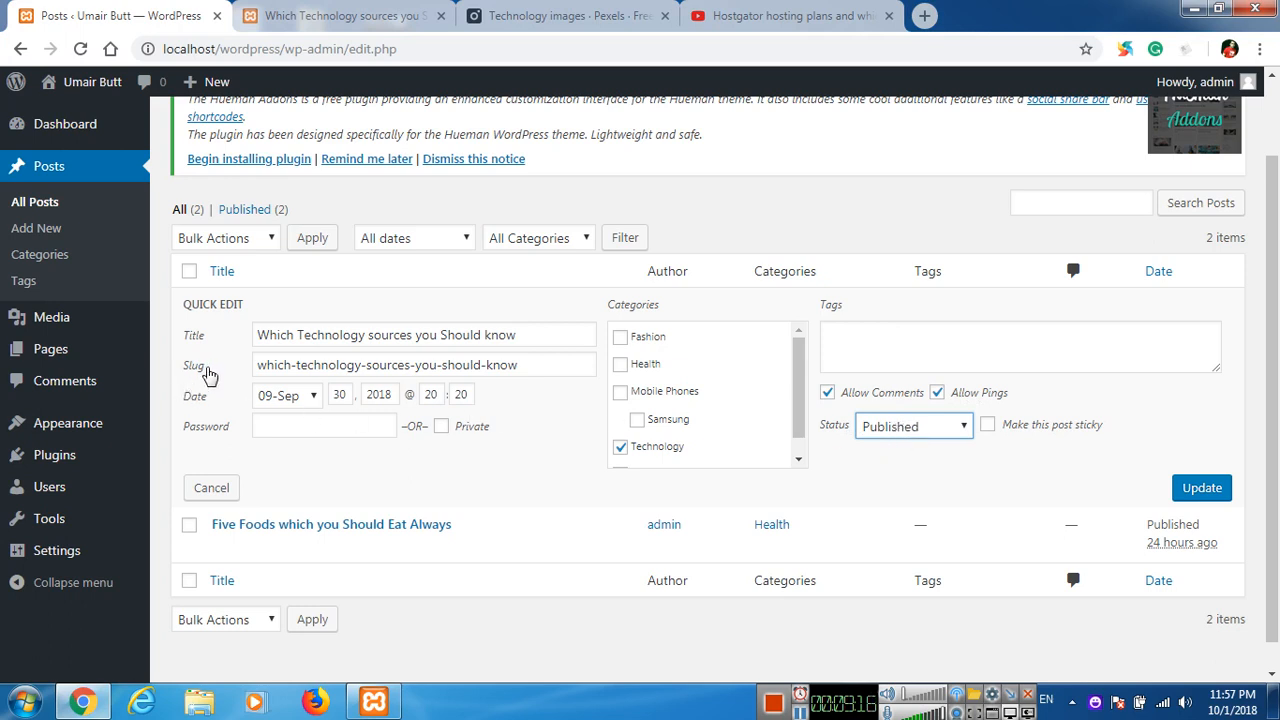
# Start a new WordPress page and title it "About Us".
pyautogui.click(110, 358)
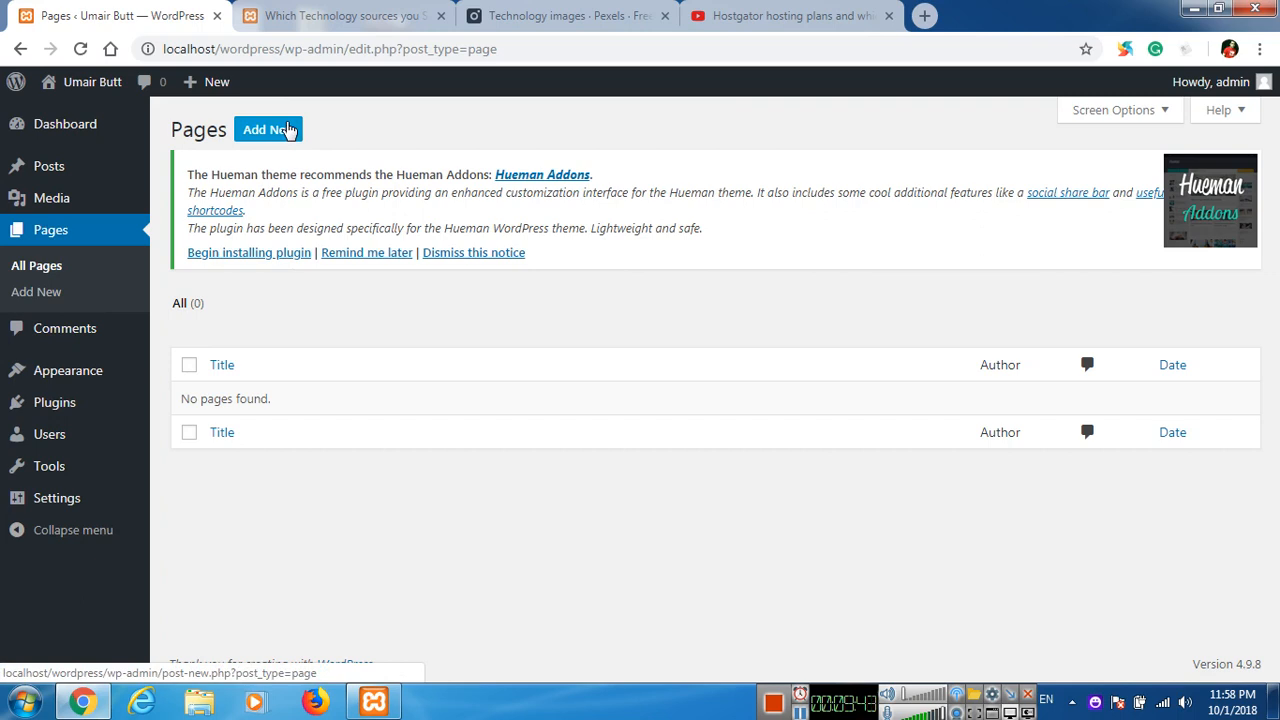
pyautogui.click(289, 131)
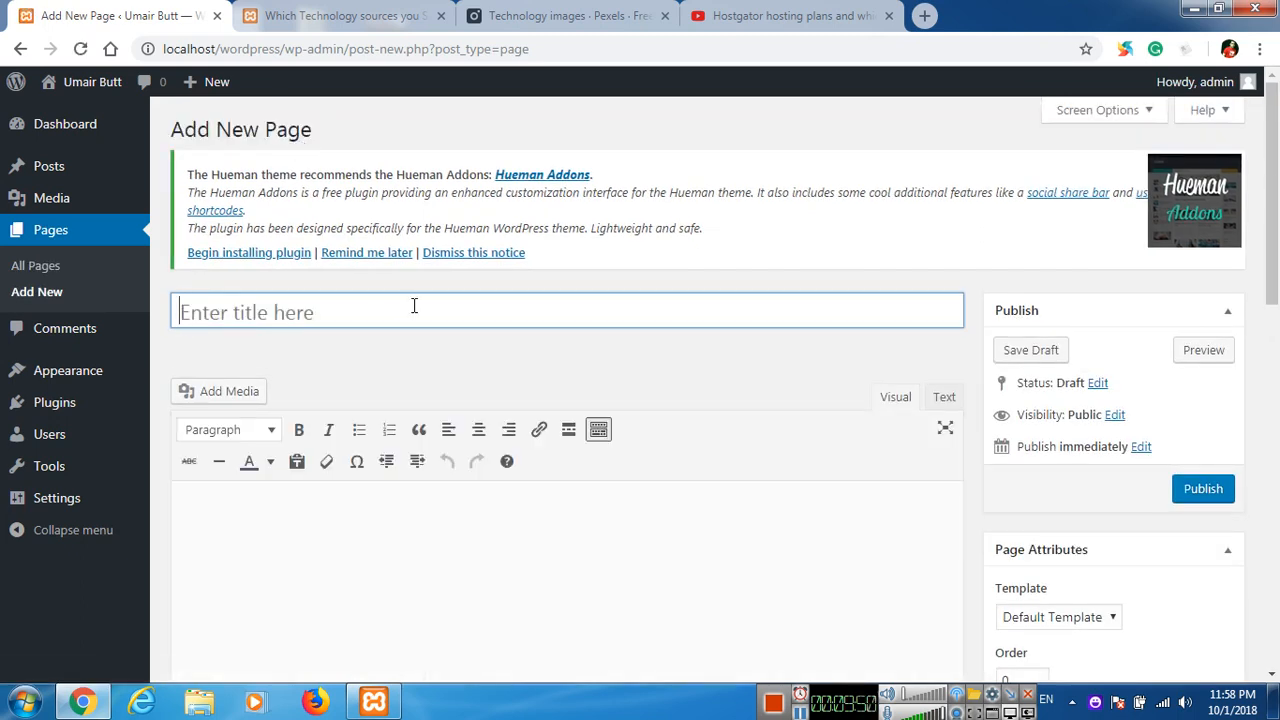
pyautogui.write('About Us')
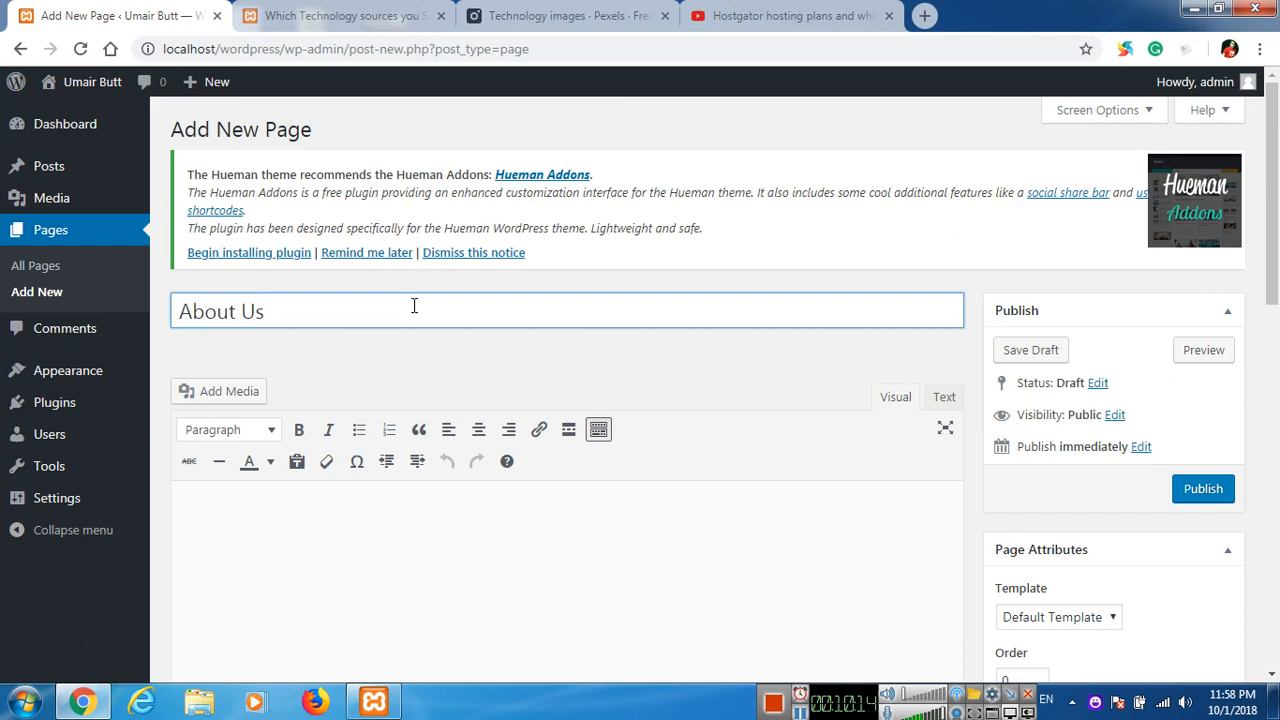
# Open lipsum.net in a new browser tab and generate 5 paragraphs of Lorem Ipsum text.
pyautogui.click(923, 16)
pyautogui.write('lipsum.net')
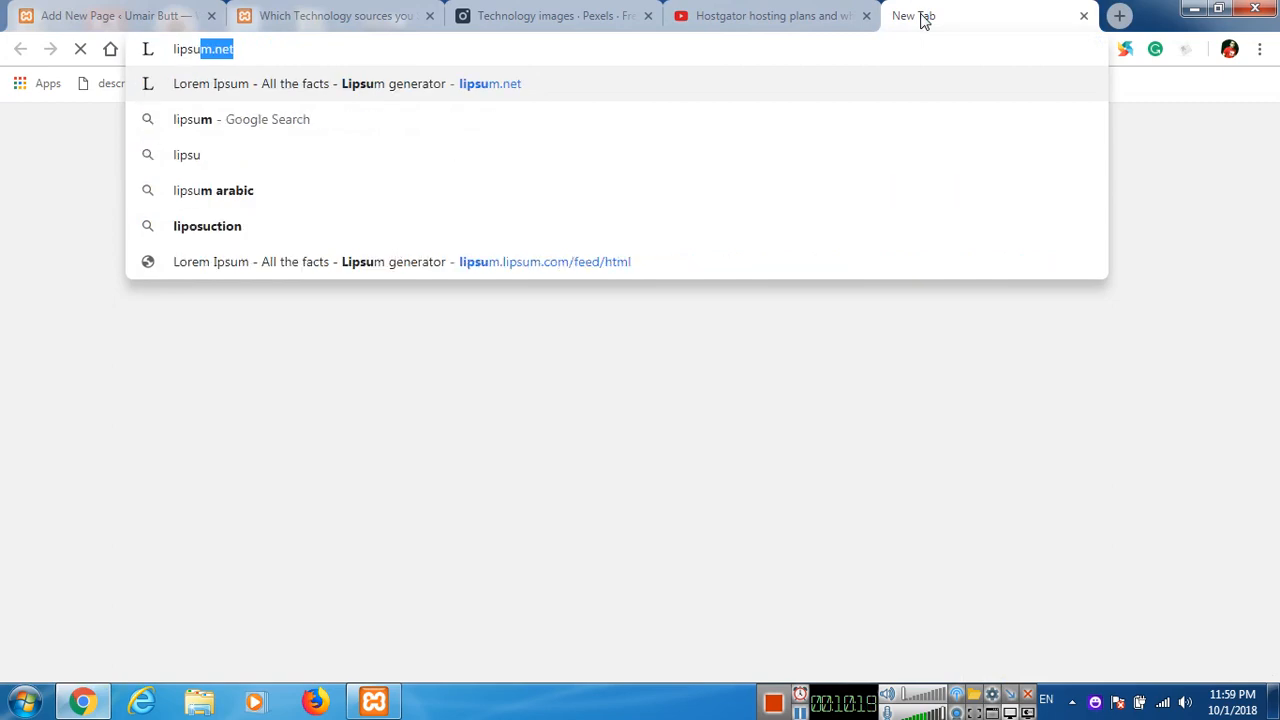
pyautogui.press('Return')
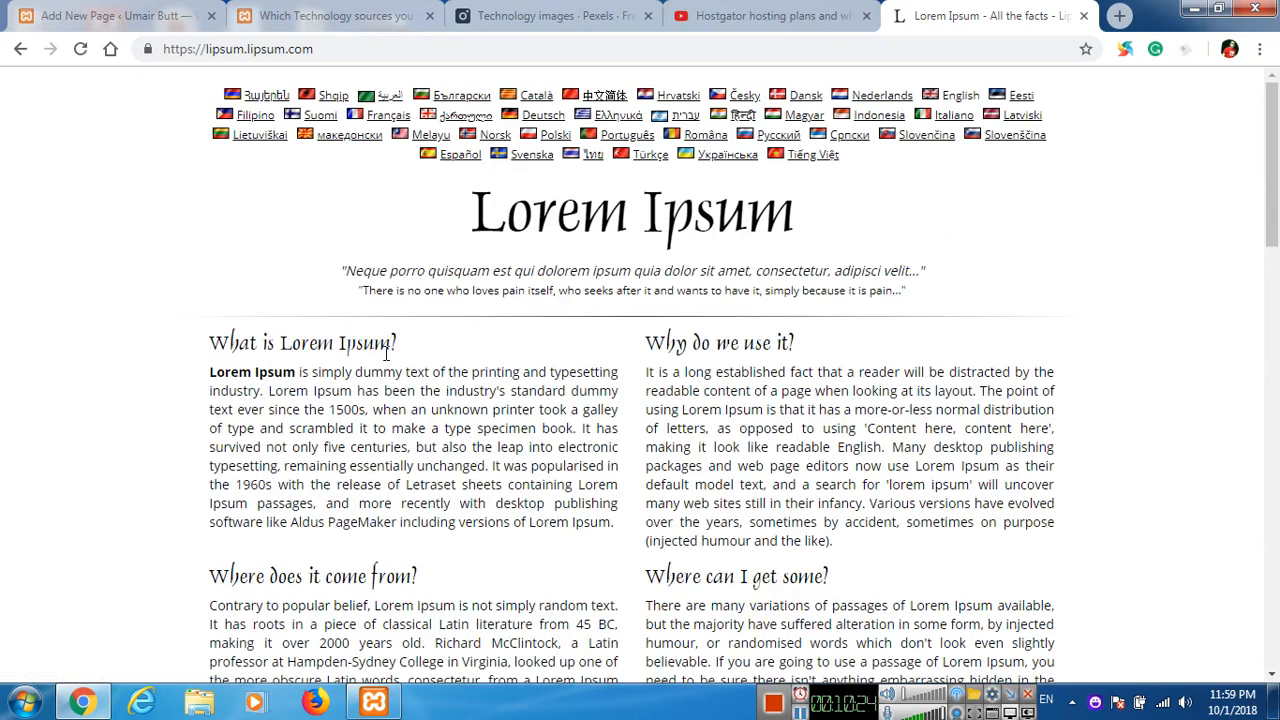
pyautogui.scroll(-6, 896, 306)
pyautogui.click(915, 250)
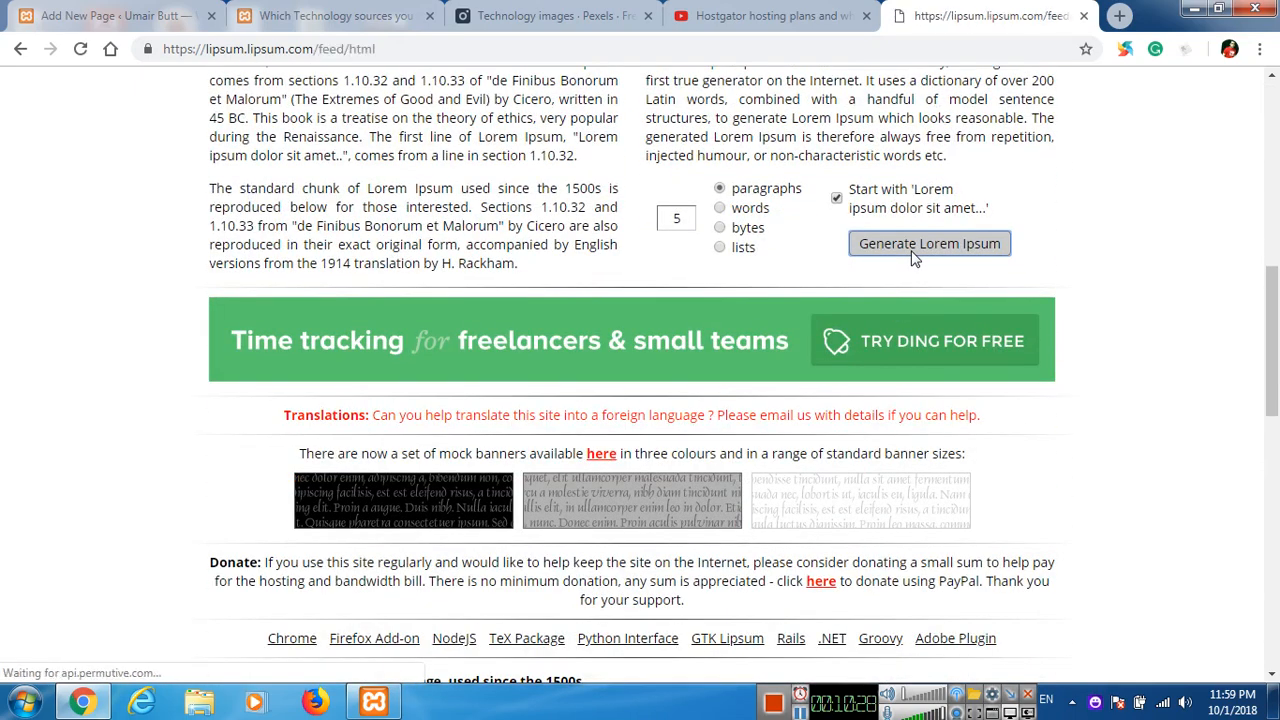
pyautogui.scroll(-2, 125, 407)
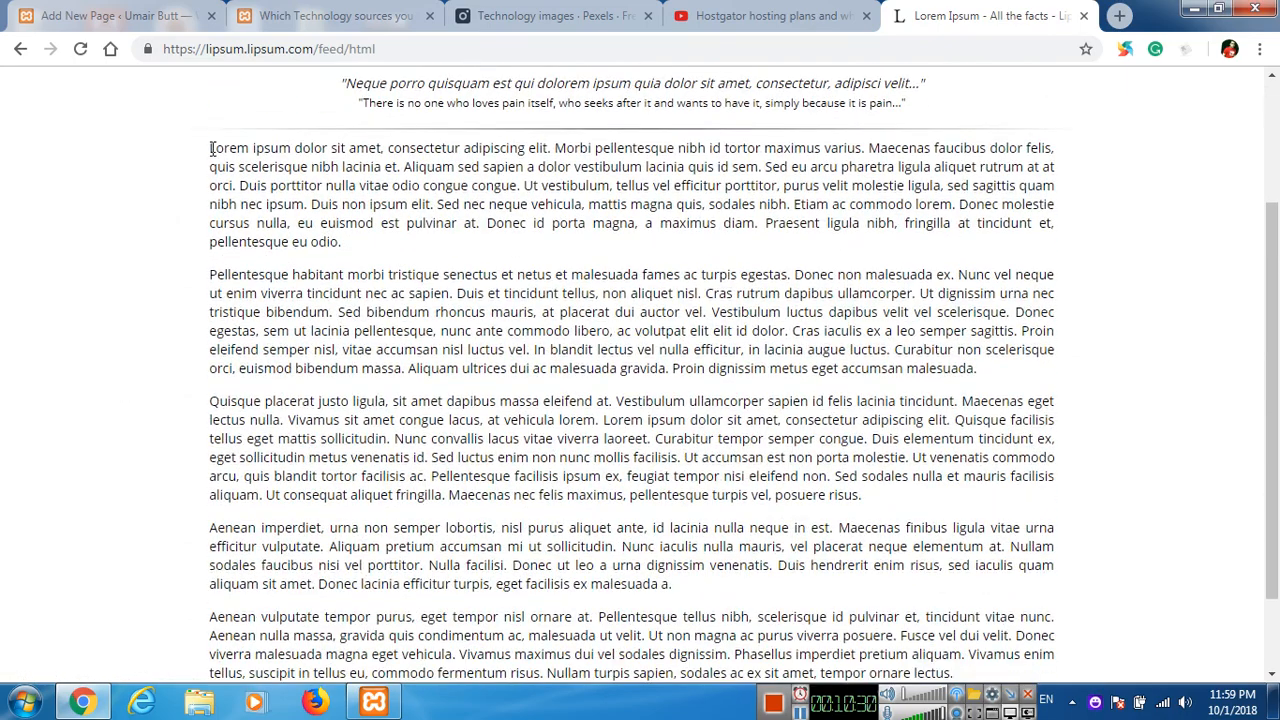
pyautogui.moveTo(211, 148); pyautogui.dragTo(591, 669)
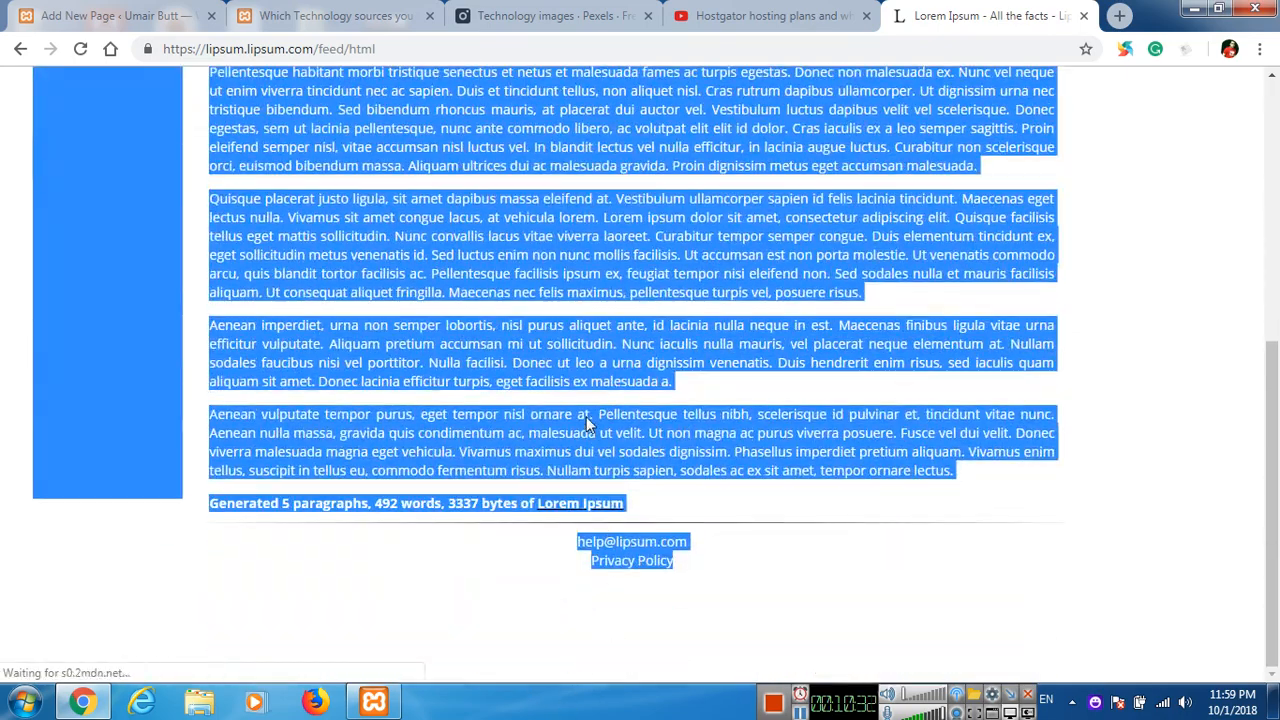
pyautogui.scroll(1, 614, 406)
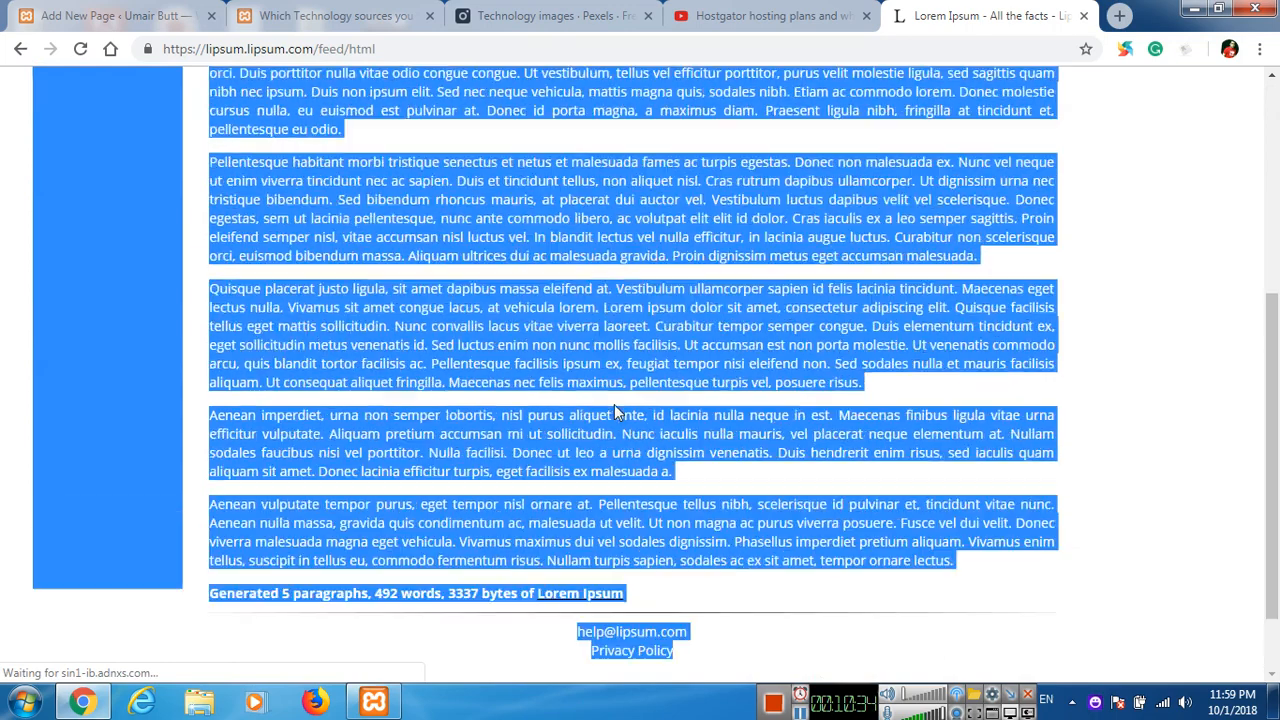
pyautogui.scroll(1, 437, 309)
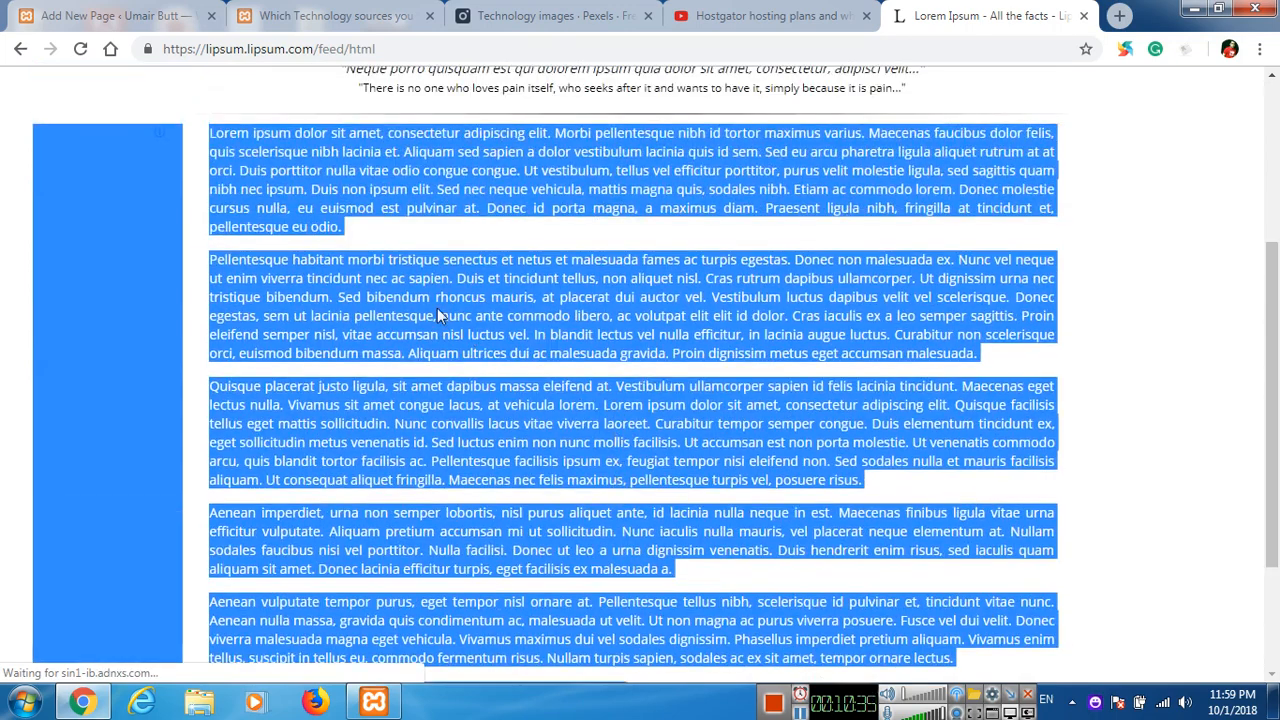
pyautogui.click(226, 140)
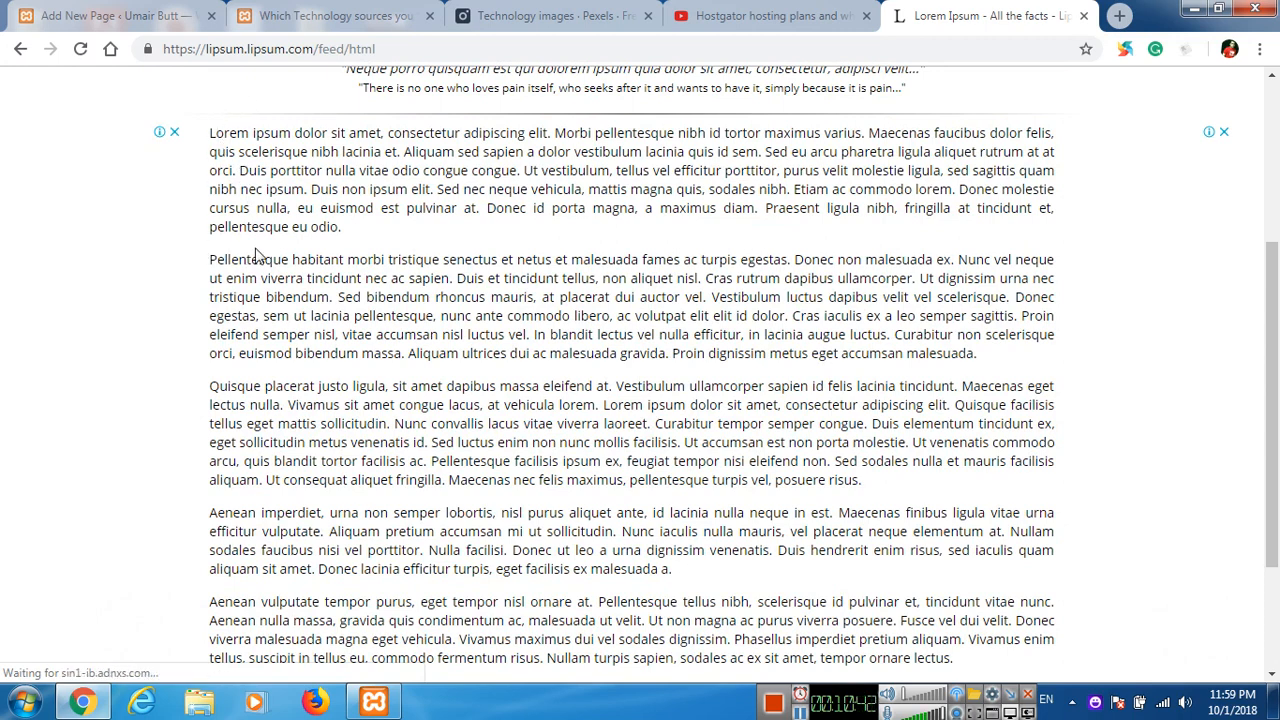
# Select only the five generated Lorem Ipsum paragraphs, excluding the summary line below them.
pyautogui.moveTo(250, 226); pyautogui.dragTo(967, 604)
pyautogui.click(231, 147)
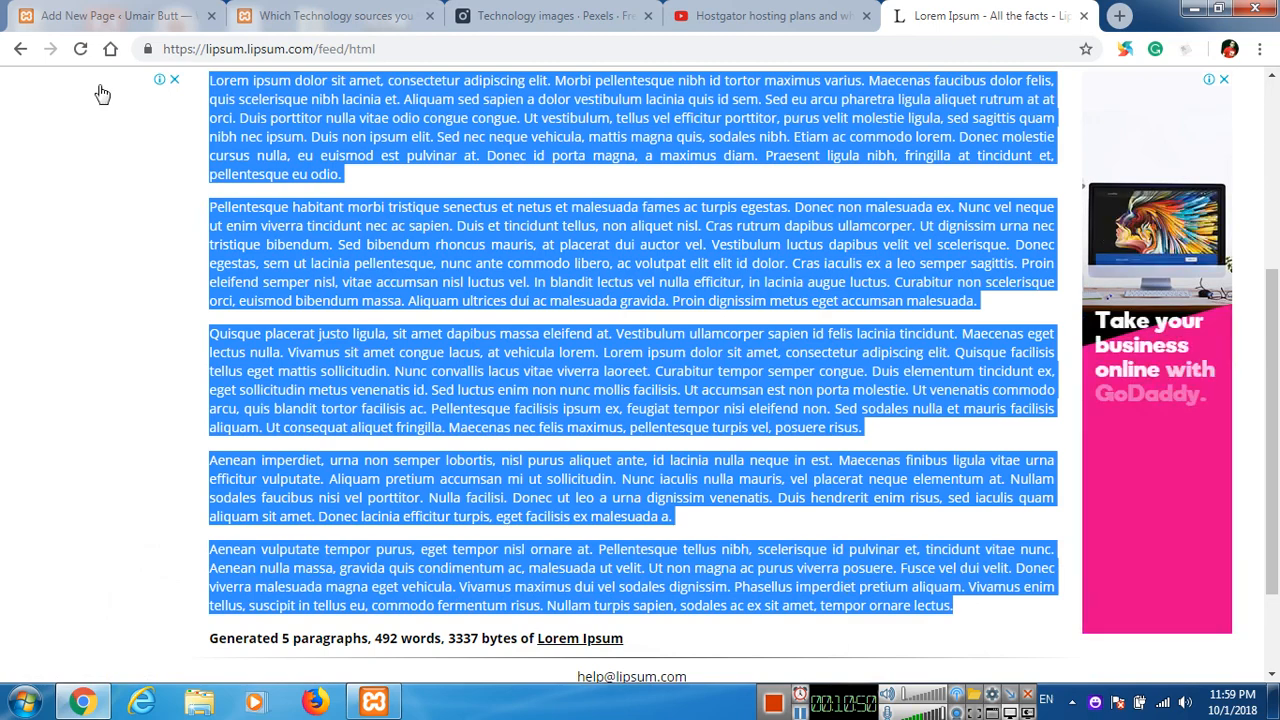
# Paste the five Lorem Ipsum paragraphs into the body of the About Us page and publish the page.
pyautogui.click(145, 8)
pyautogui.click(423, 577)
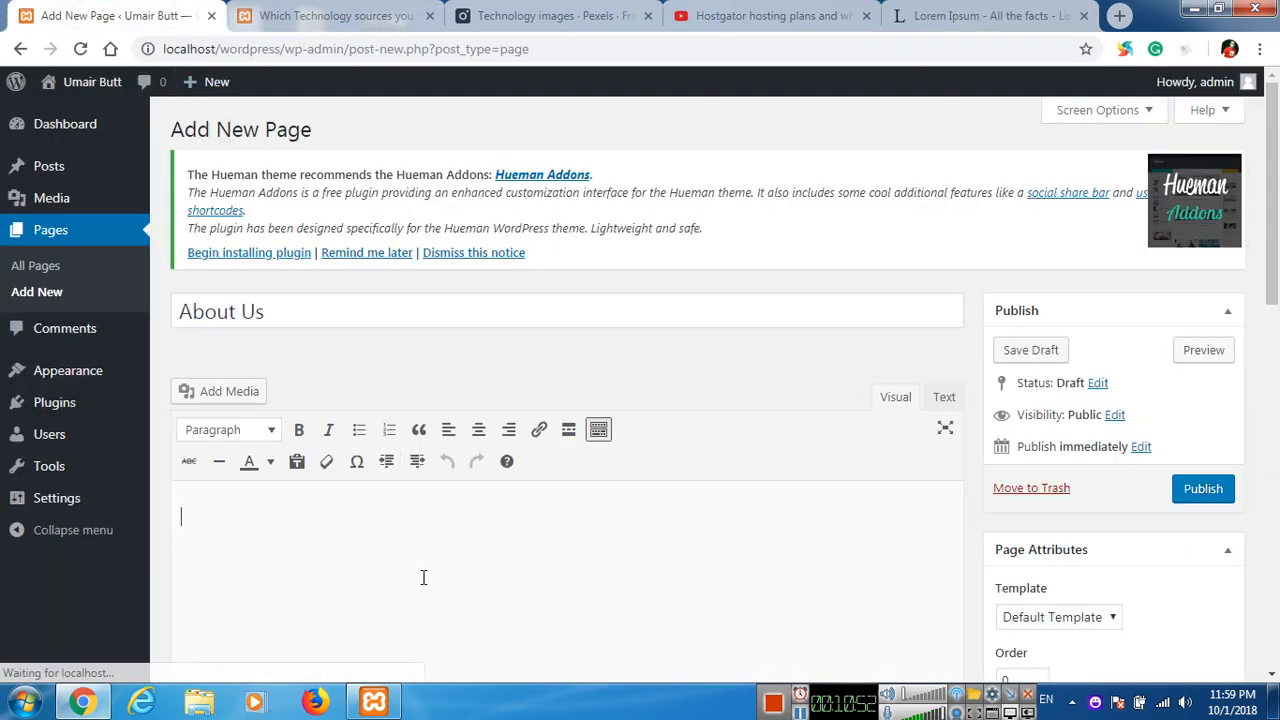
pyautogui.hotkey('ctrl', 'v')
pyautogui.scroll(-3, 626, 365)
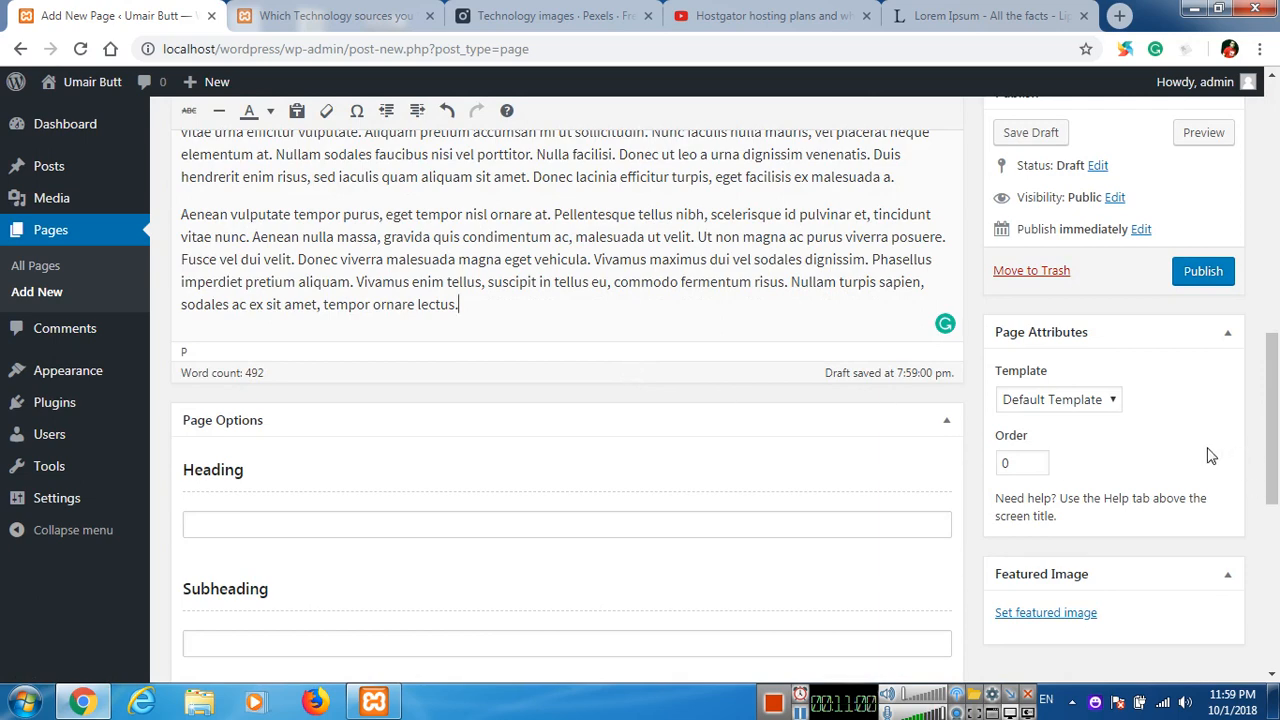
pyautogui.scroll(2, 1210, 455)
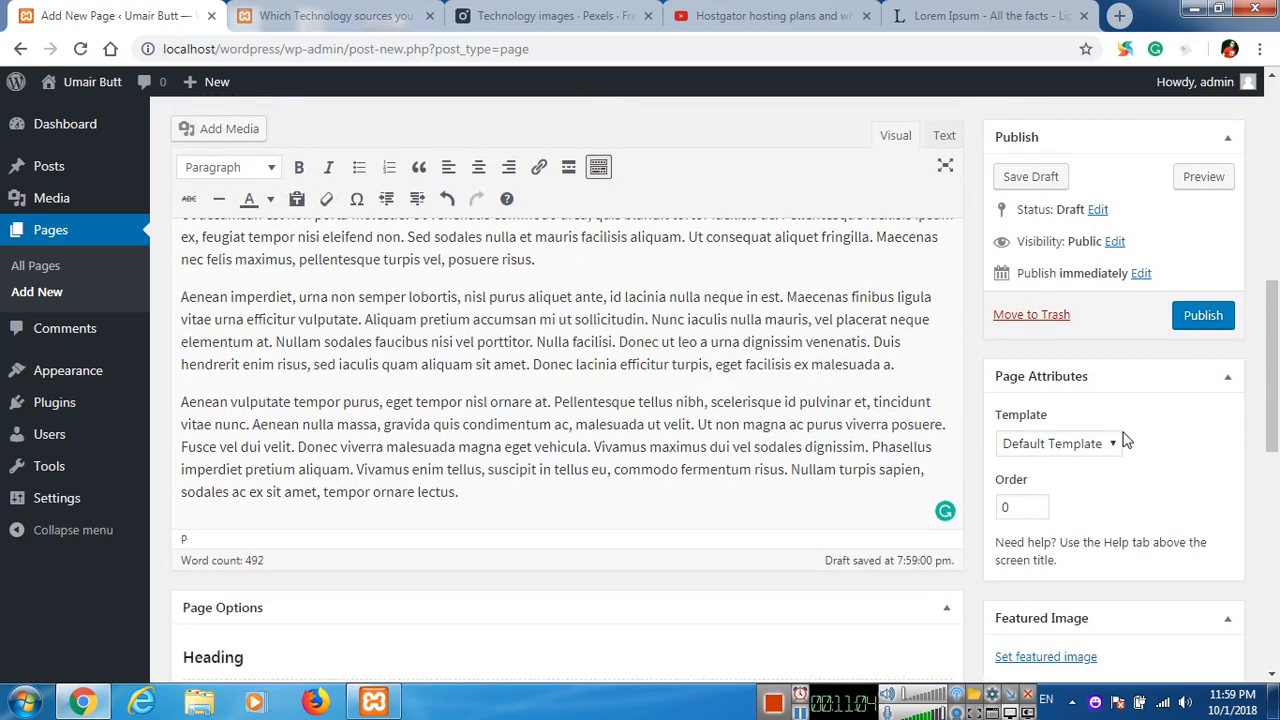
pyautogui.scroll(1, 564, 381)
pyautogui.scroll(2, 564, 381)
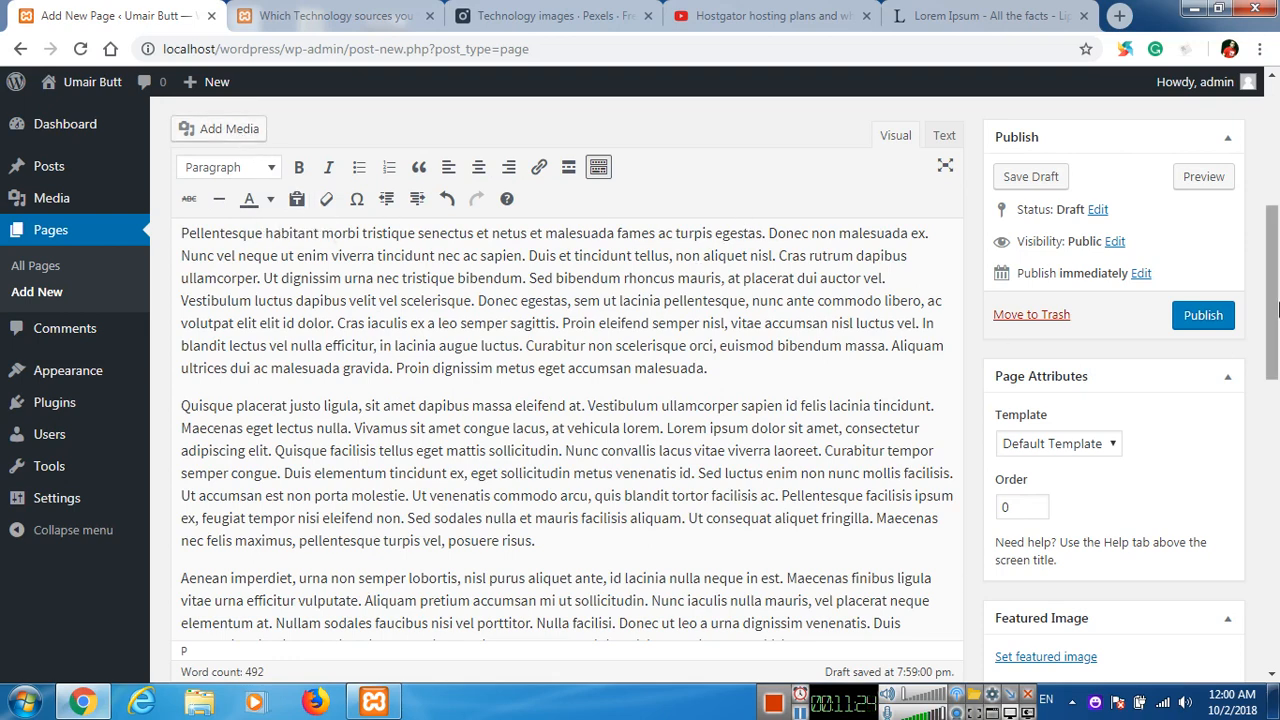
pyautogui.click(1210, 318)
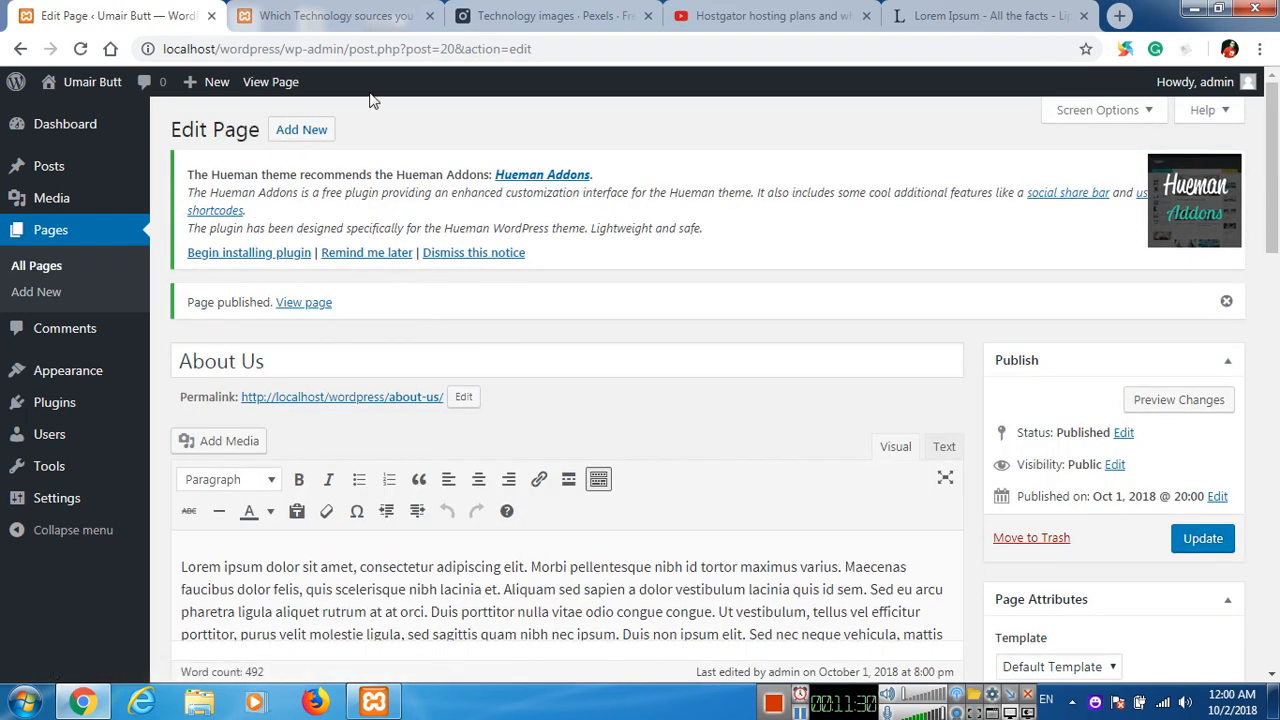
# View the site's home page, and open the published About Us page from its permalink in a new tab to review it.
pyautogui.click(372, 30)
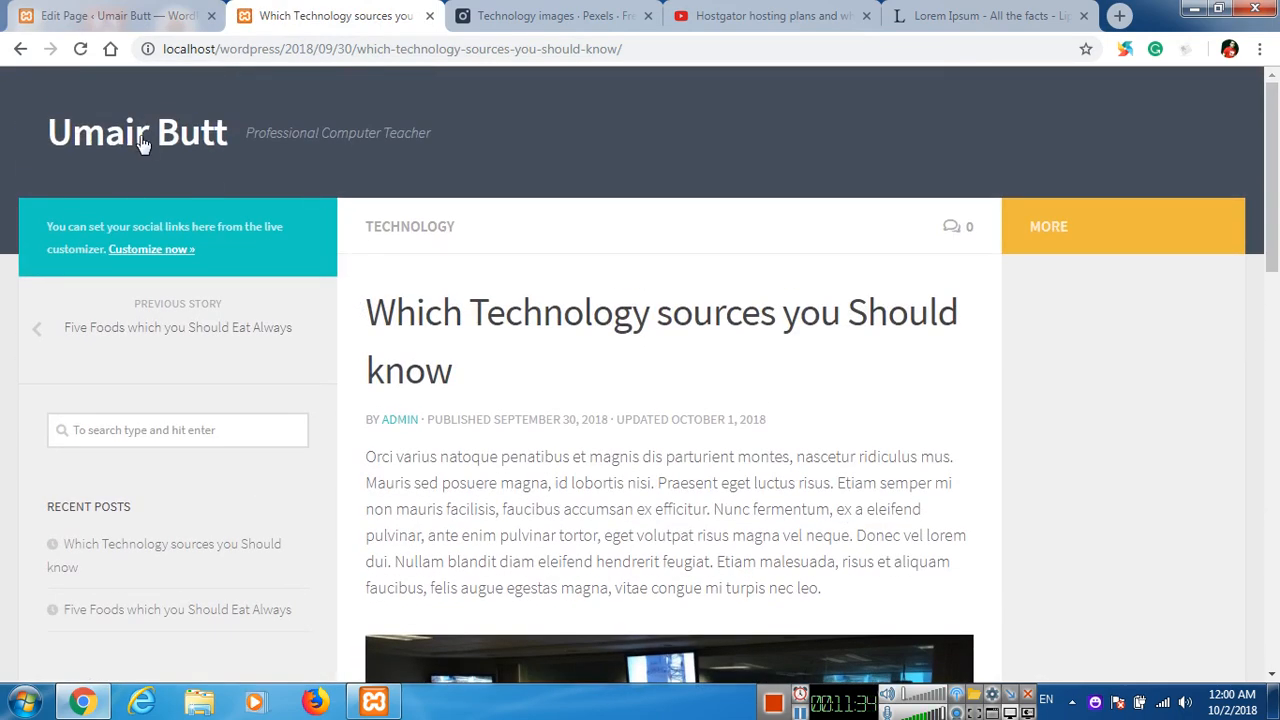
pyautogui.click(143, 145)
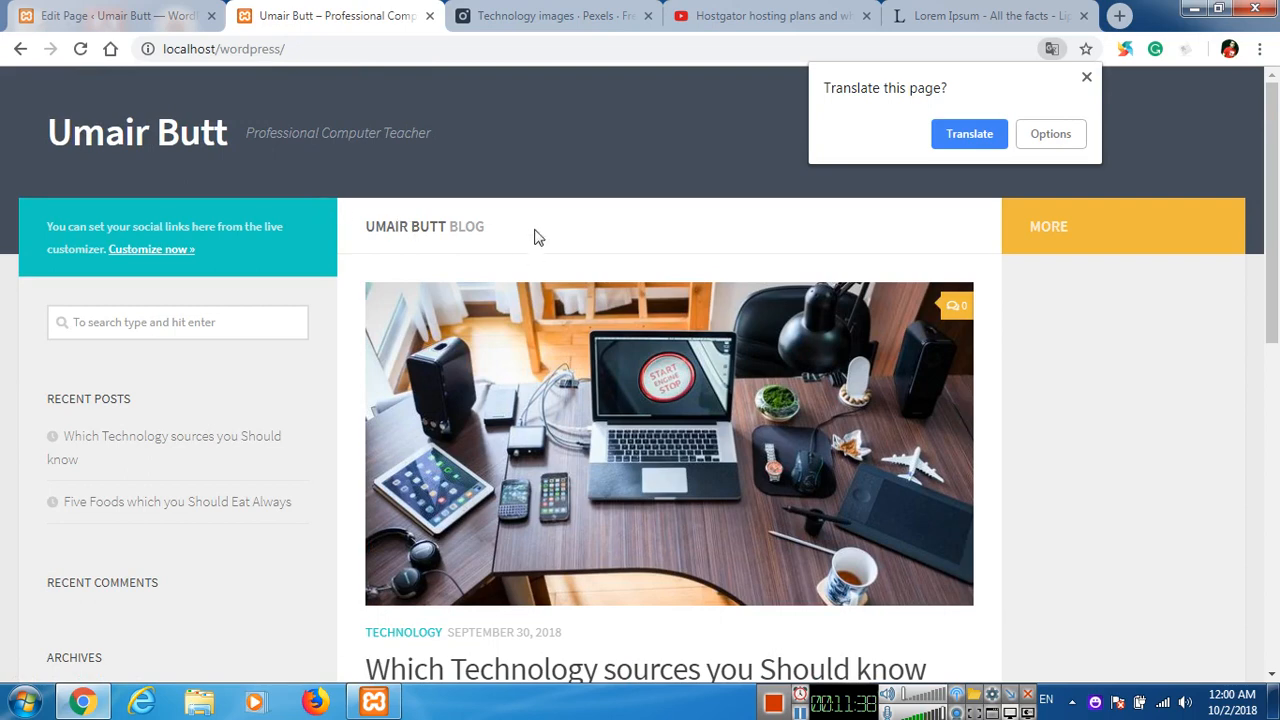
pyautogui.click(165, 18)
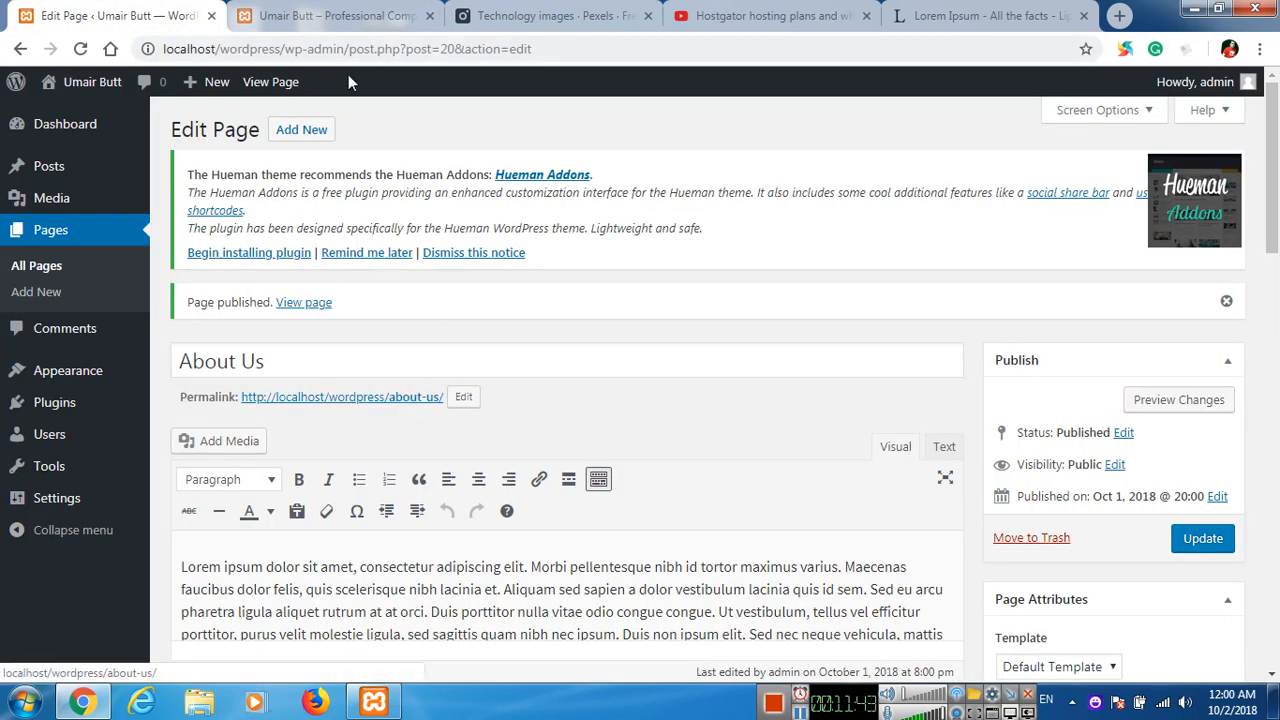
pyautogui.rightClick(408, 405)
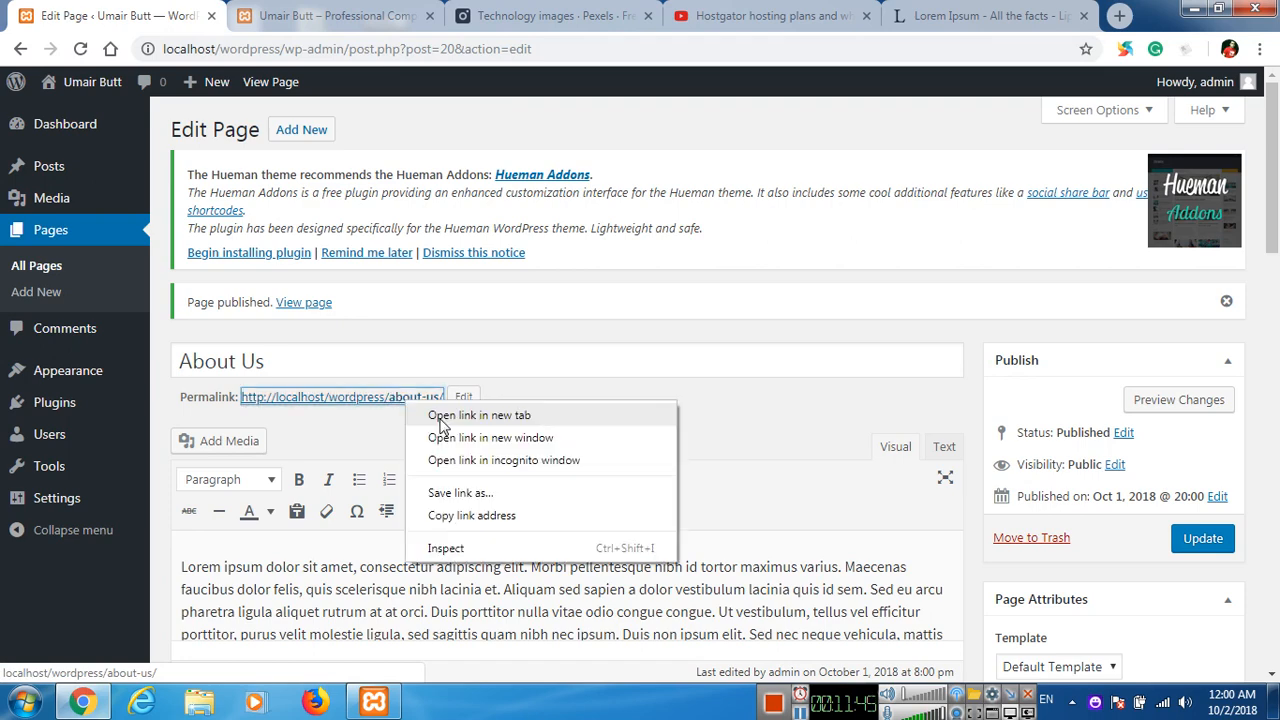
pyautogui.click(465, 414)
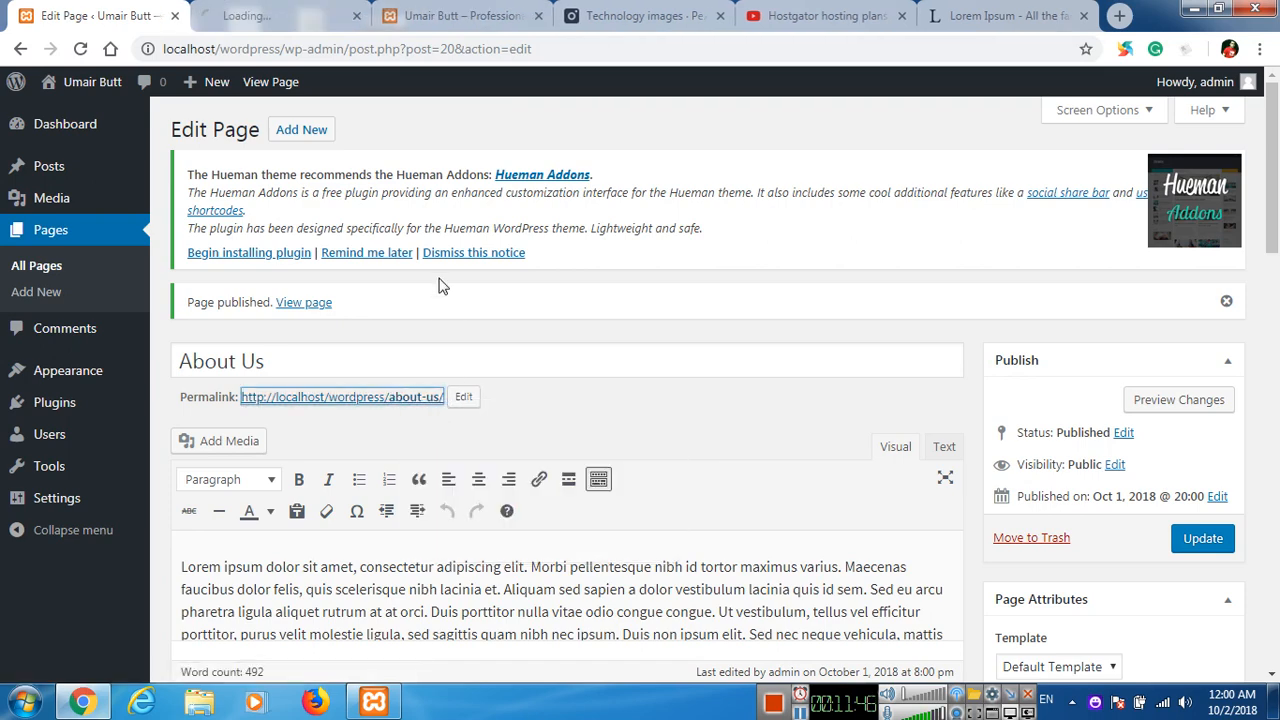
pyautogui.click(323, 12)
pyautogui.scroll(-3, 439, 383)
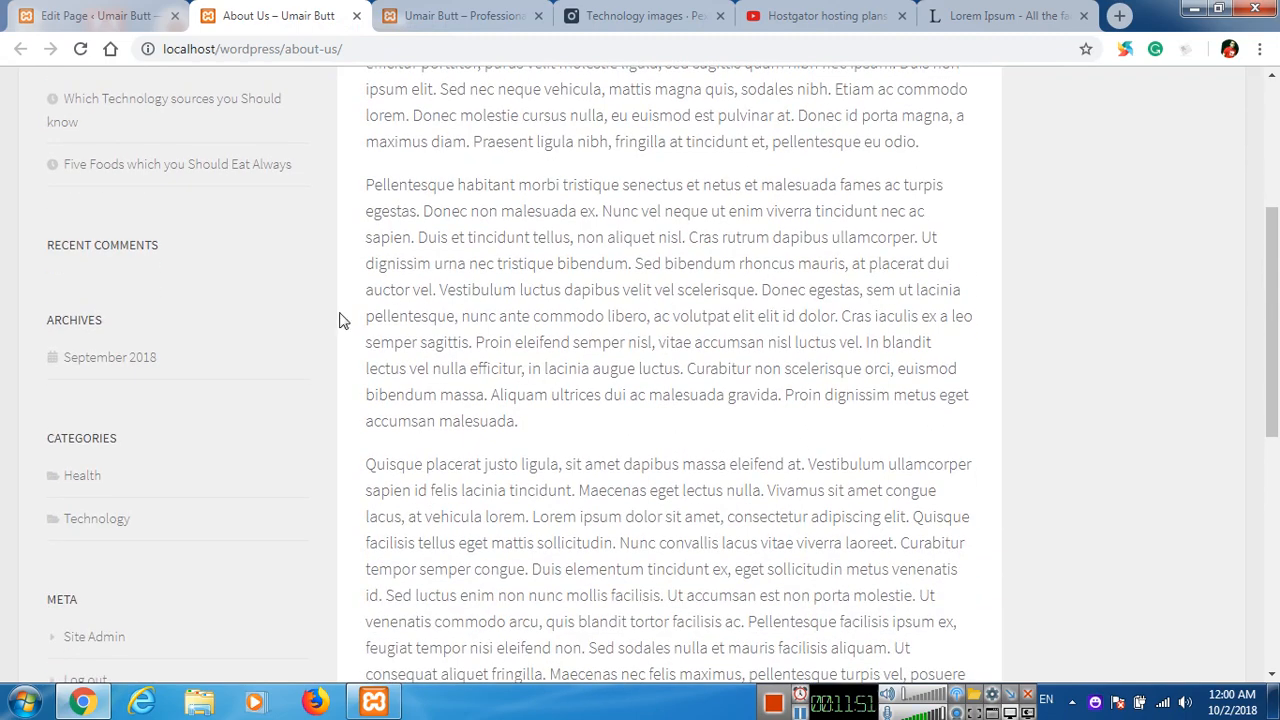
pyautogui.scroll(3, 531, 374)
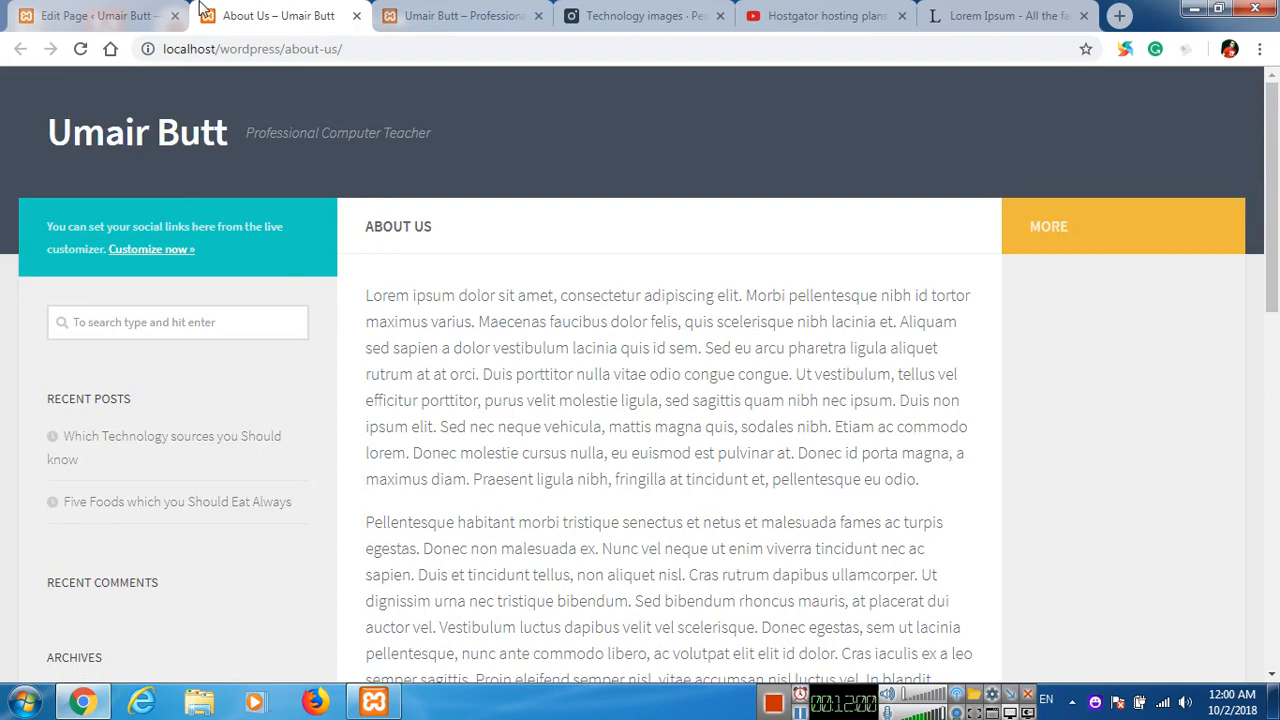
# Return to the WordPress admin and open the Comments list.
pyautogui.click(100, 15)
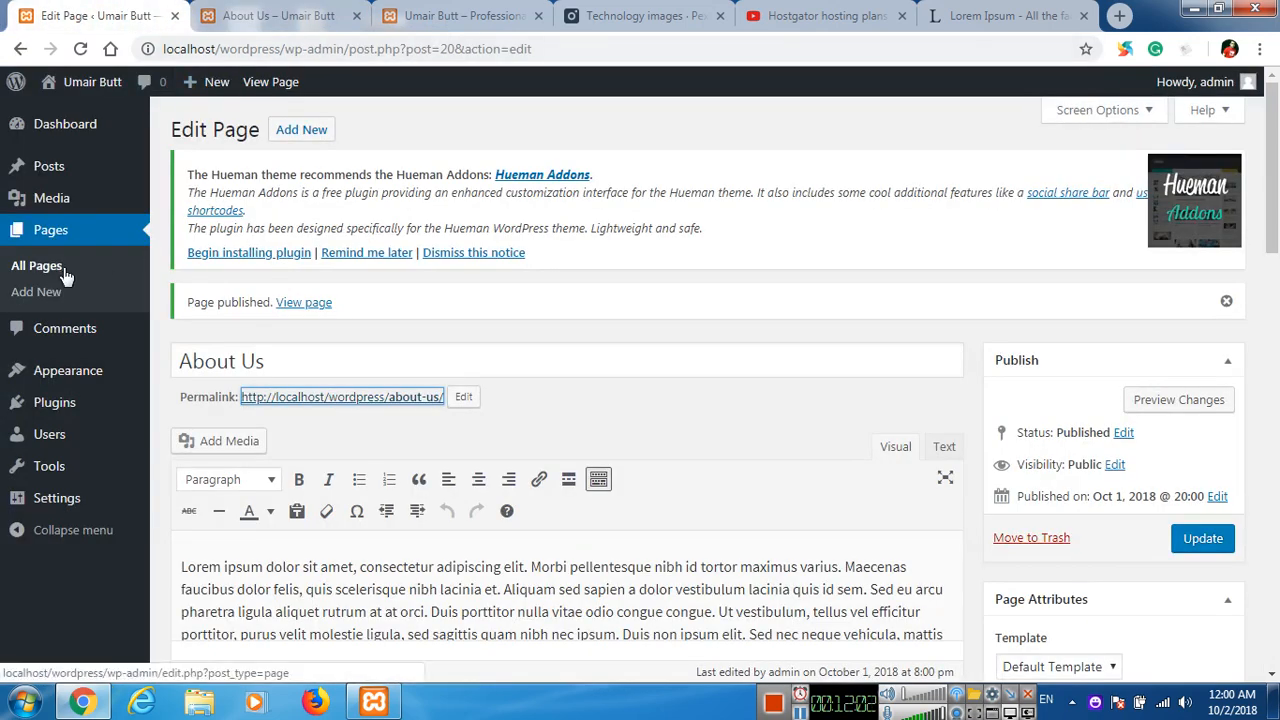
pyautogui.click(133, 330)
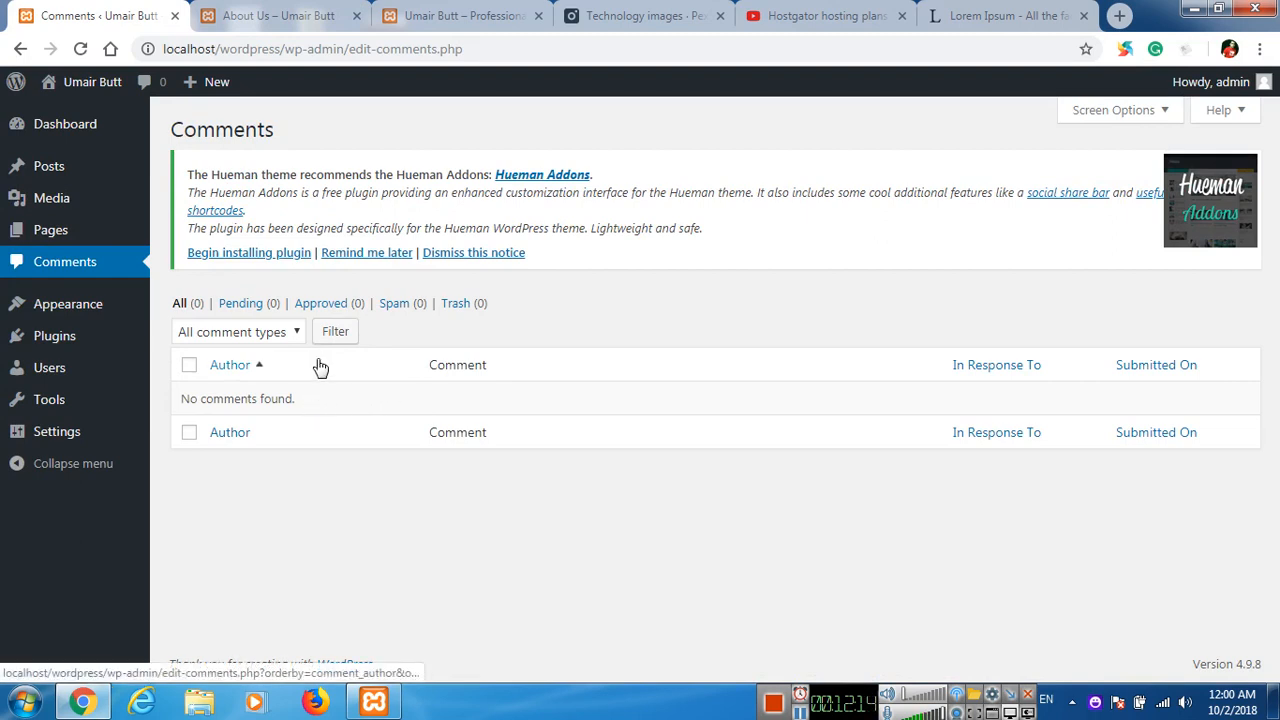
# Load localhost/wordpress in a new incognito window and open the post "Which Technology sources you Should know".
pyautogui.hotkey('ctrl', 'shift', 'n')
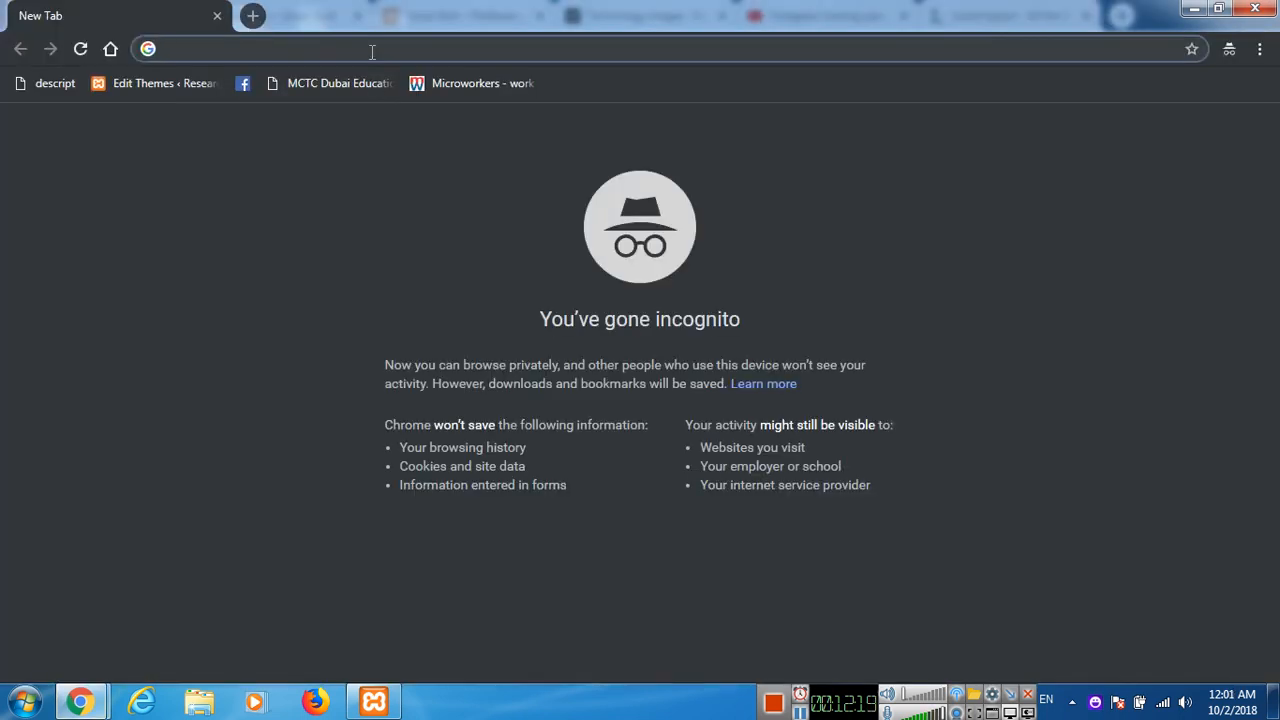
pyautogui.write('localhost')
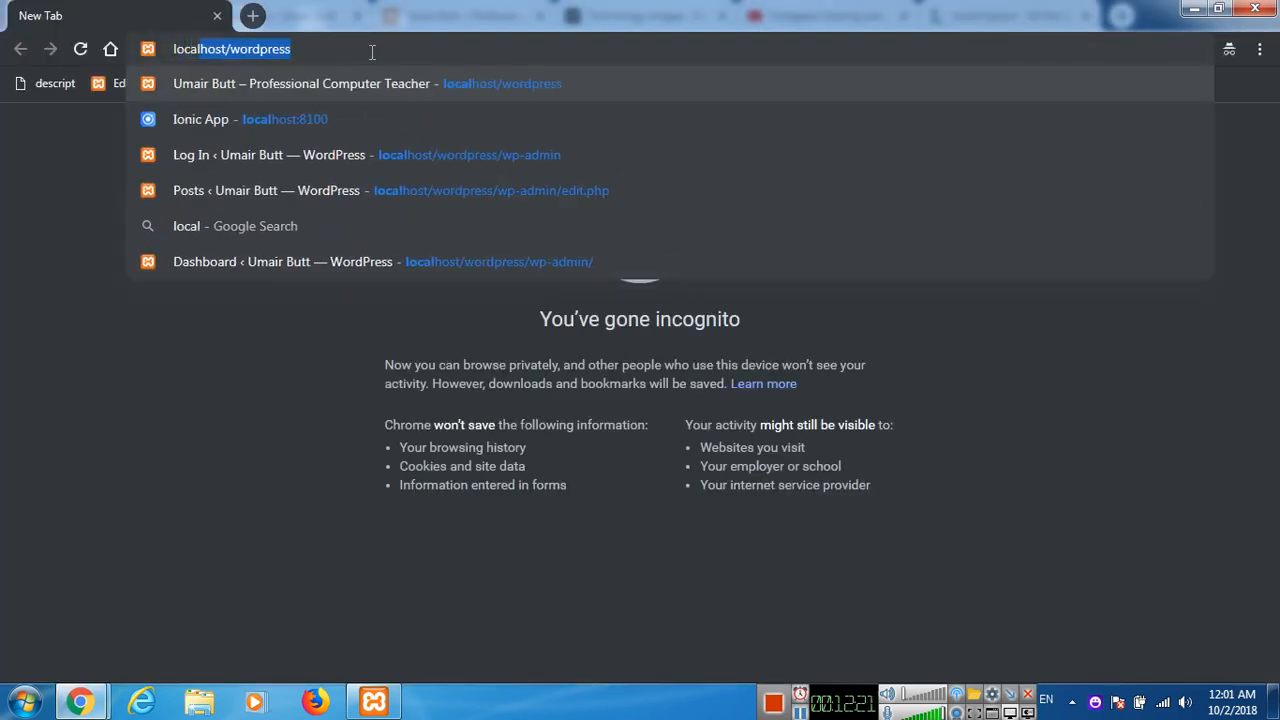
pyautogui.write('/wordpres')
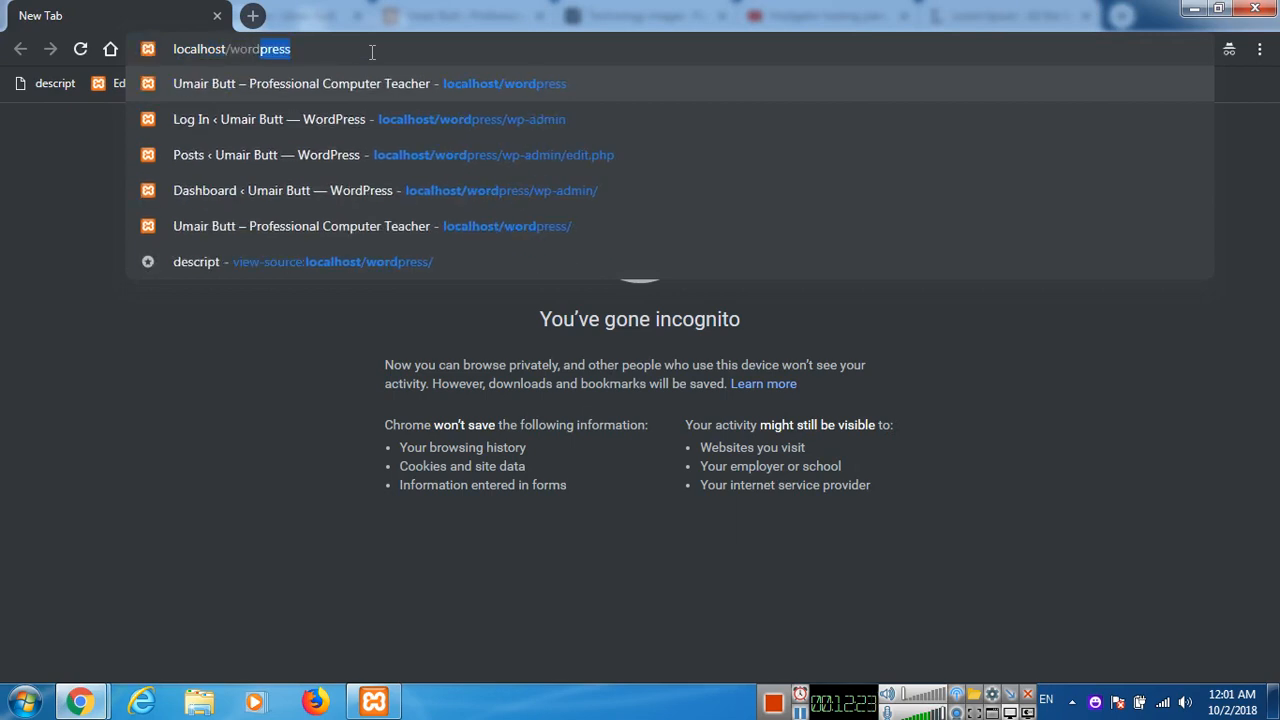
pyautogui.write('s')
pyautogui.press('Return')
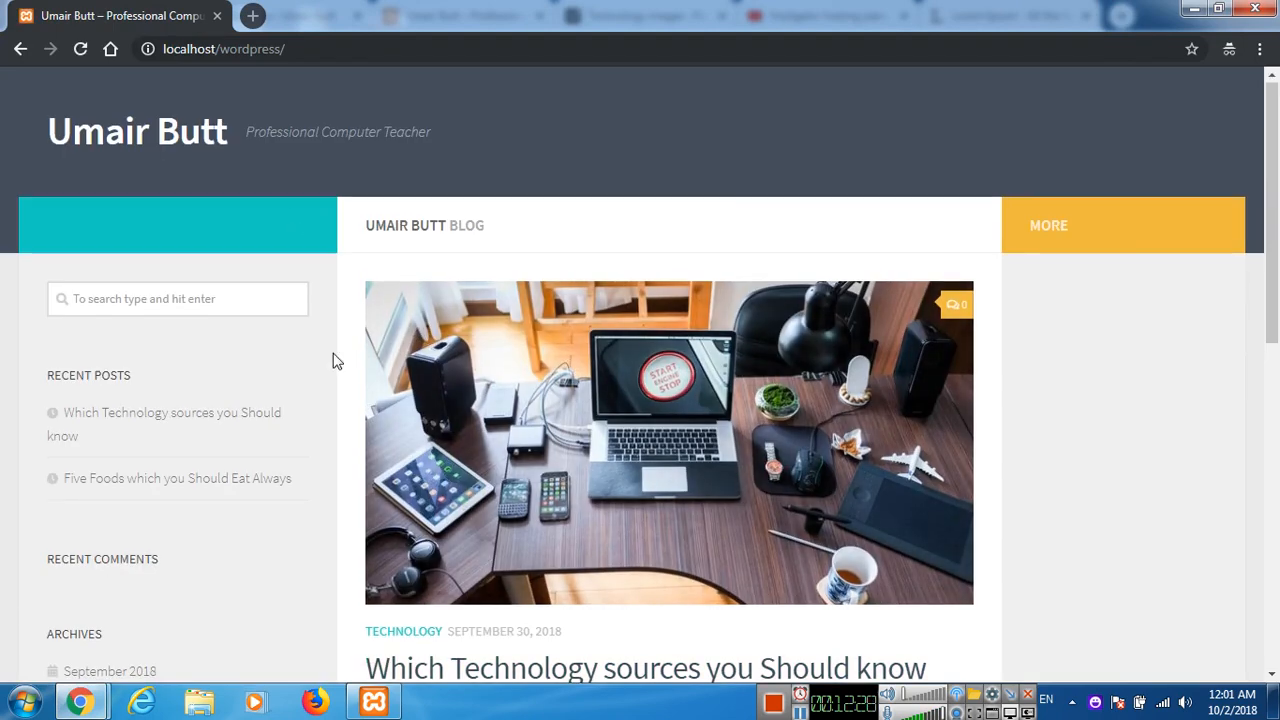
pyautogui.scroll(-2, 335, 360)
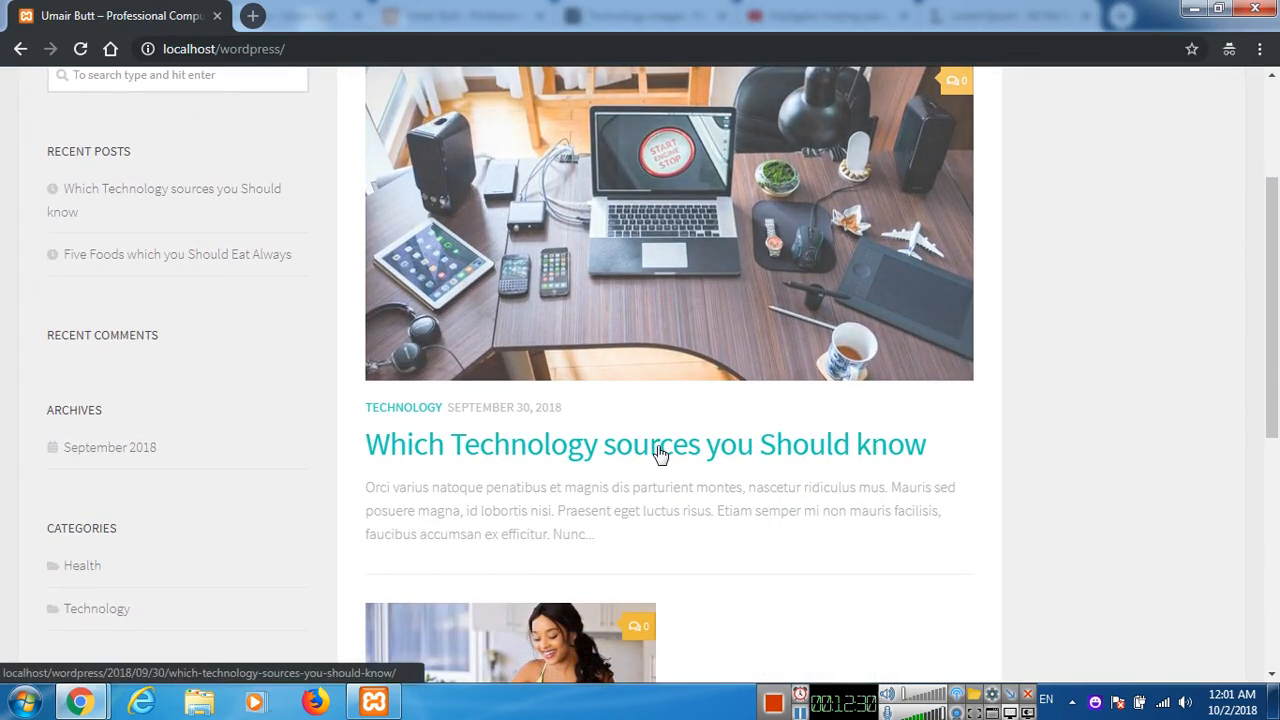
pyautogui.click(660, 453)
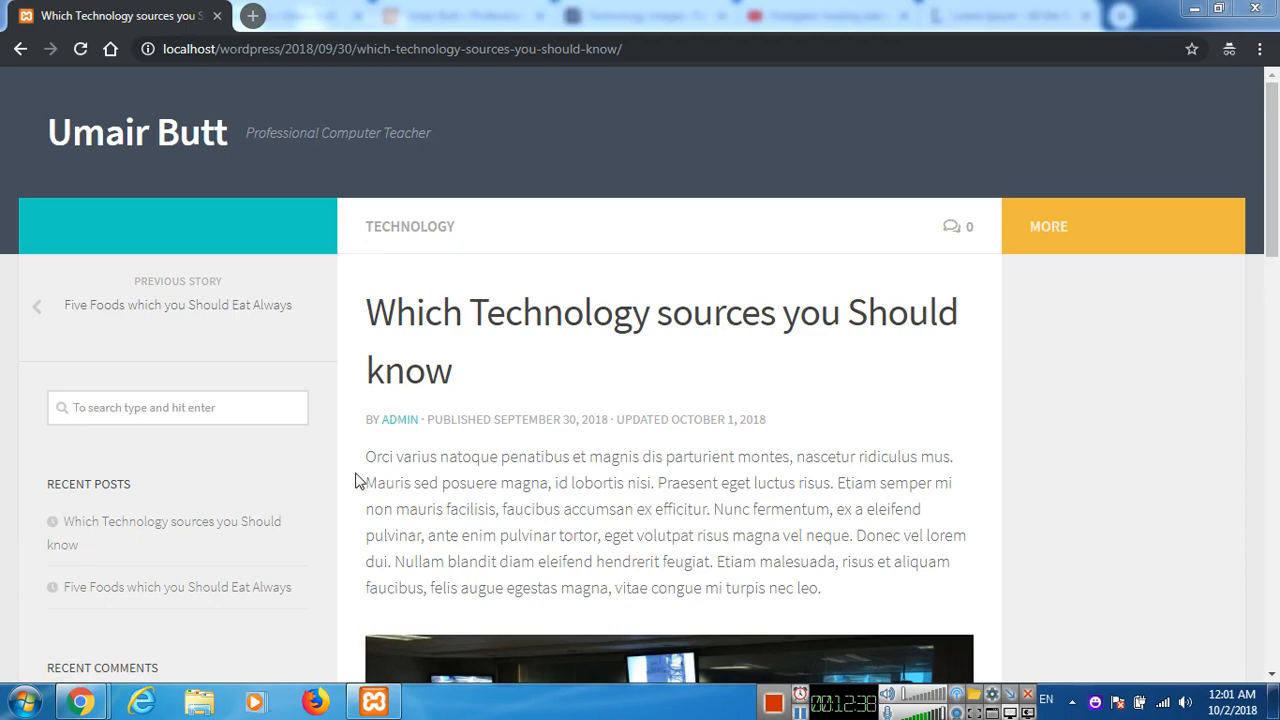
# Fill in the commenter's name, e-mail address and website in the post's Leave a Reply form.
pyautogui.moveTo(1272, 170); pyautogui.dragTo(1277, 512)
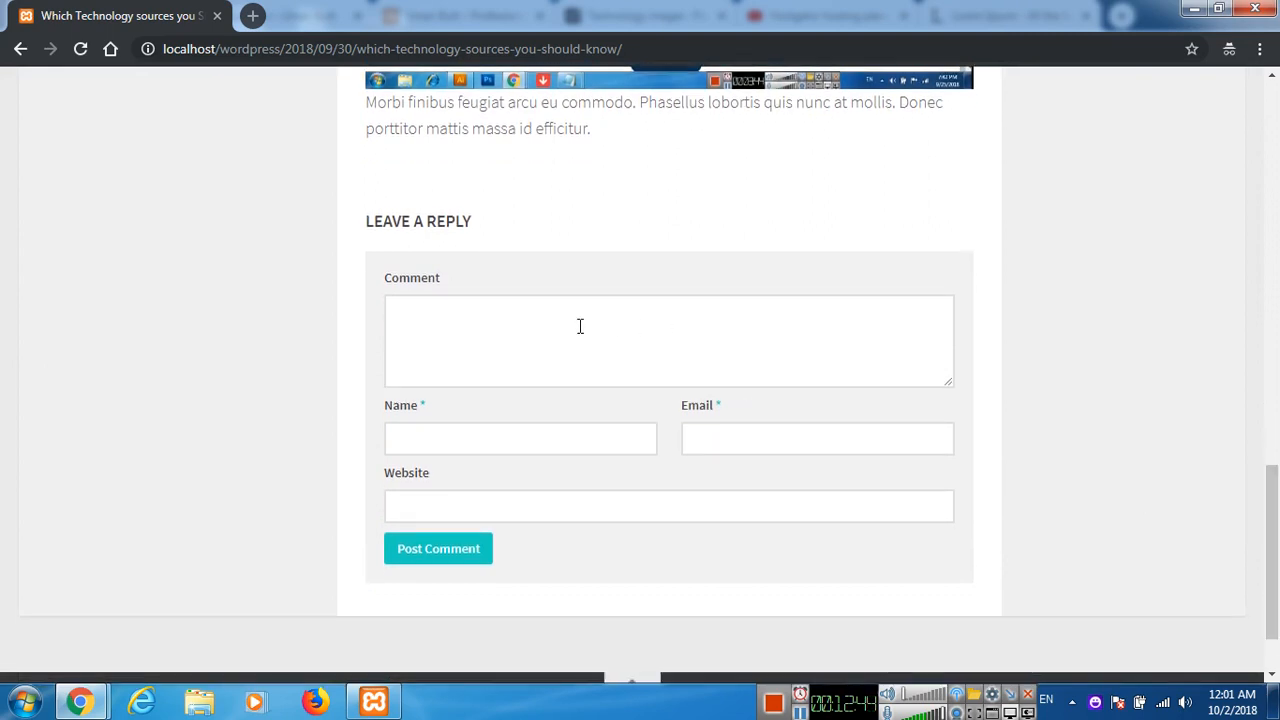
pyautogui.click(571, 427)
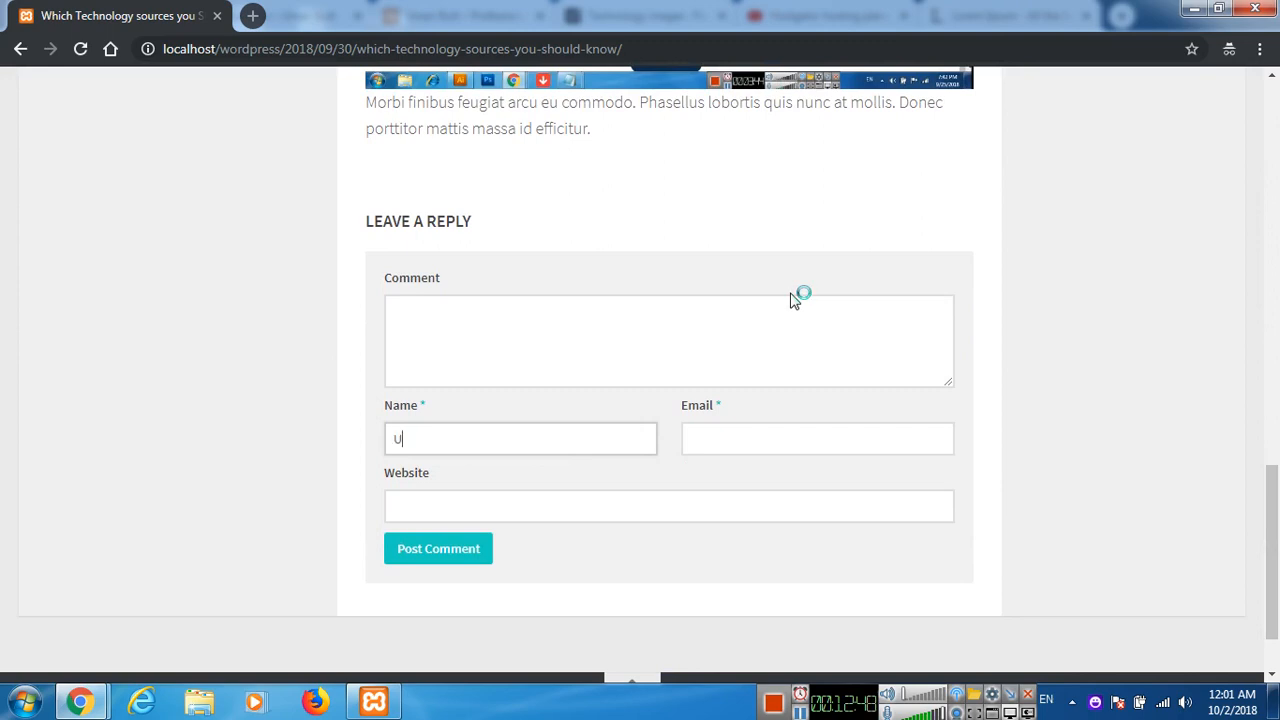
pyautogui.press('Tab')
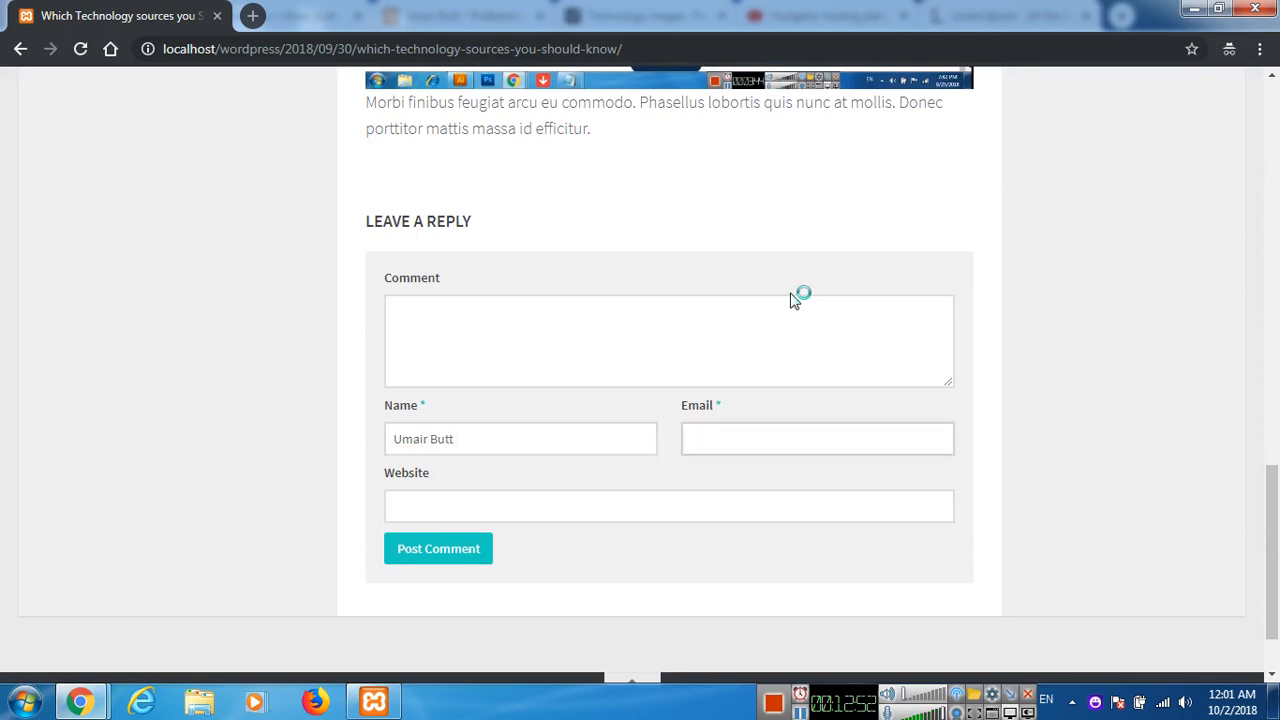
pyautogui.press('Tab')
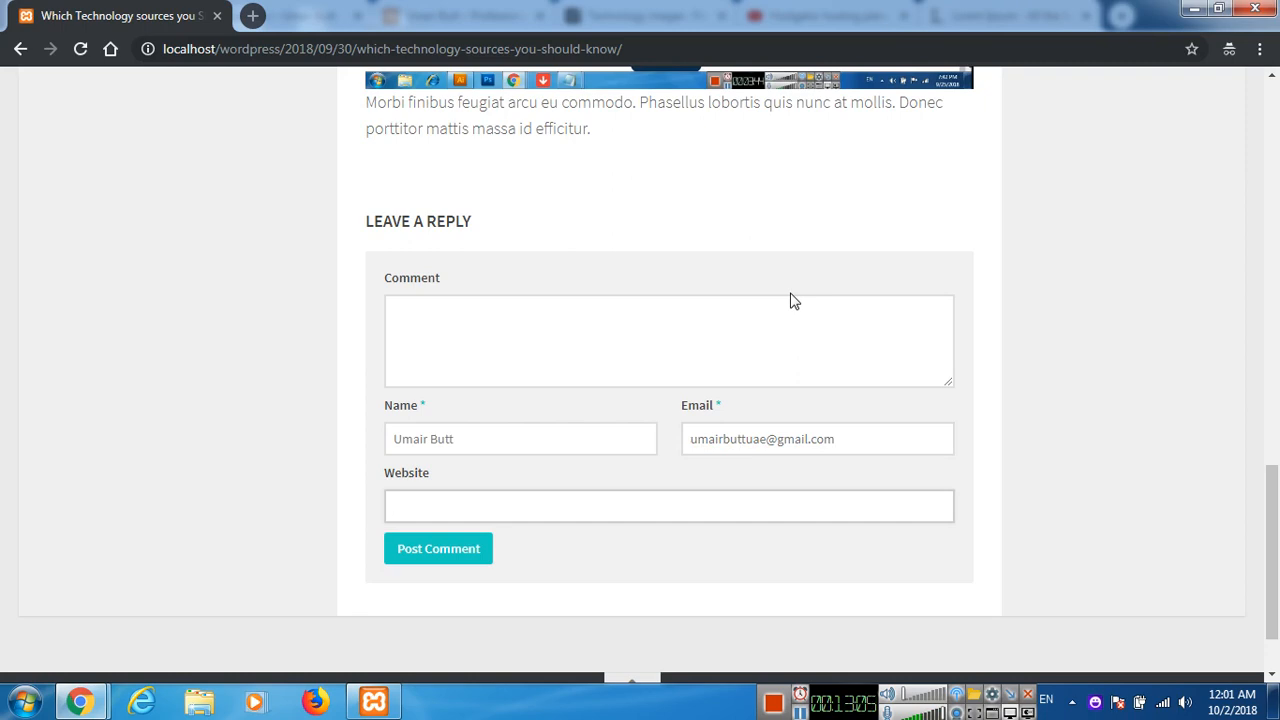
pyautogui.write('https://')
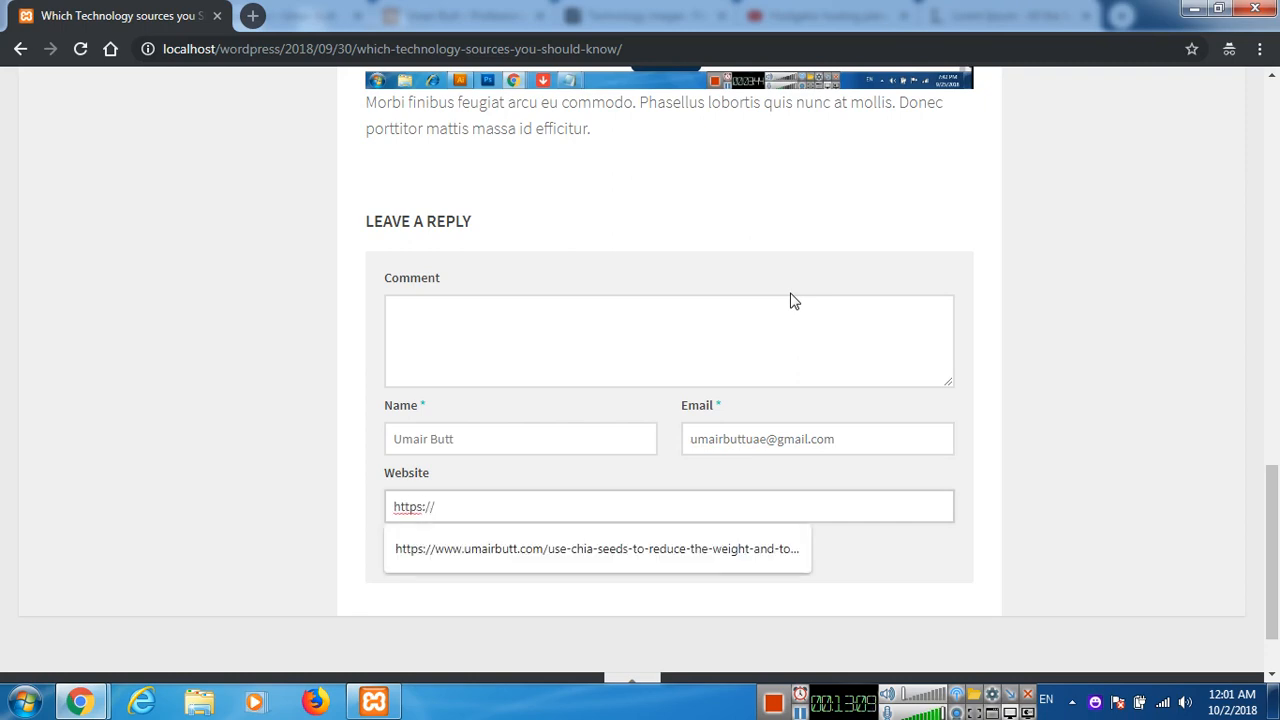
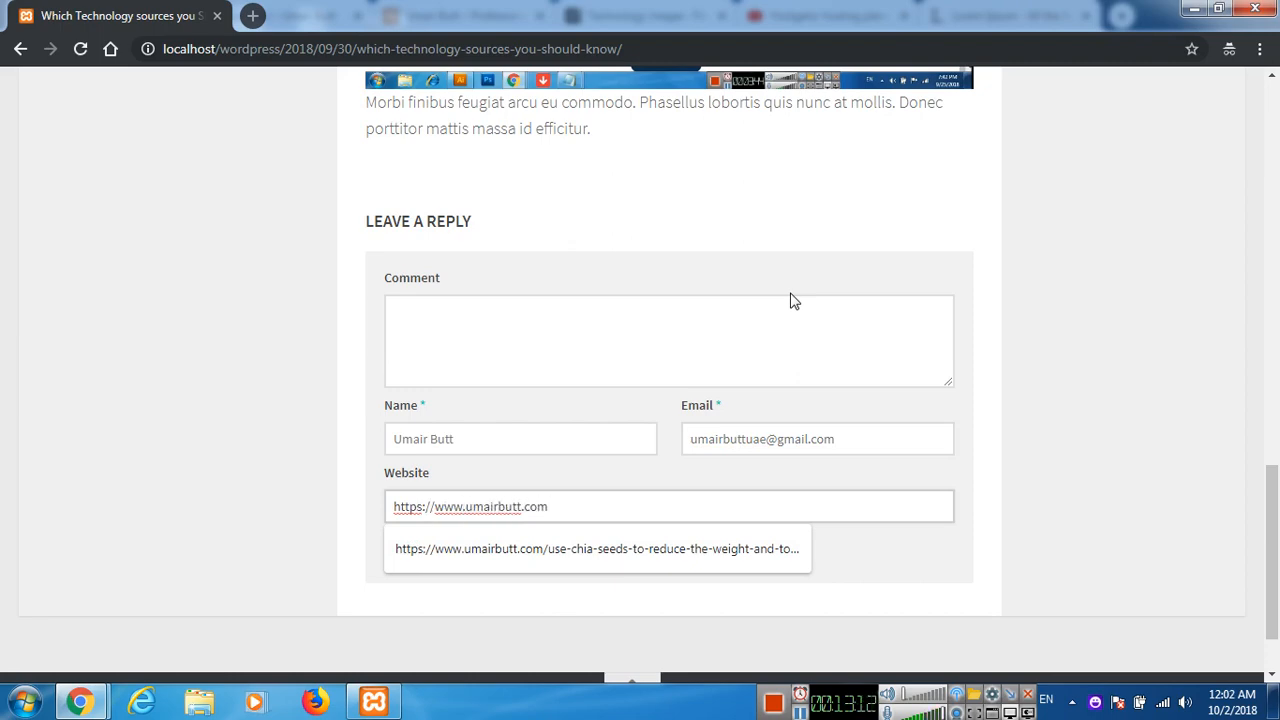
# Post the comment "Actually i was searching for the technology content and finally i have found here. Thanks for sharing.".
pyautogui.click(583, 349)
pyautogui.scroll(10, 400, 389)
pyautogui.scroll(4, 398, 402)
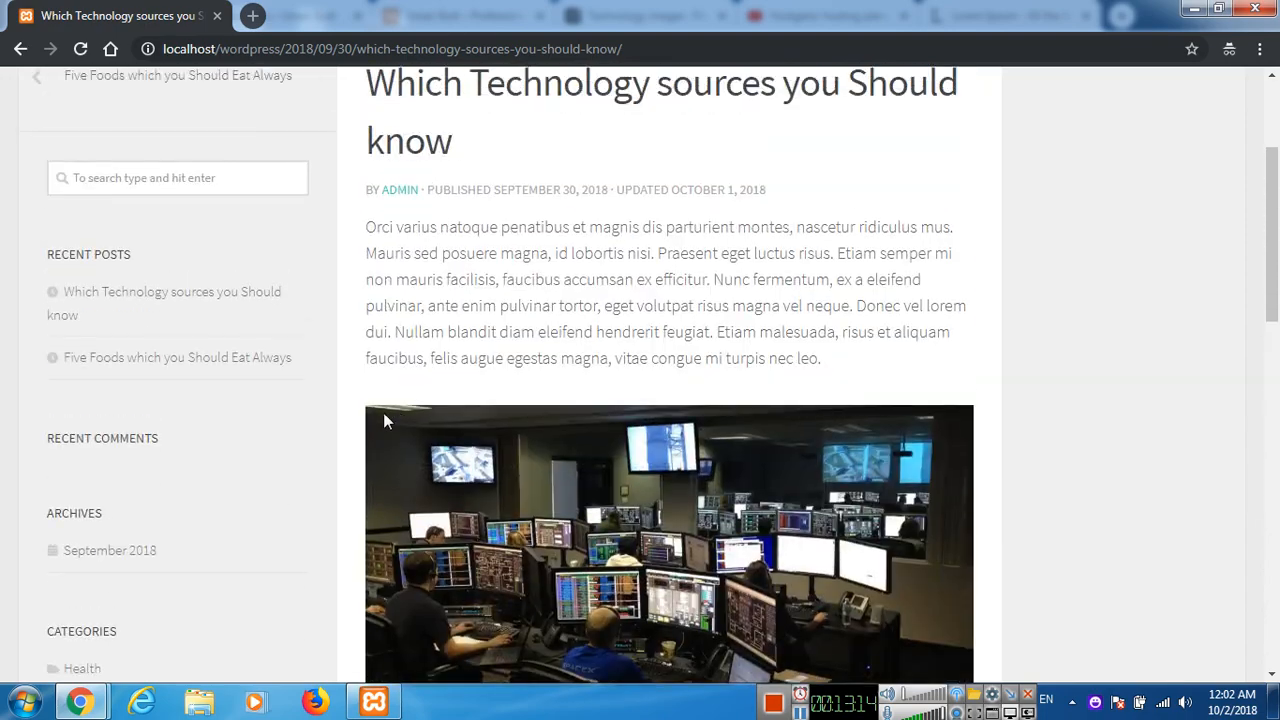
pyautogui.scroll(-14, 365, 400)
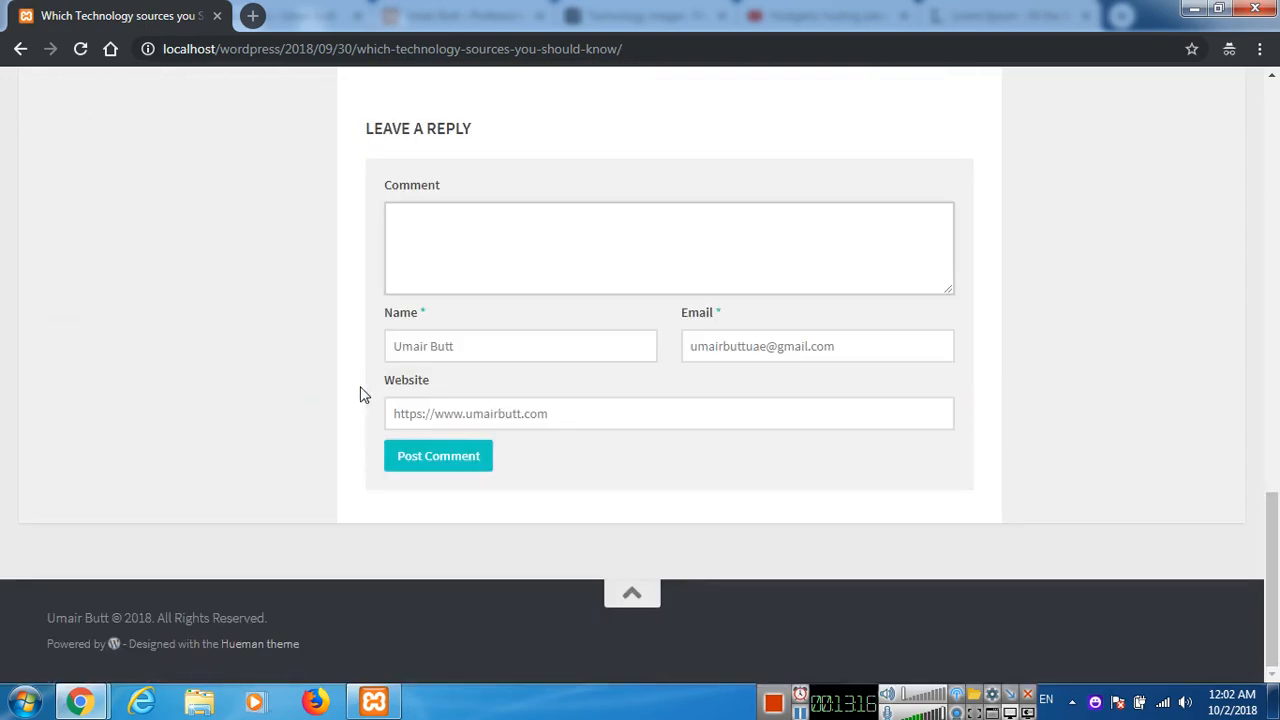
pyautogui.write('Actually i was seacching fo')
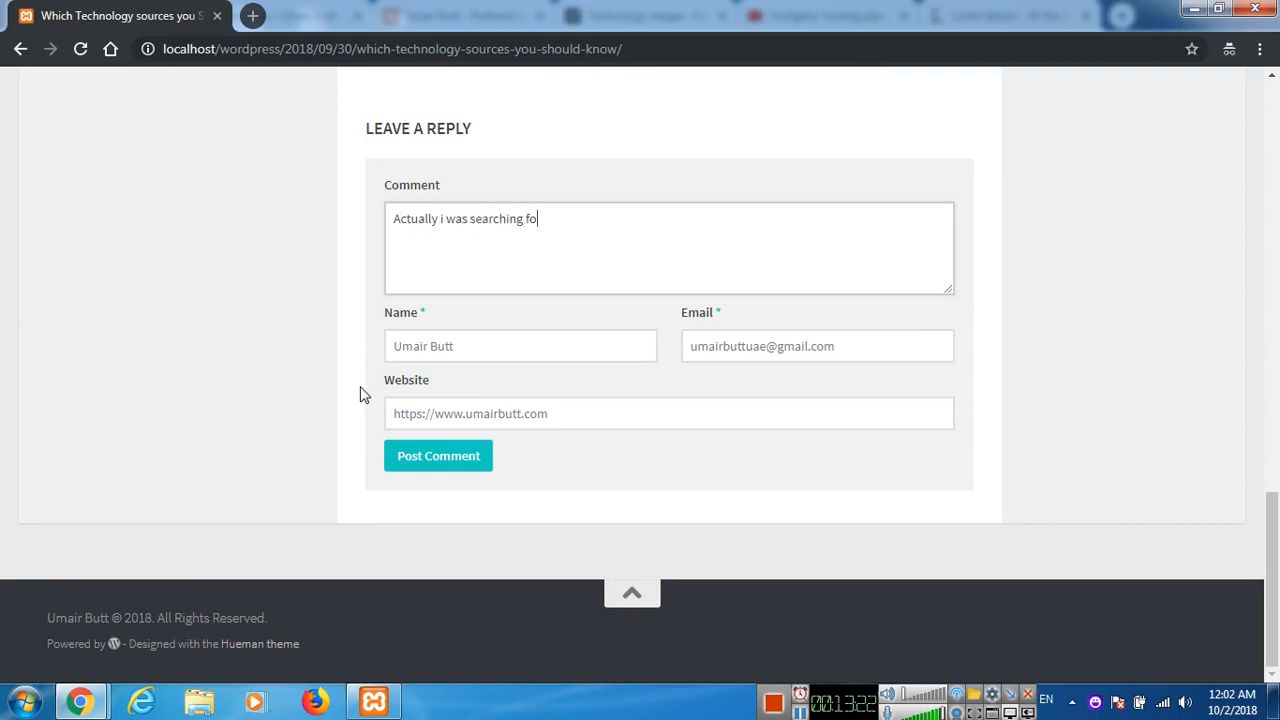
pyautogui.write('r the technology')
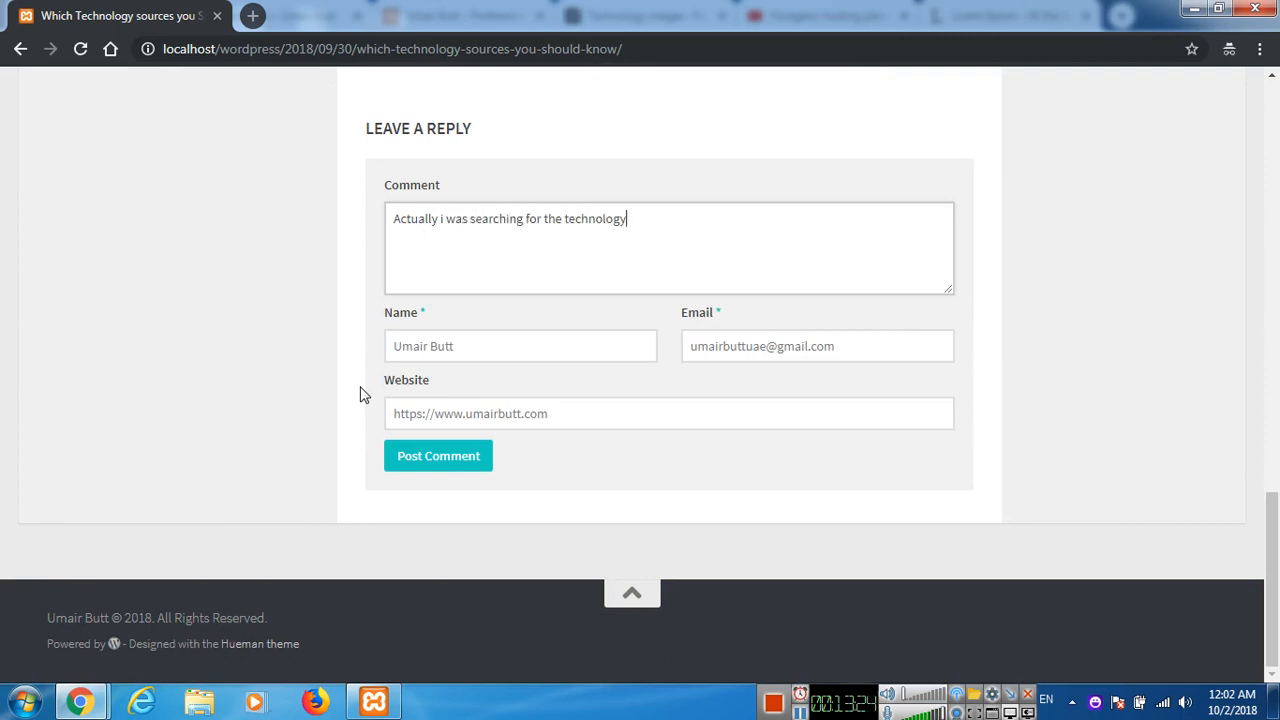
pyautogui.write(' content and finally i have found')
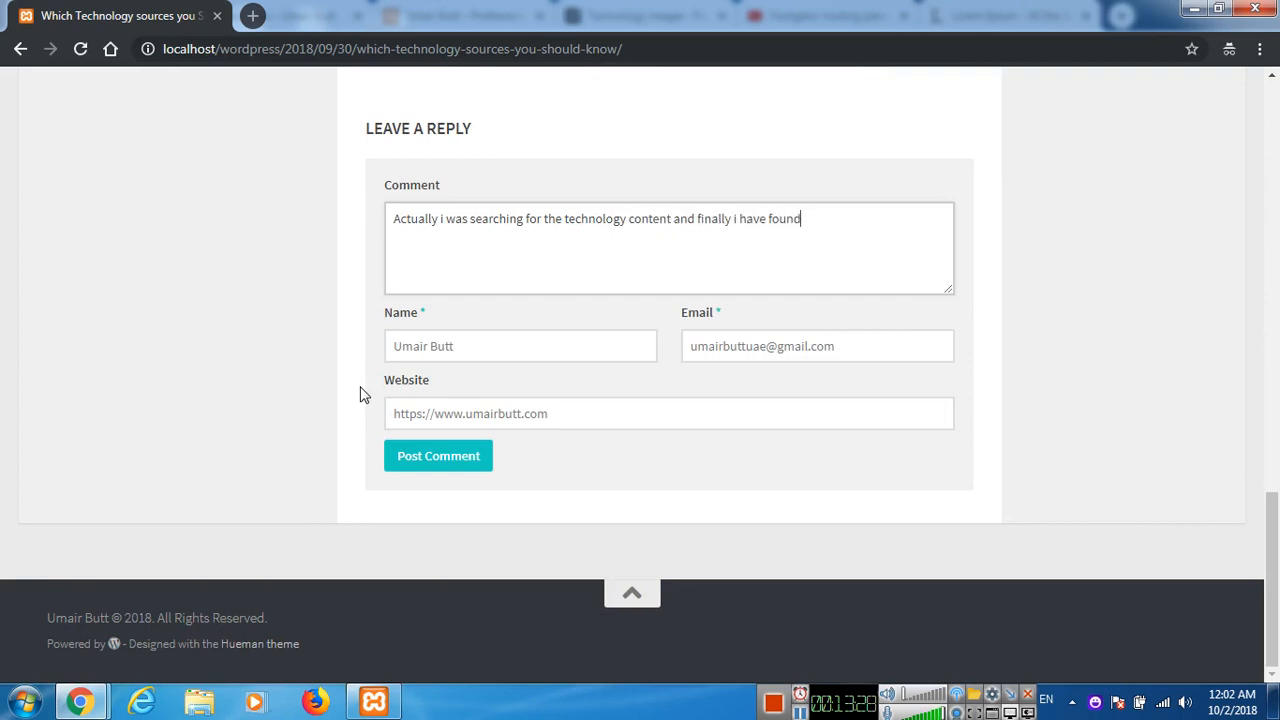
pyautogui.write(' here. Than')
pyautogui.write('ks for sharing.')
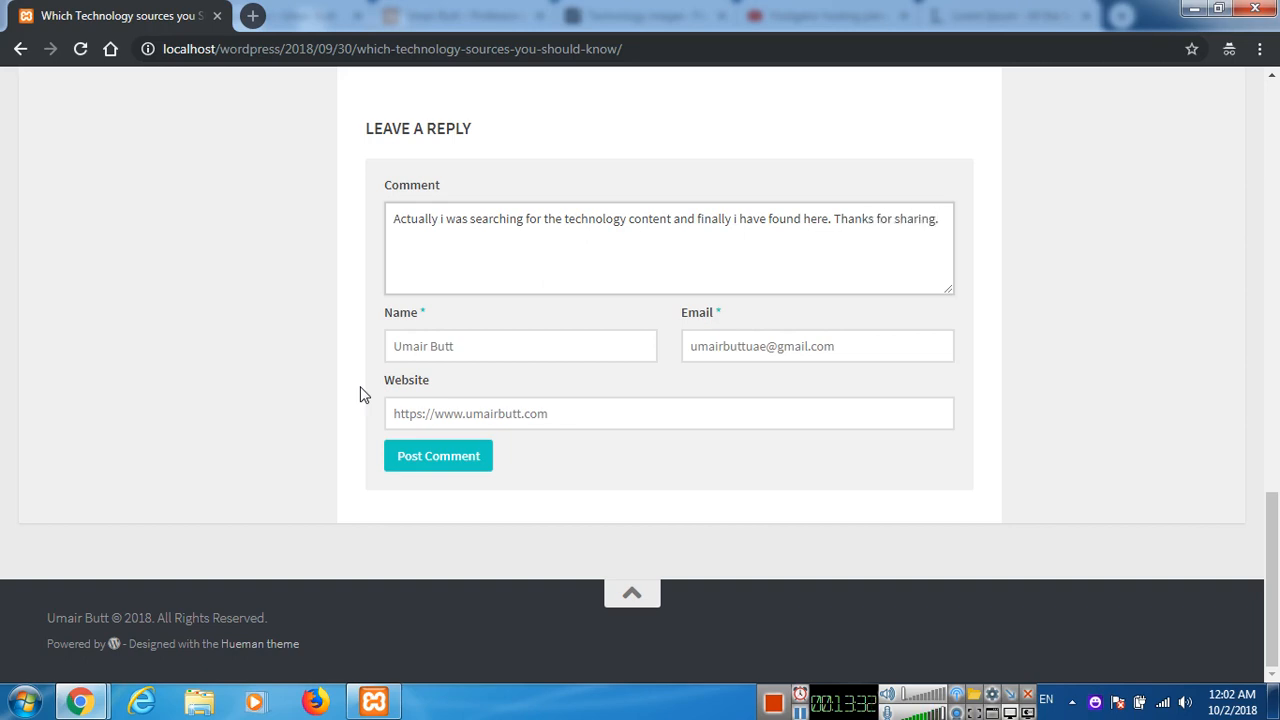
pyautogui.click(417, 471)
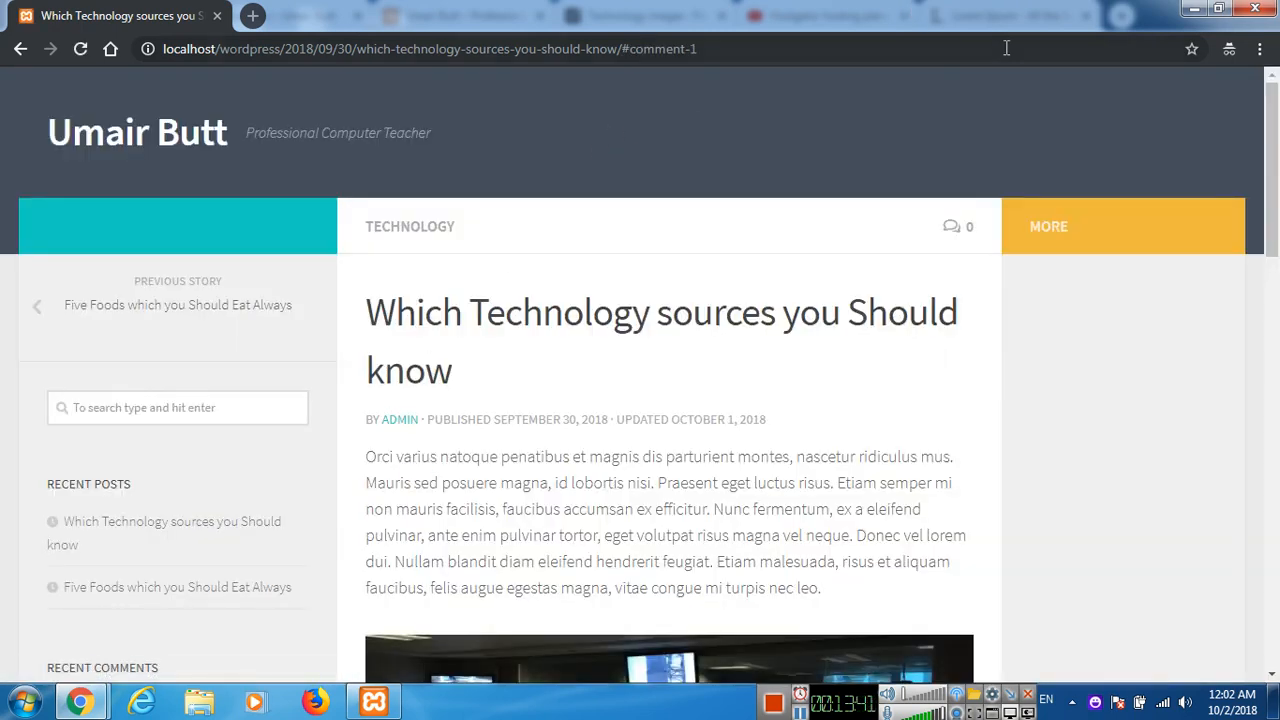
# Minimize the incognito window and reload the Comments list in the WordPress admin to view the submitted comment.
pyautogui.click(1195, 10)
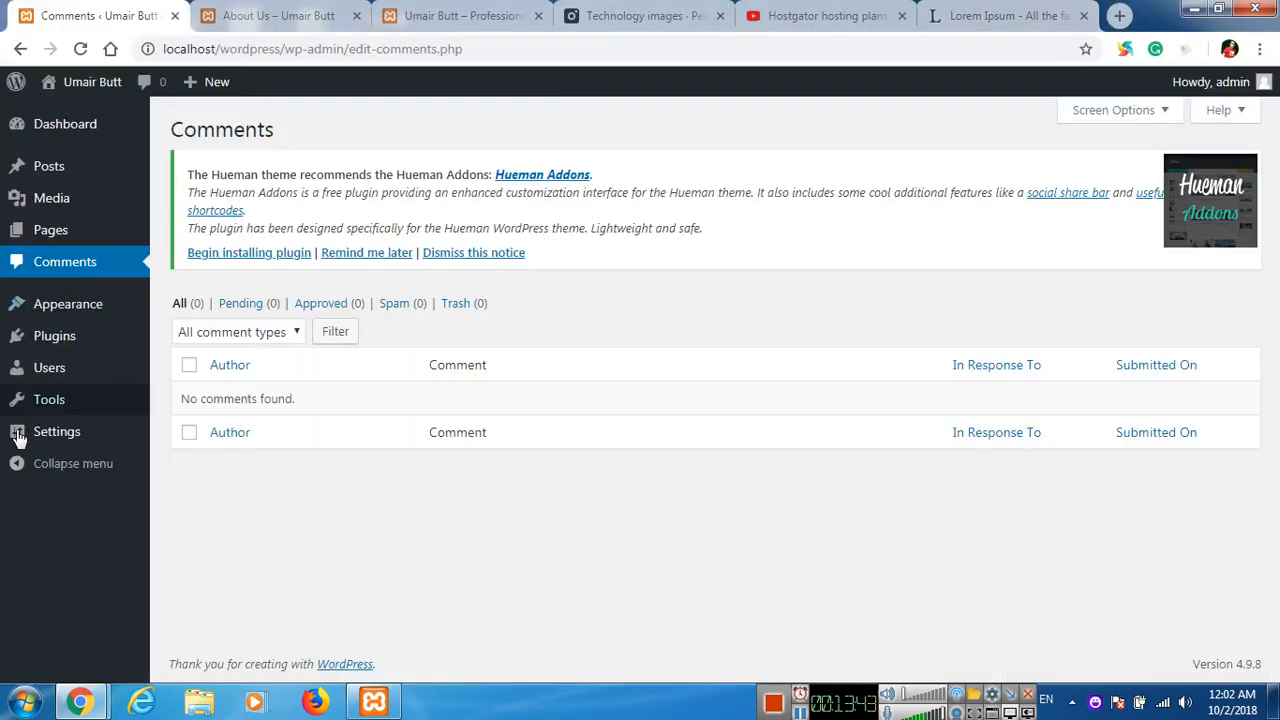
pyautogui.click(86, 270)
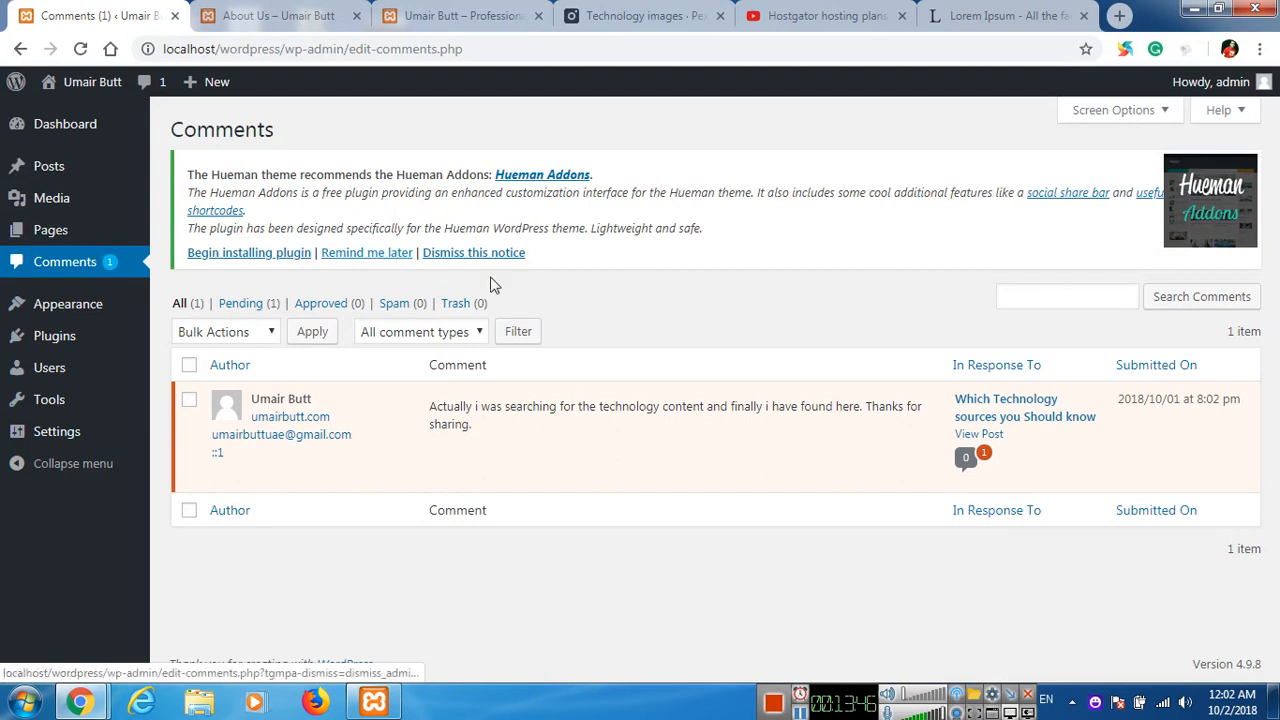
# Approve the pending visitor comment, and reload the post in the incognito window to view it in the comments section.
pyautogui.moveTo(513, 400)
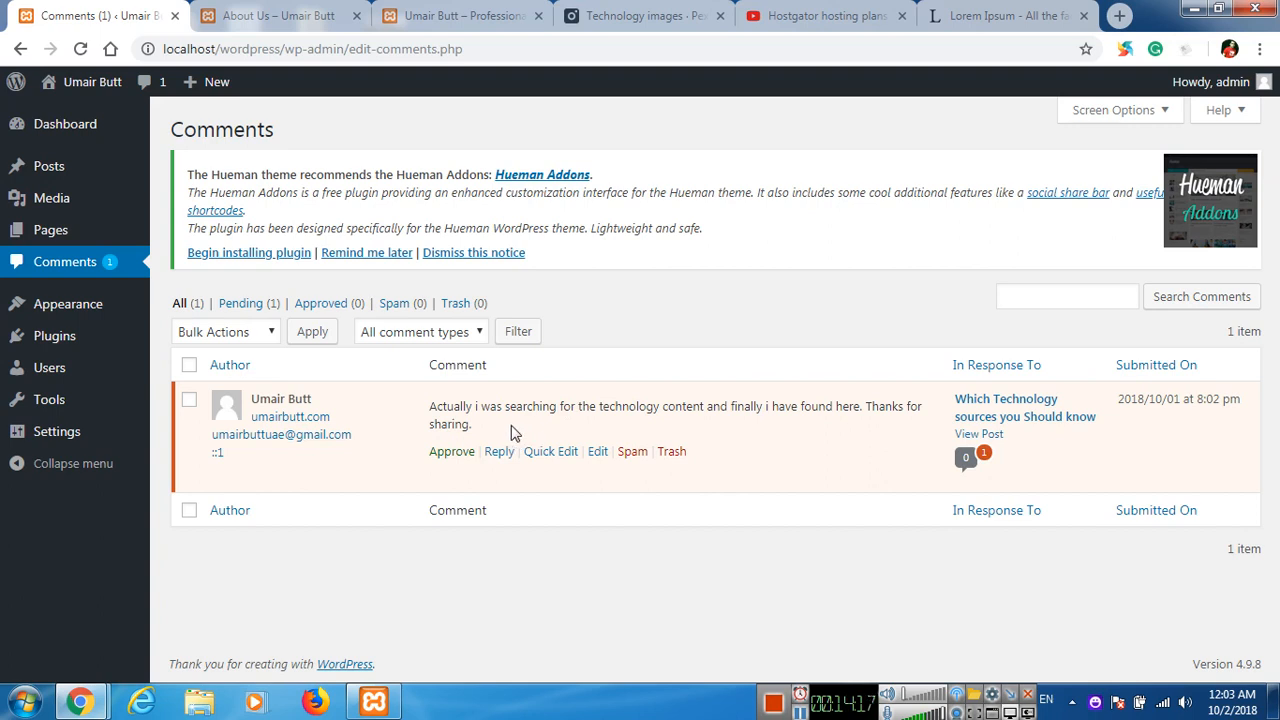
pyautogui.click(453, 453)
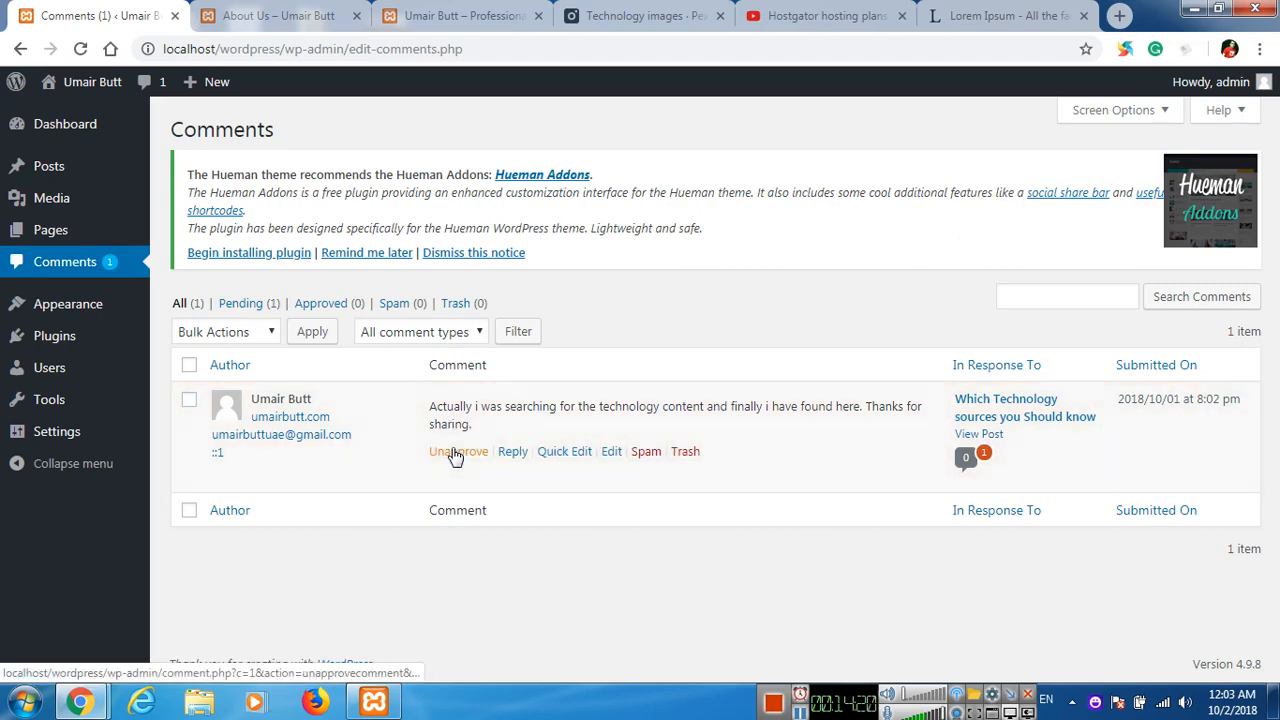
pyautogui.hotkey('alt', 'Tab')
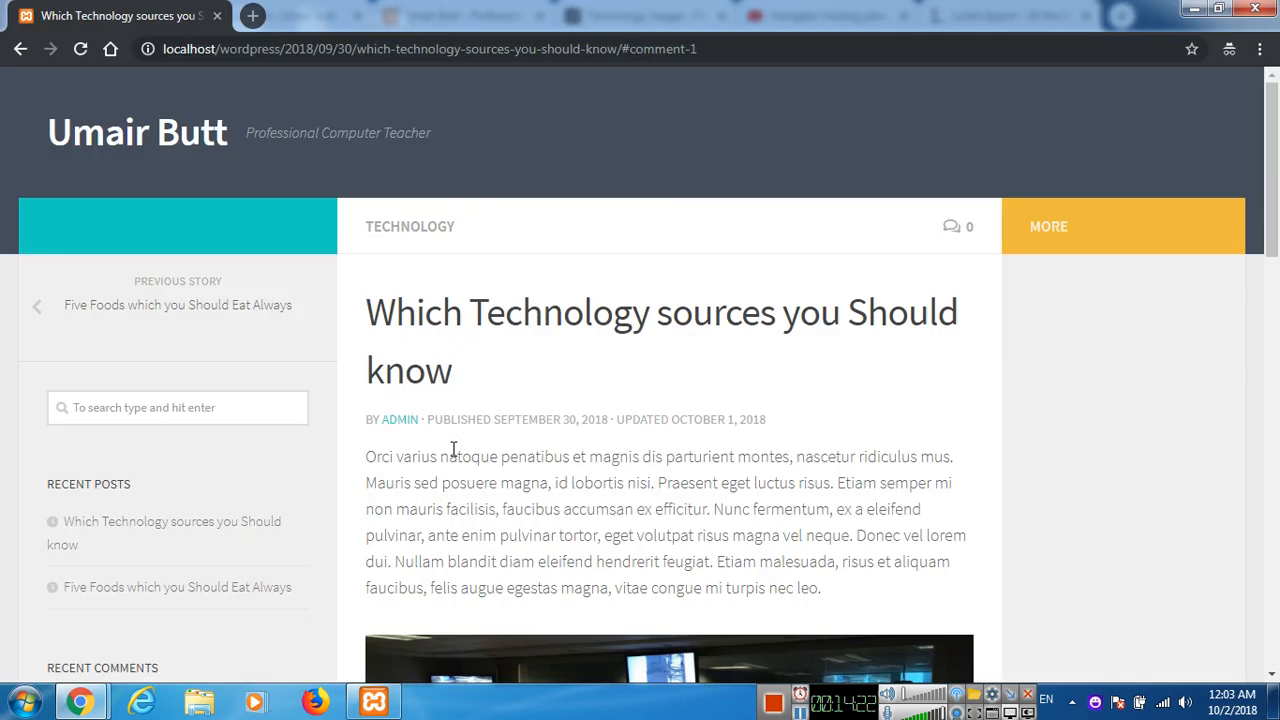
pyautogui.scroll(-20, 430, 410)
pyautogui.scroll(3, 350, 360)
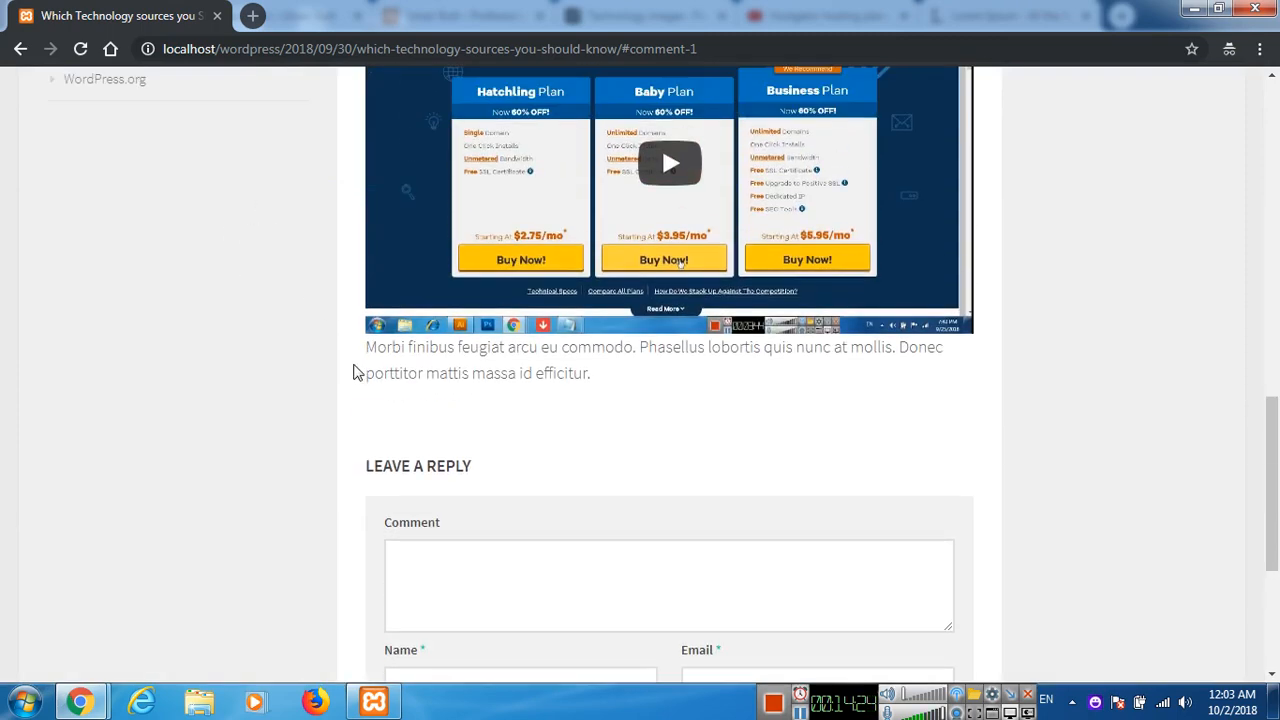
pyautogui.click(79, 52)
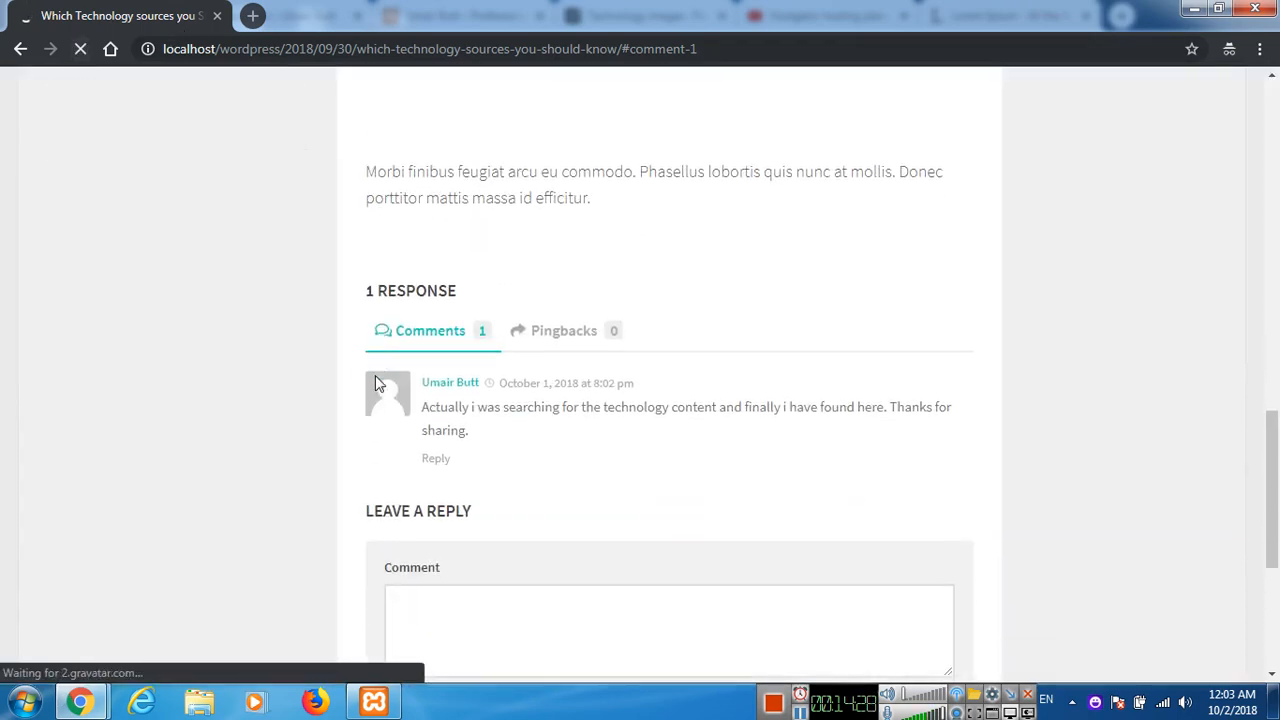
pyautogui.scroll(-2, 480, 411)
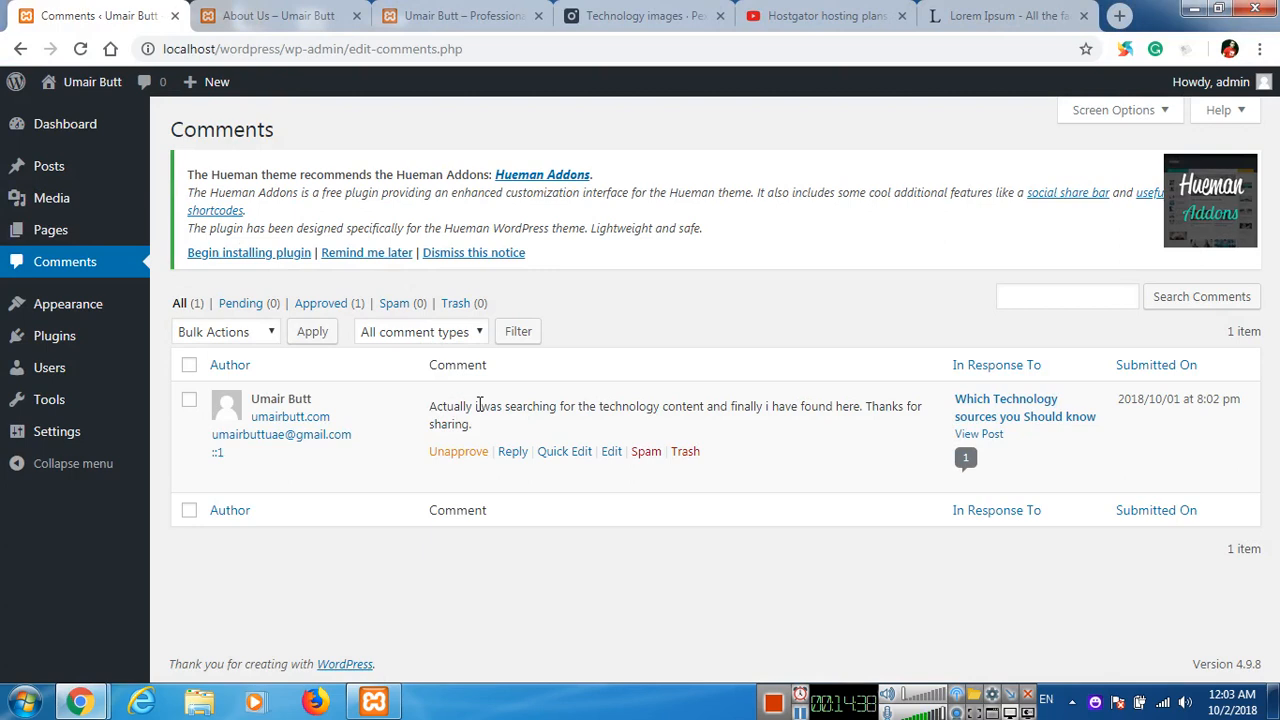
# Reply to the visitor's comment from the admin Comments list with "Thanks a lot for your feedback.".
pyautogui.click(514, 454)
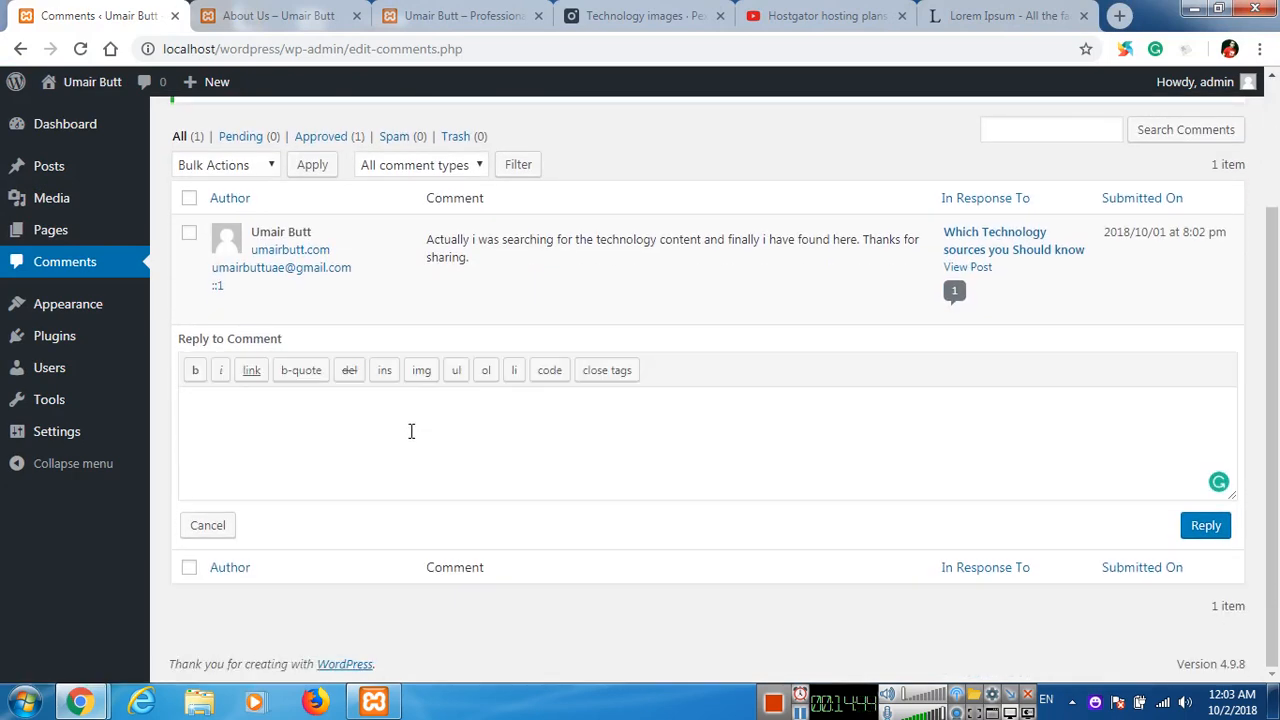
pyautogui.write('Thanks a lot for your feedback.')
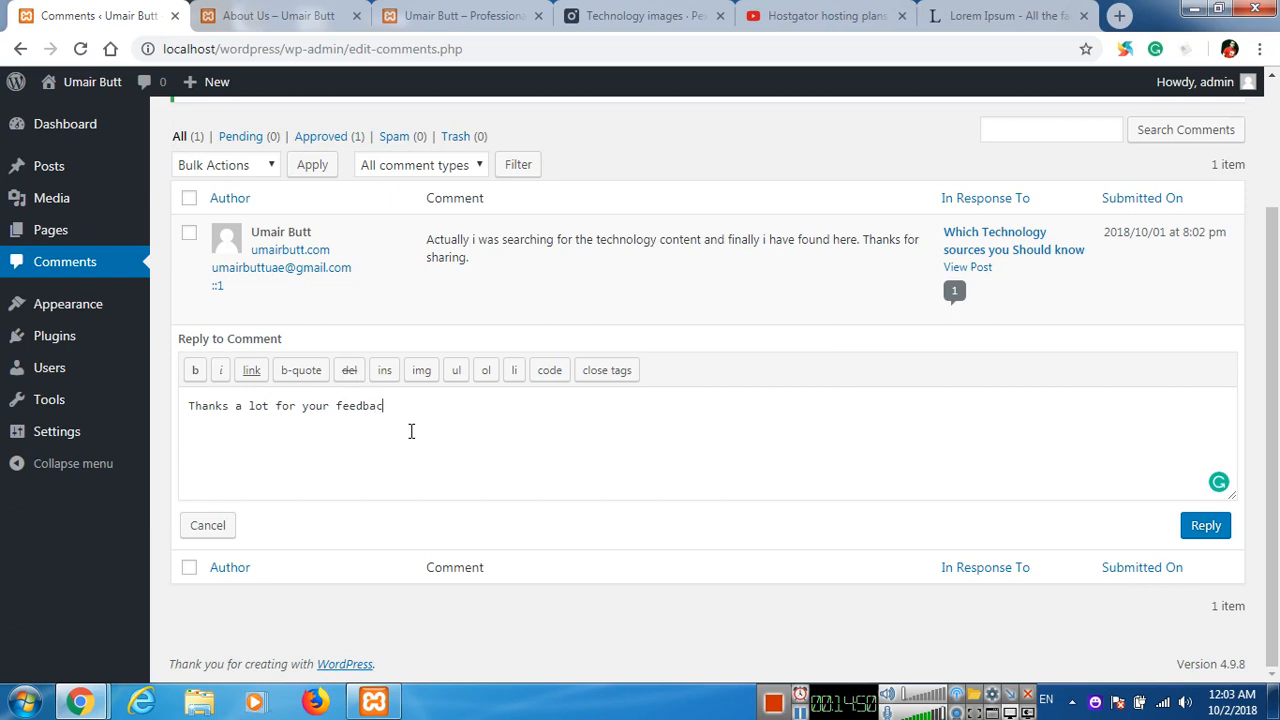
pyautogui.click(1207, 530)
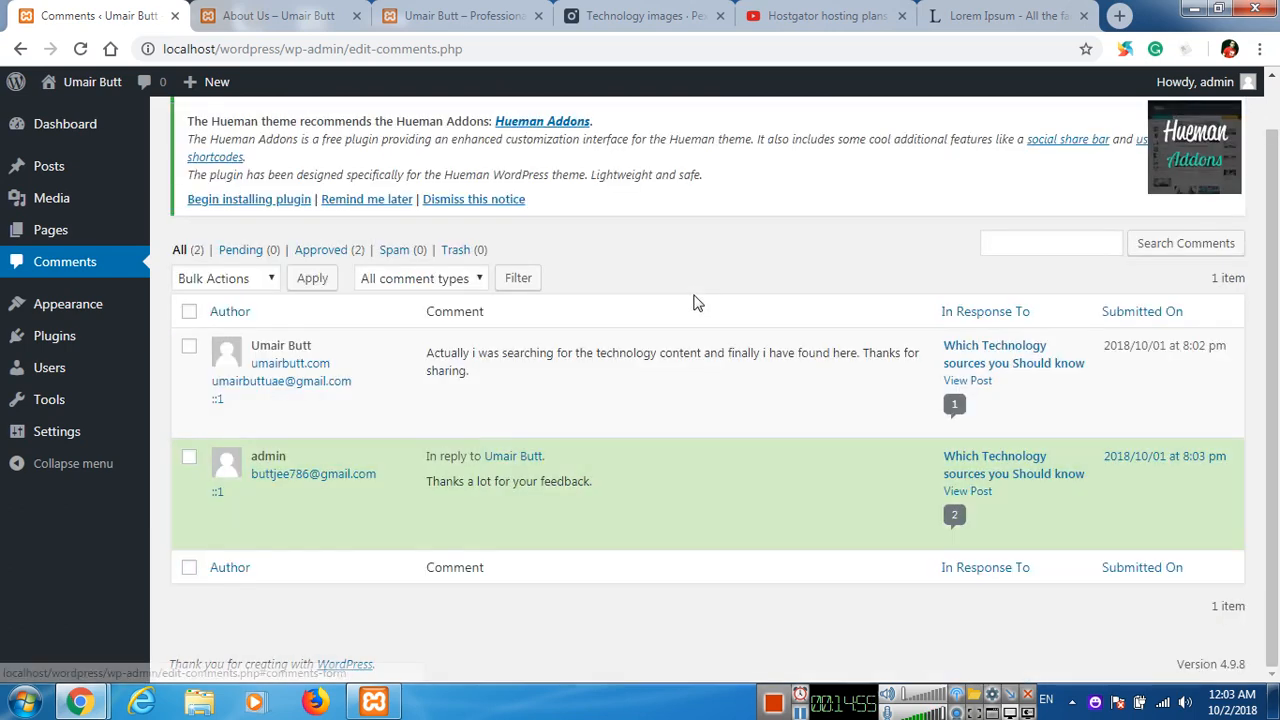
# Reload the post in the incognito window to check the admin's reply, and return to the Comments list.
pyautogui.hotkey('alt', 'Tab')
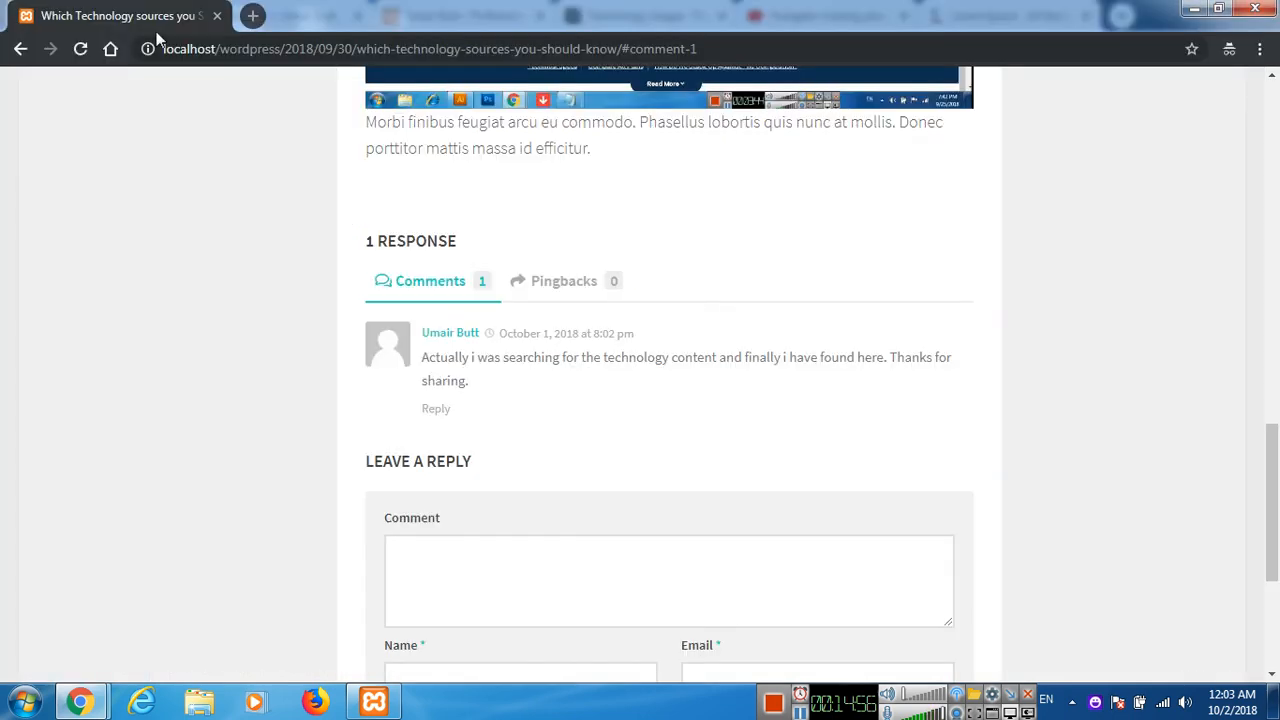
pyautogui.click(82, 50)
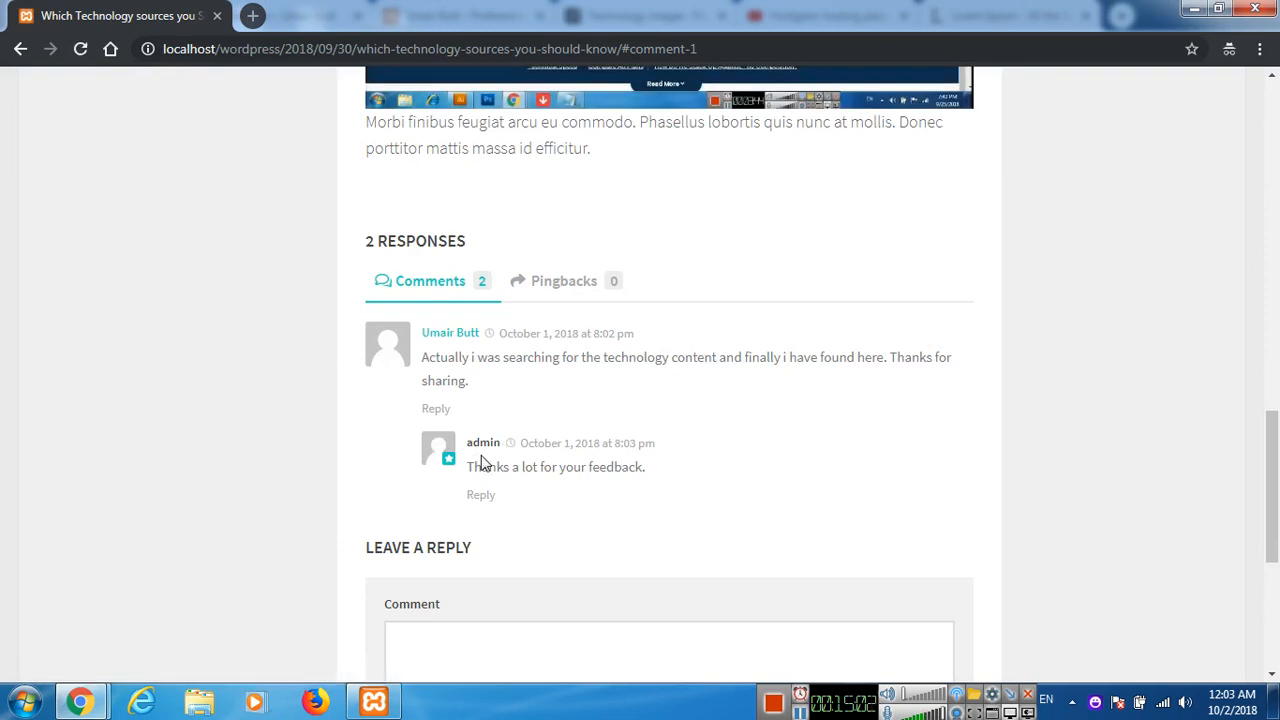
pyautogui.hotkey('ctrl', 'w')
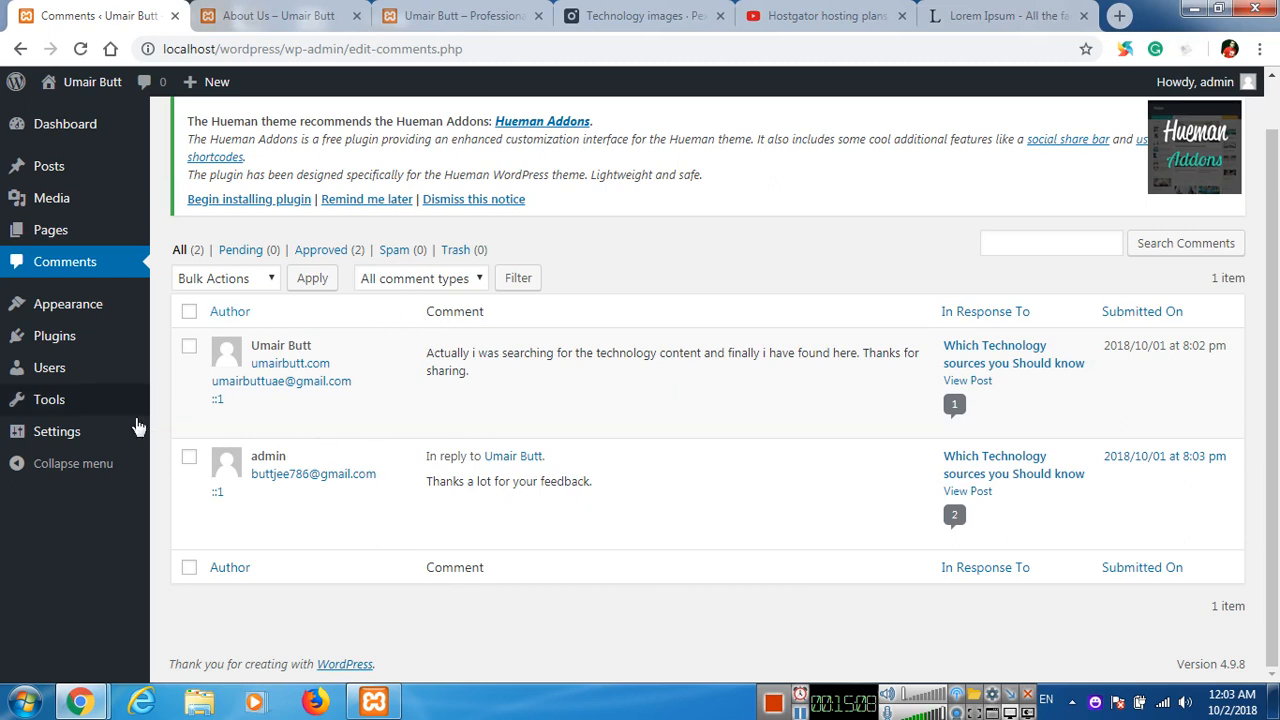
# In the Discussion settings, set the default avatar to Gravatar Logo and save the changes.
pyautogui.moveTo(127, 431)
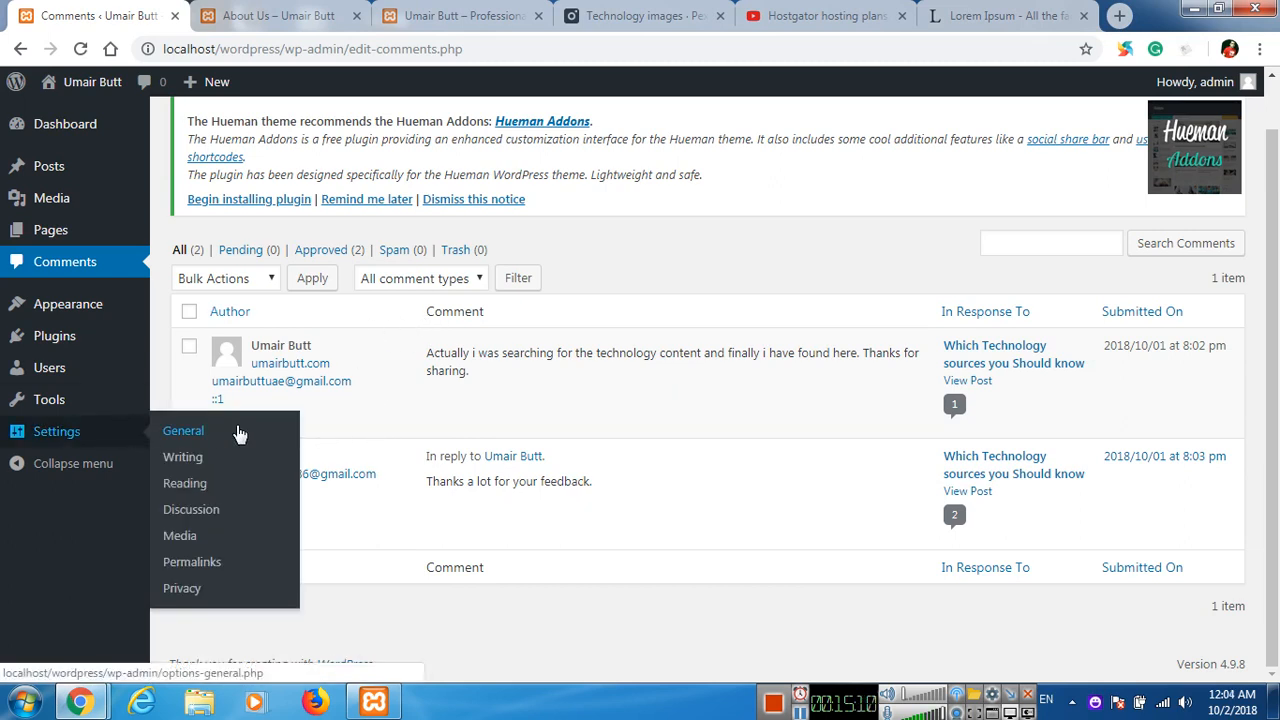
pyautogui.click(196, 514)
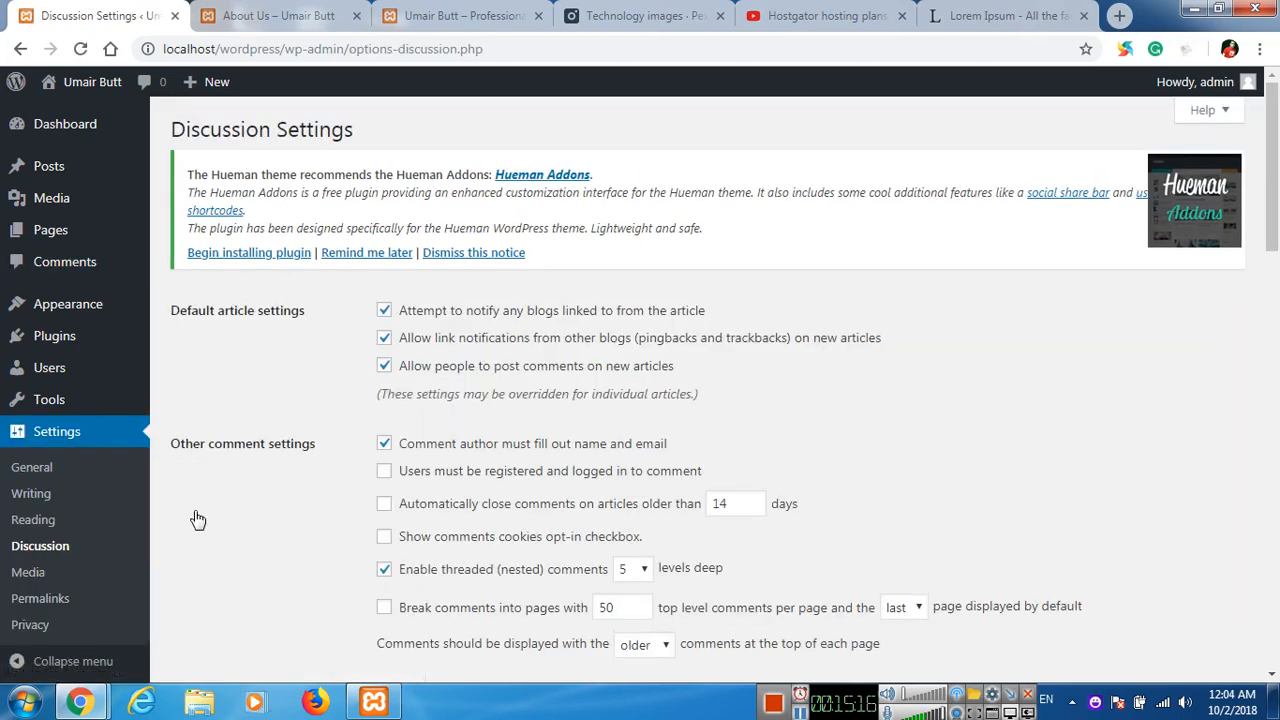
pyautogui.scroll(-4, 300, 440)
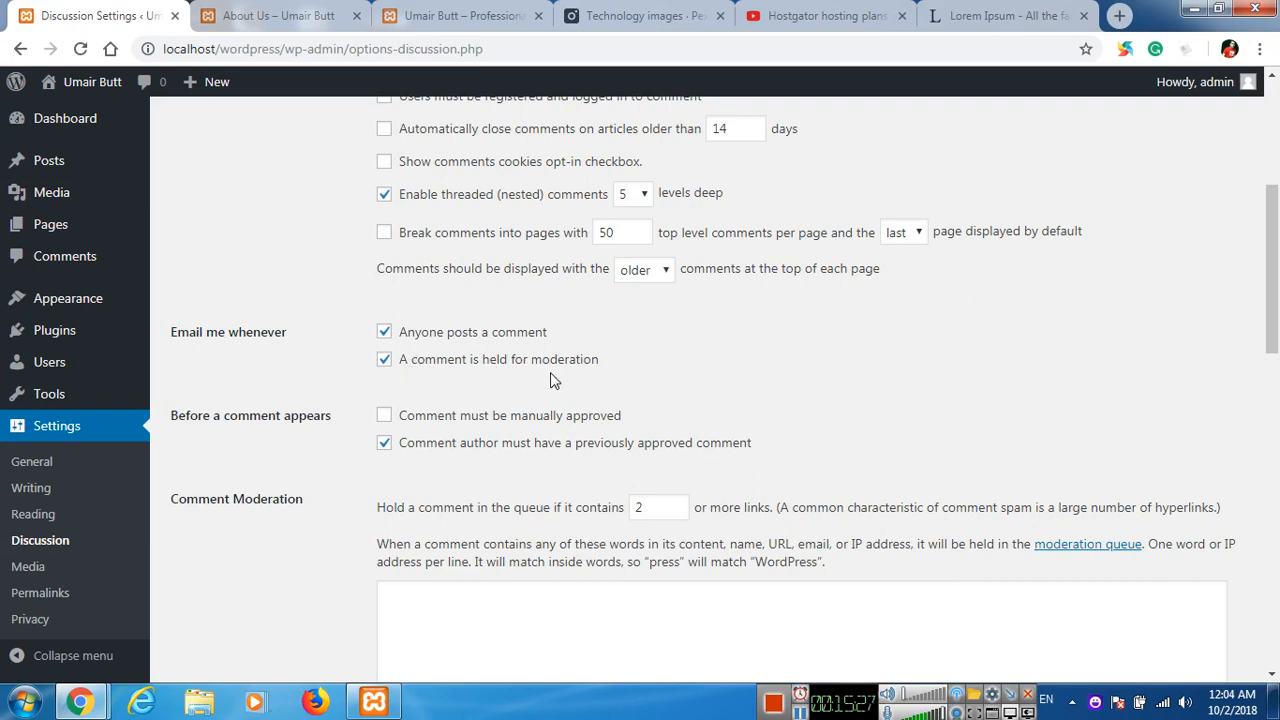
pyautogui.scroll(-10, 330, 389)
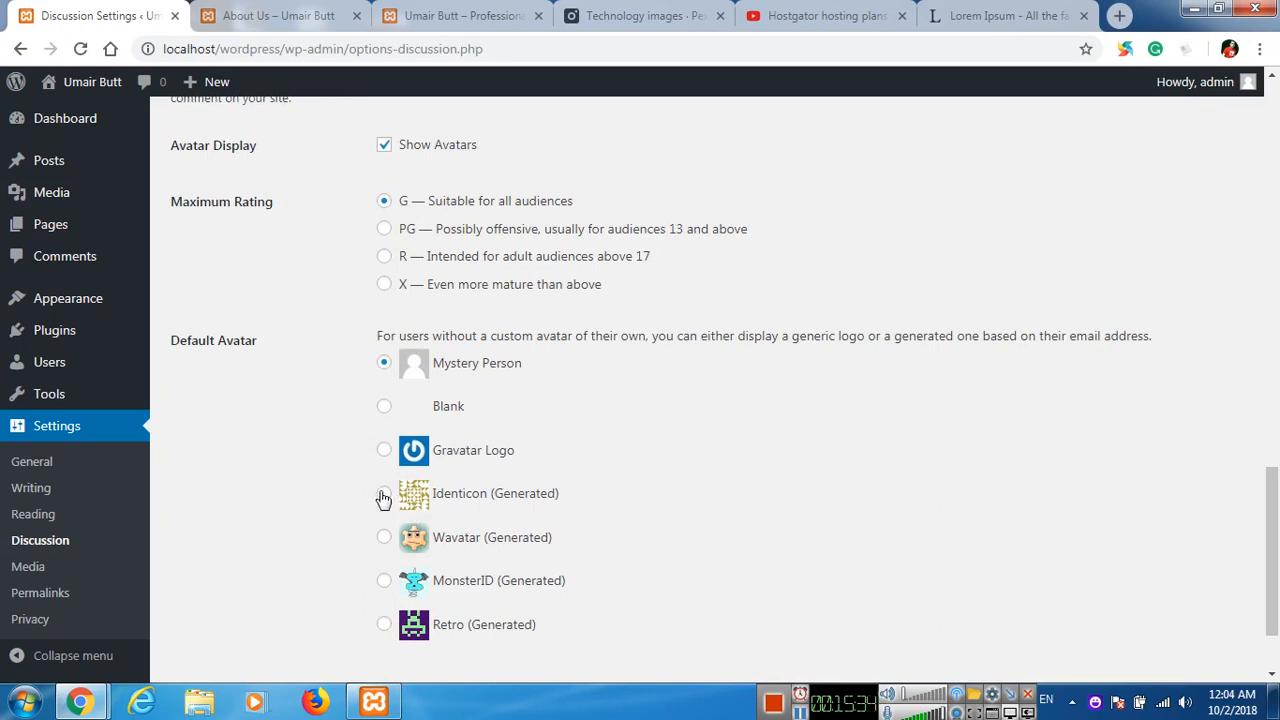
pyautogui.click(384, 449)
pyautogui.scroll(-2, 326, 491)
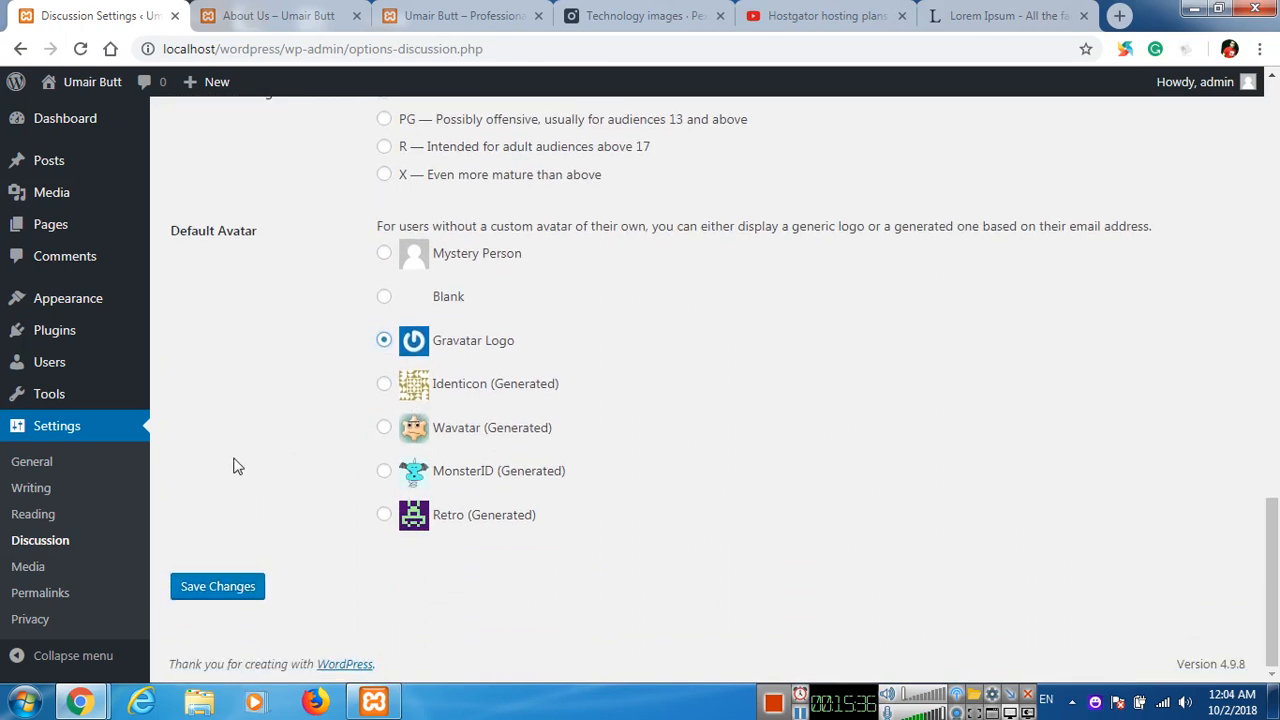
pyautogui.click(216, 588)
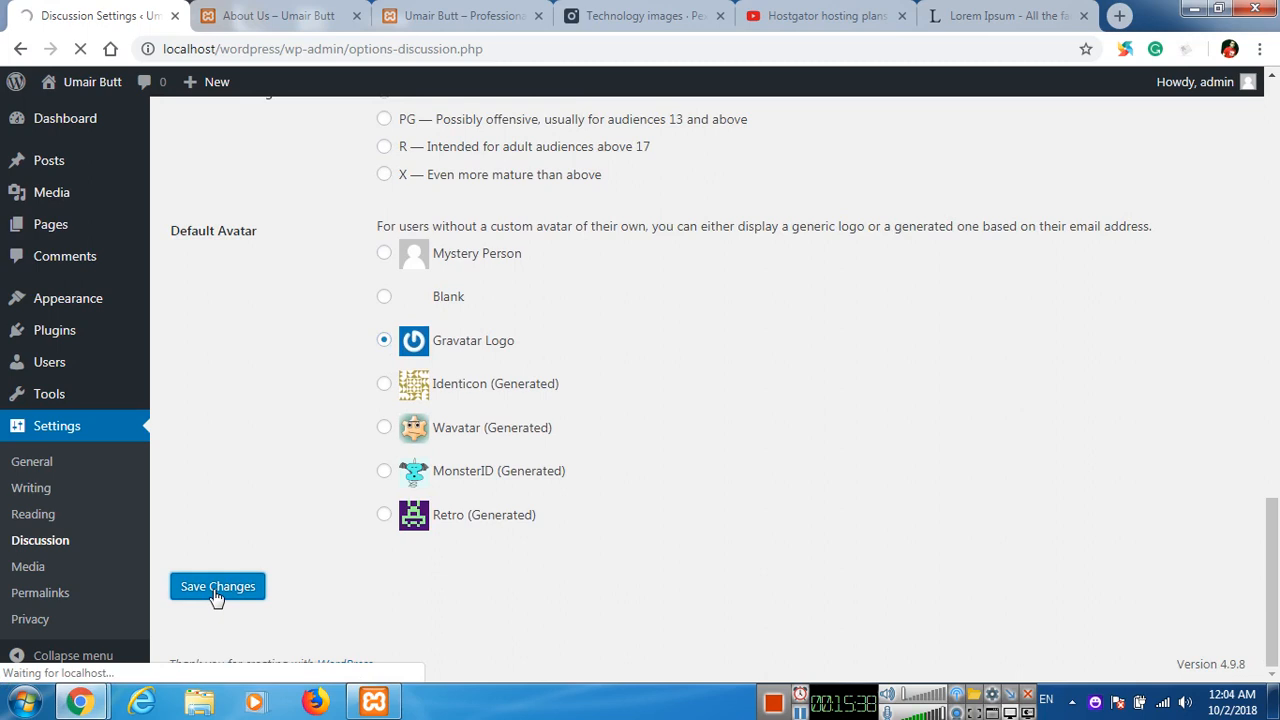
# Reload the post in the incognito window to check the commenters' avatars, and return to the Discussion settings.
pyautogui.hotkey('alt', 'Tab')
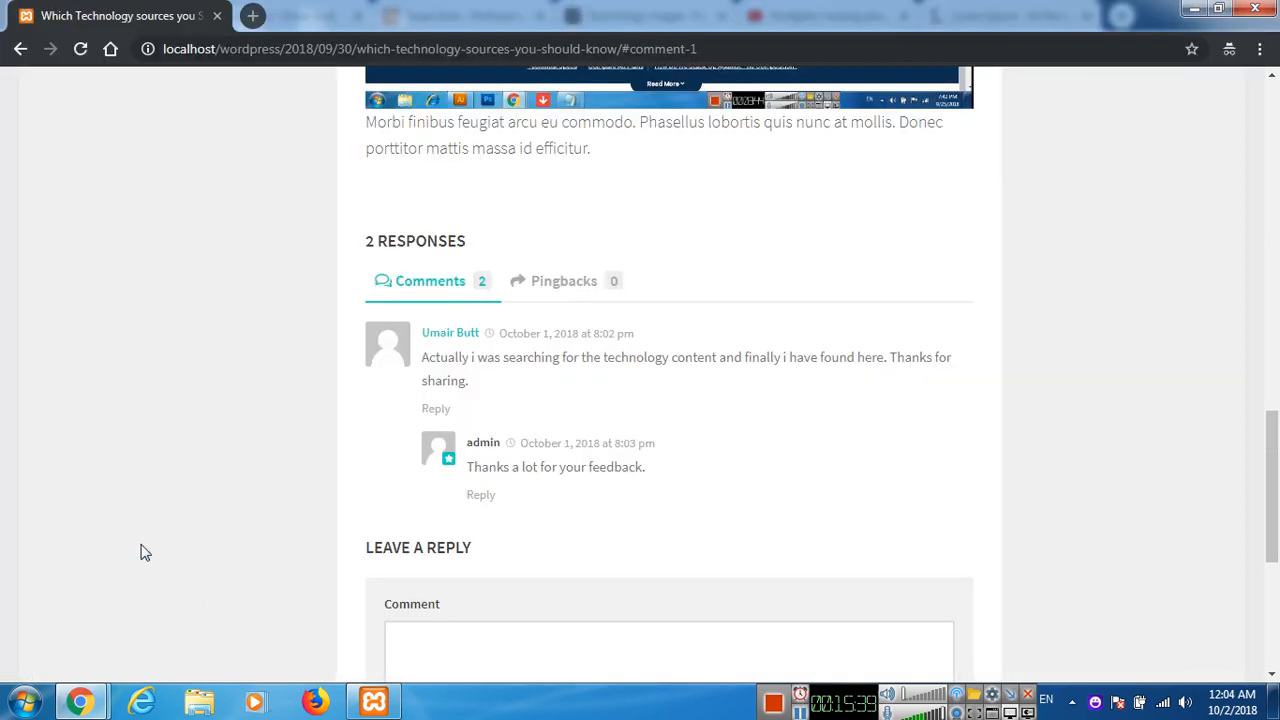
pyautogui.click(81, 49)
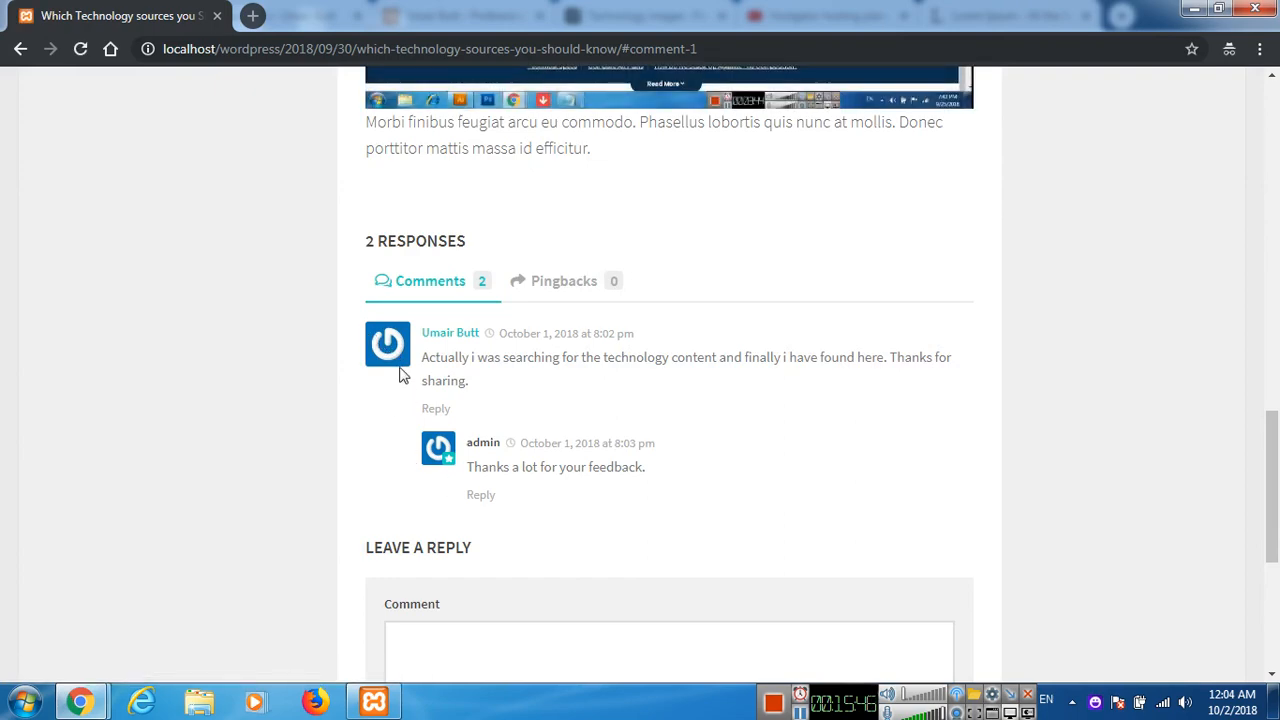
pyautogui.hotkey('alt', 'Tab')
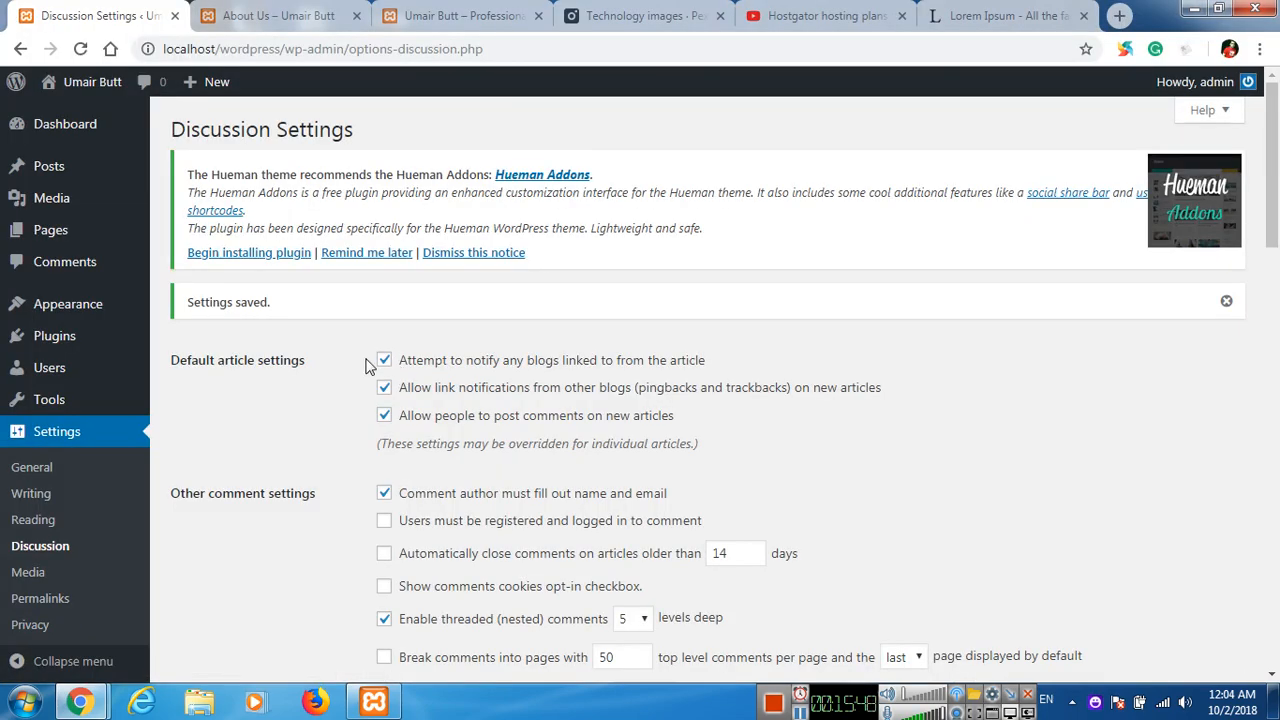